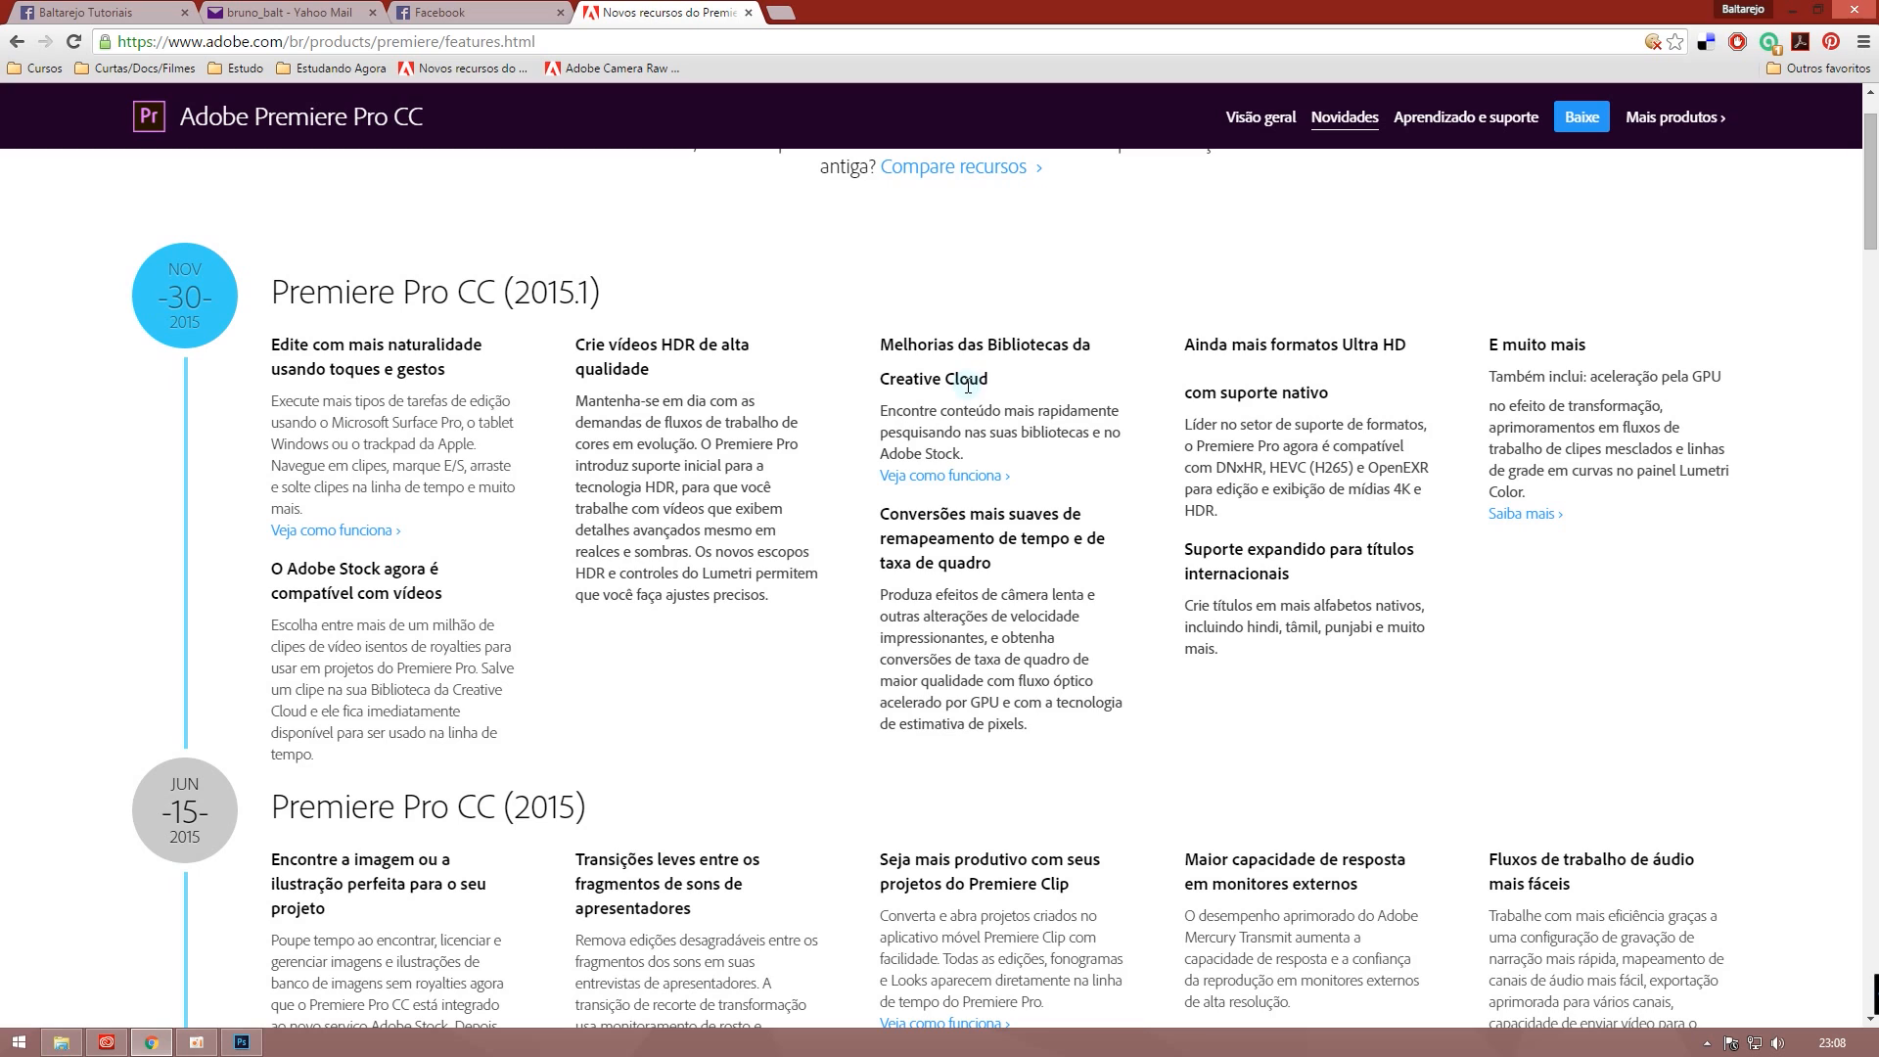
Highlight the web page heading about smoother time-remapping and frame-rate conversions, and open Adobe Premiere Pro
left_click_drag(882, 520, 1010, 567)
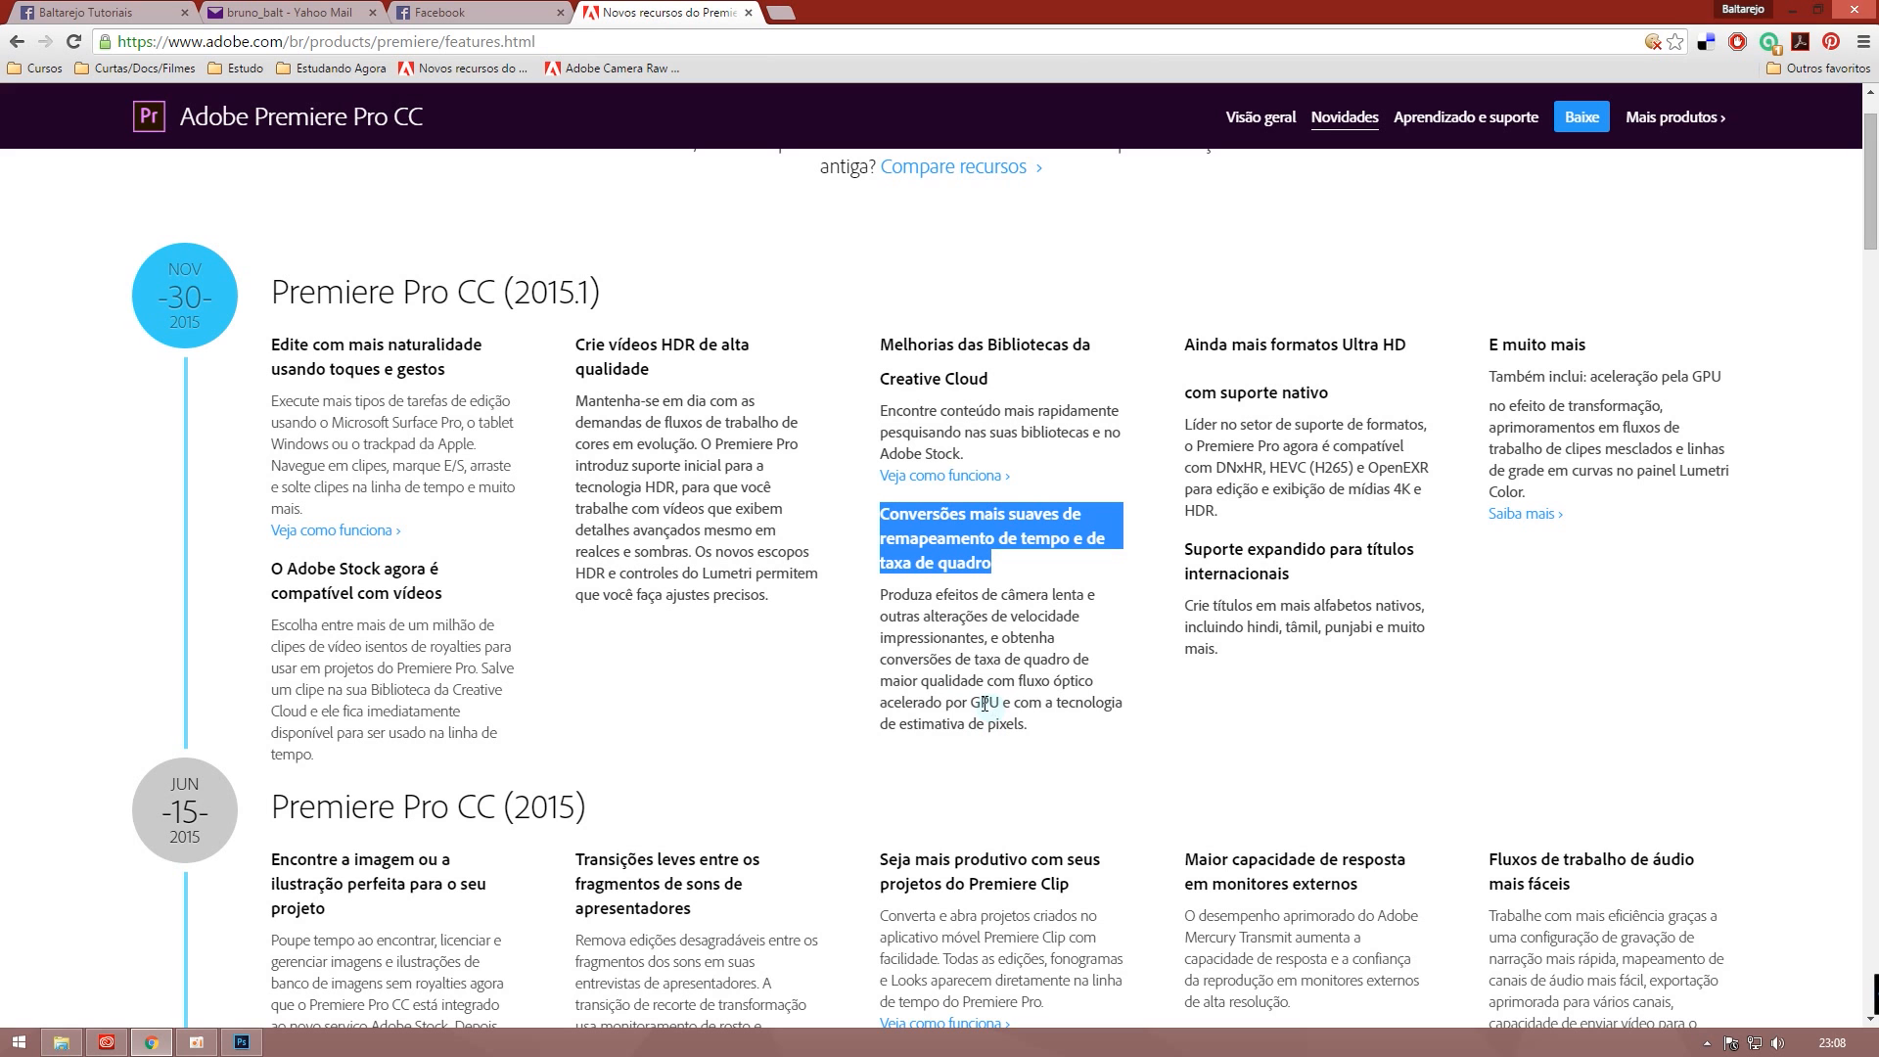
left_click(18, 1042)
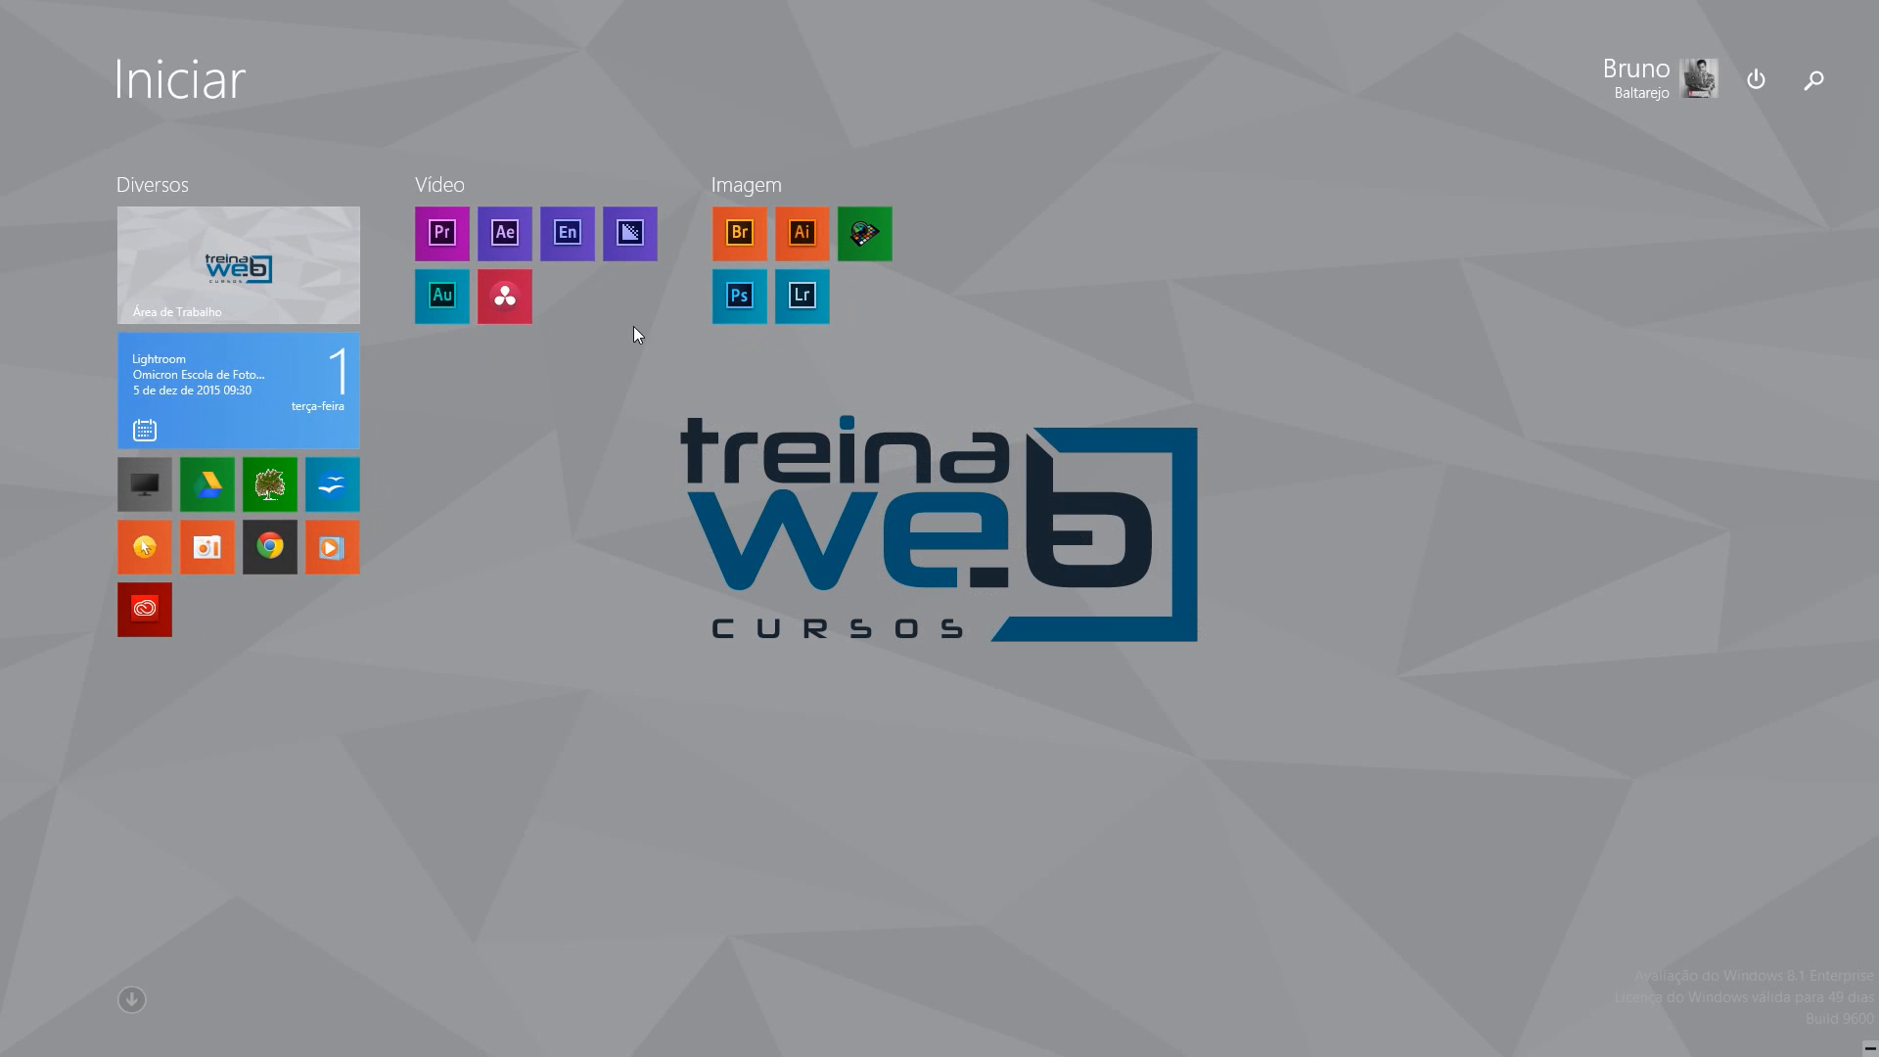
left_click(437, 224)
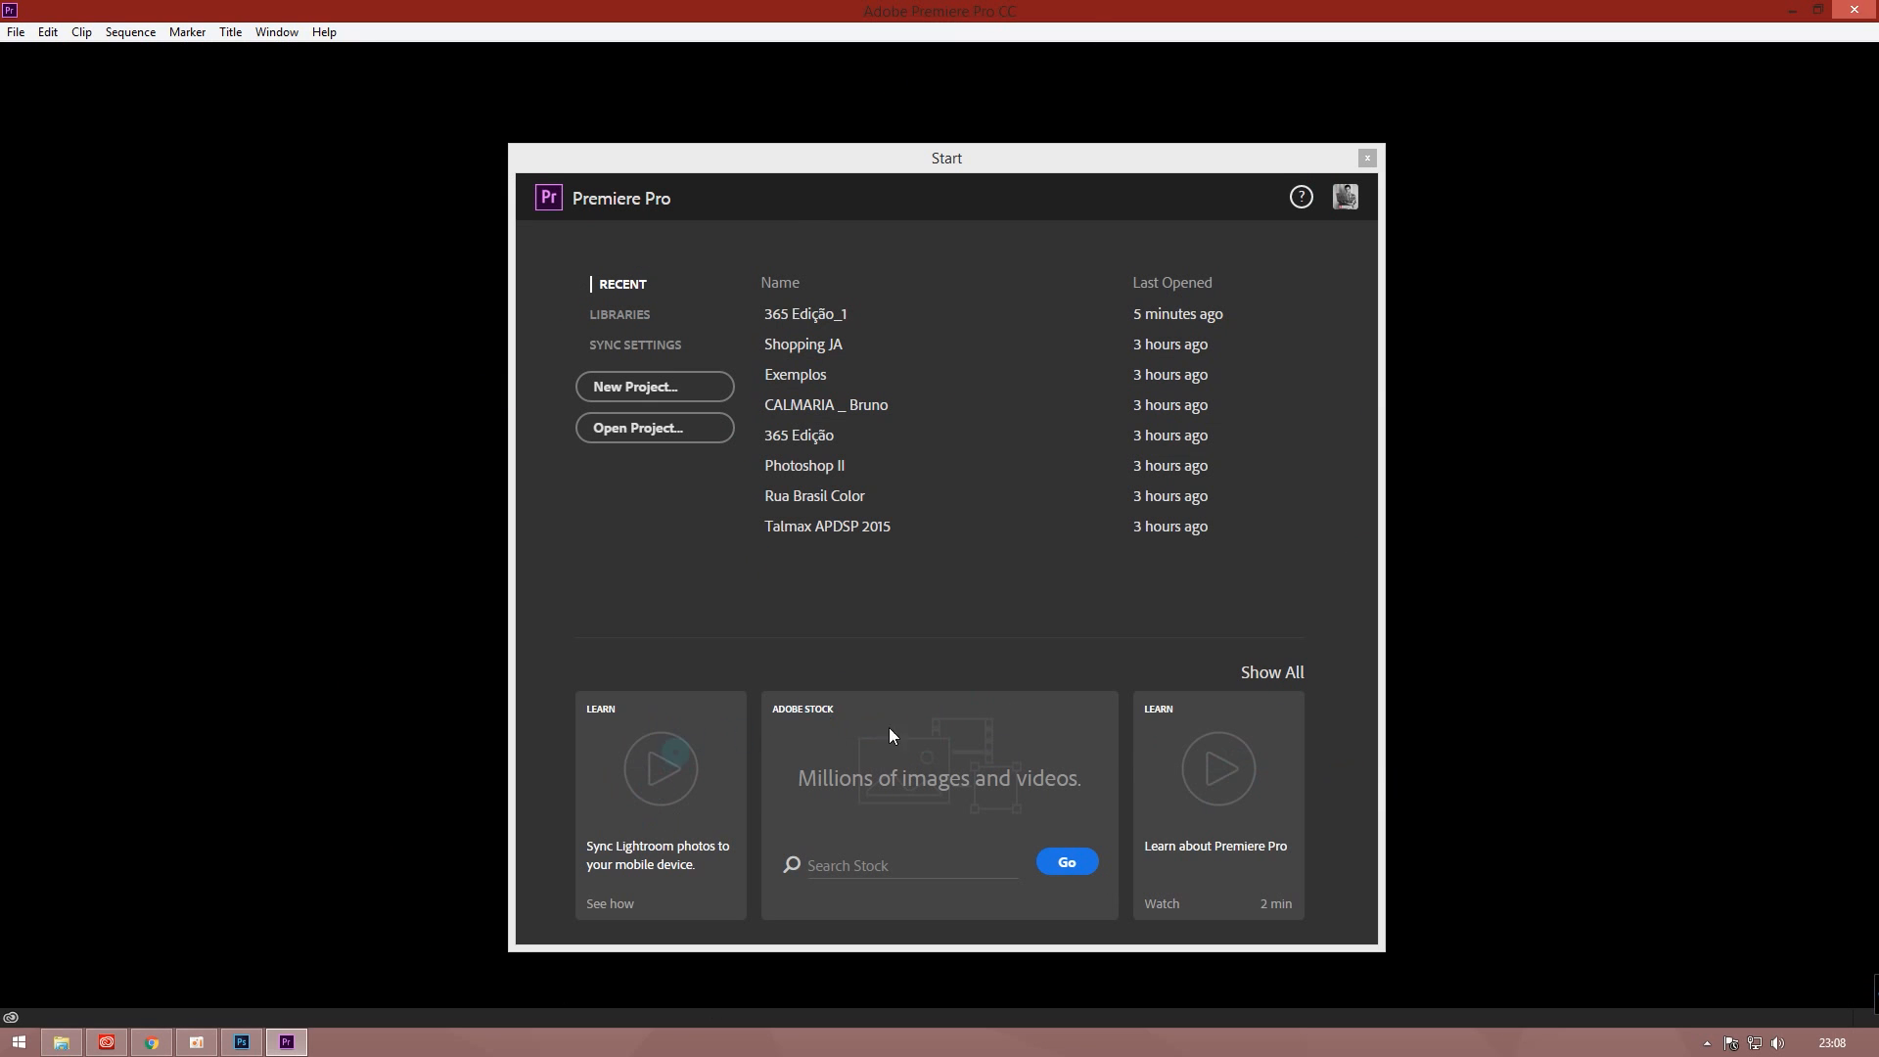
Look through the Libraries and Sync Settings sections of the start screen and return to the recent projects
left_click(626, 313)
left_click(640, 348)
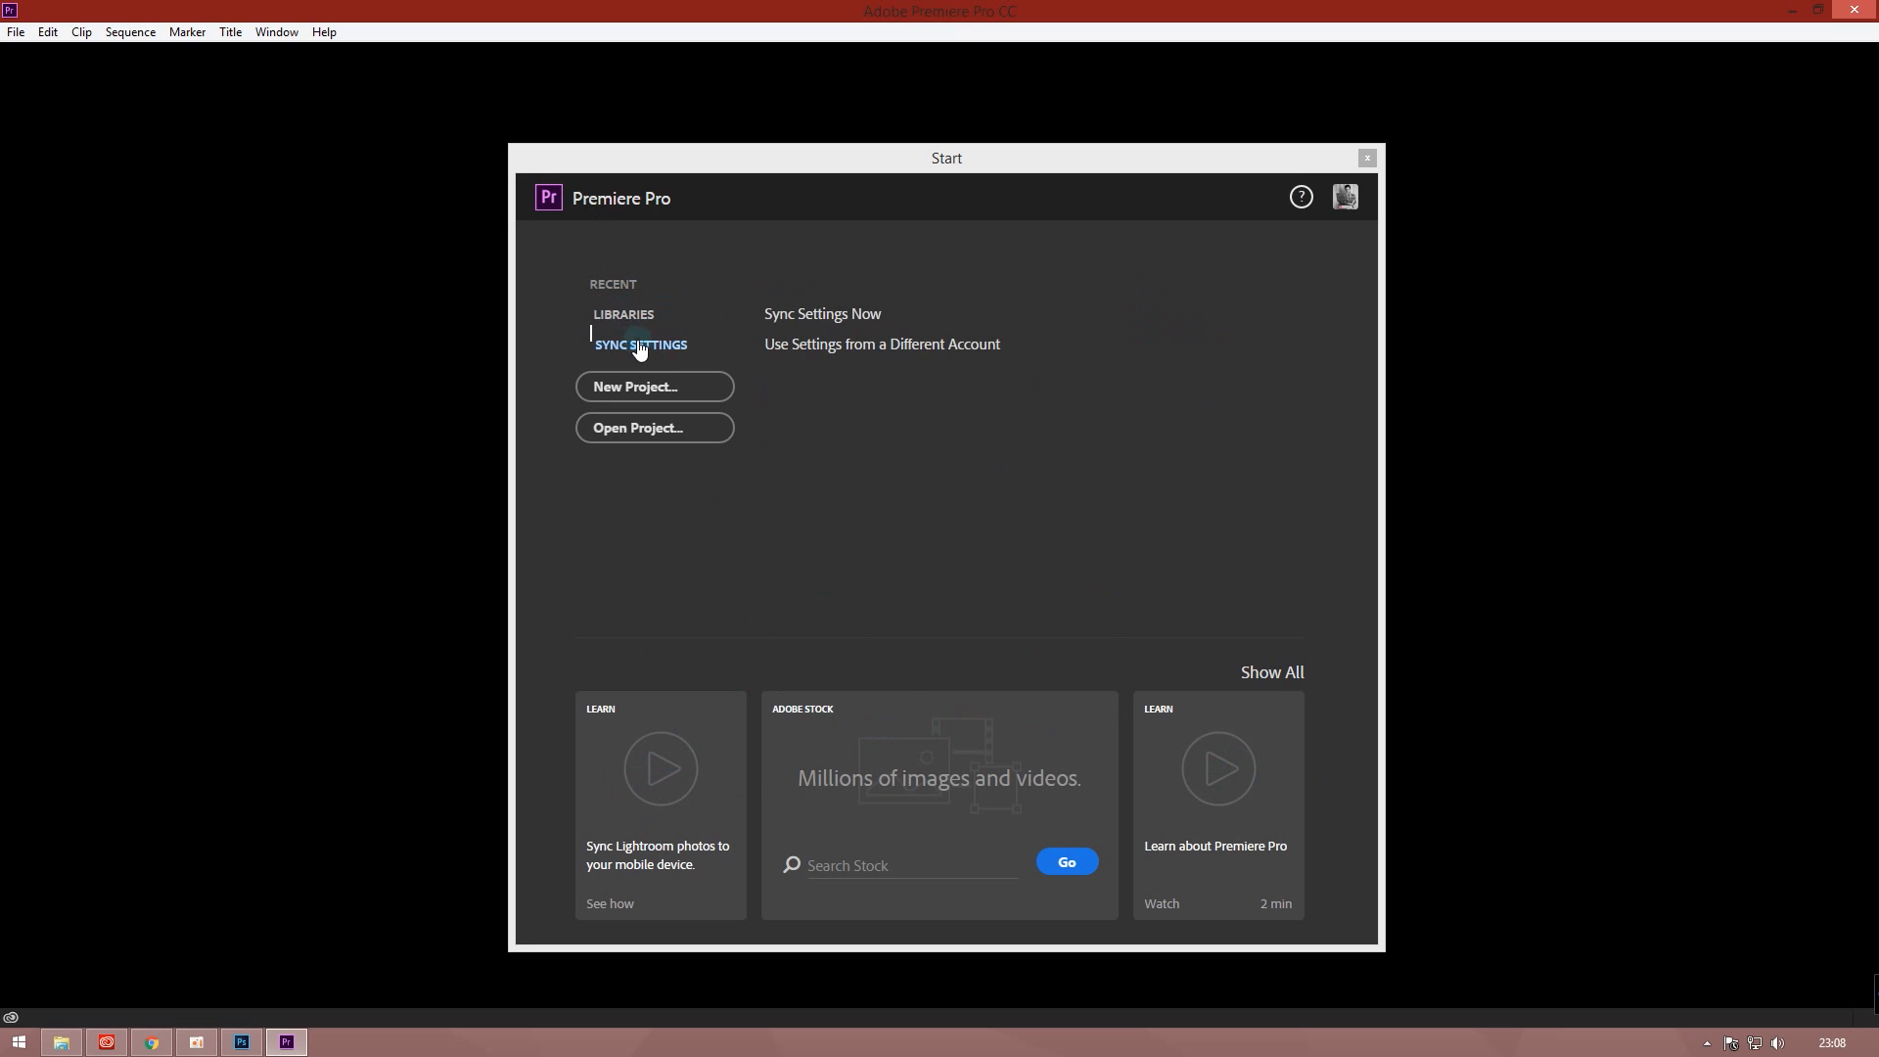
left_click(614, 285)
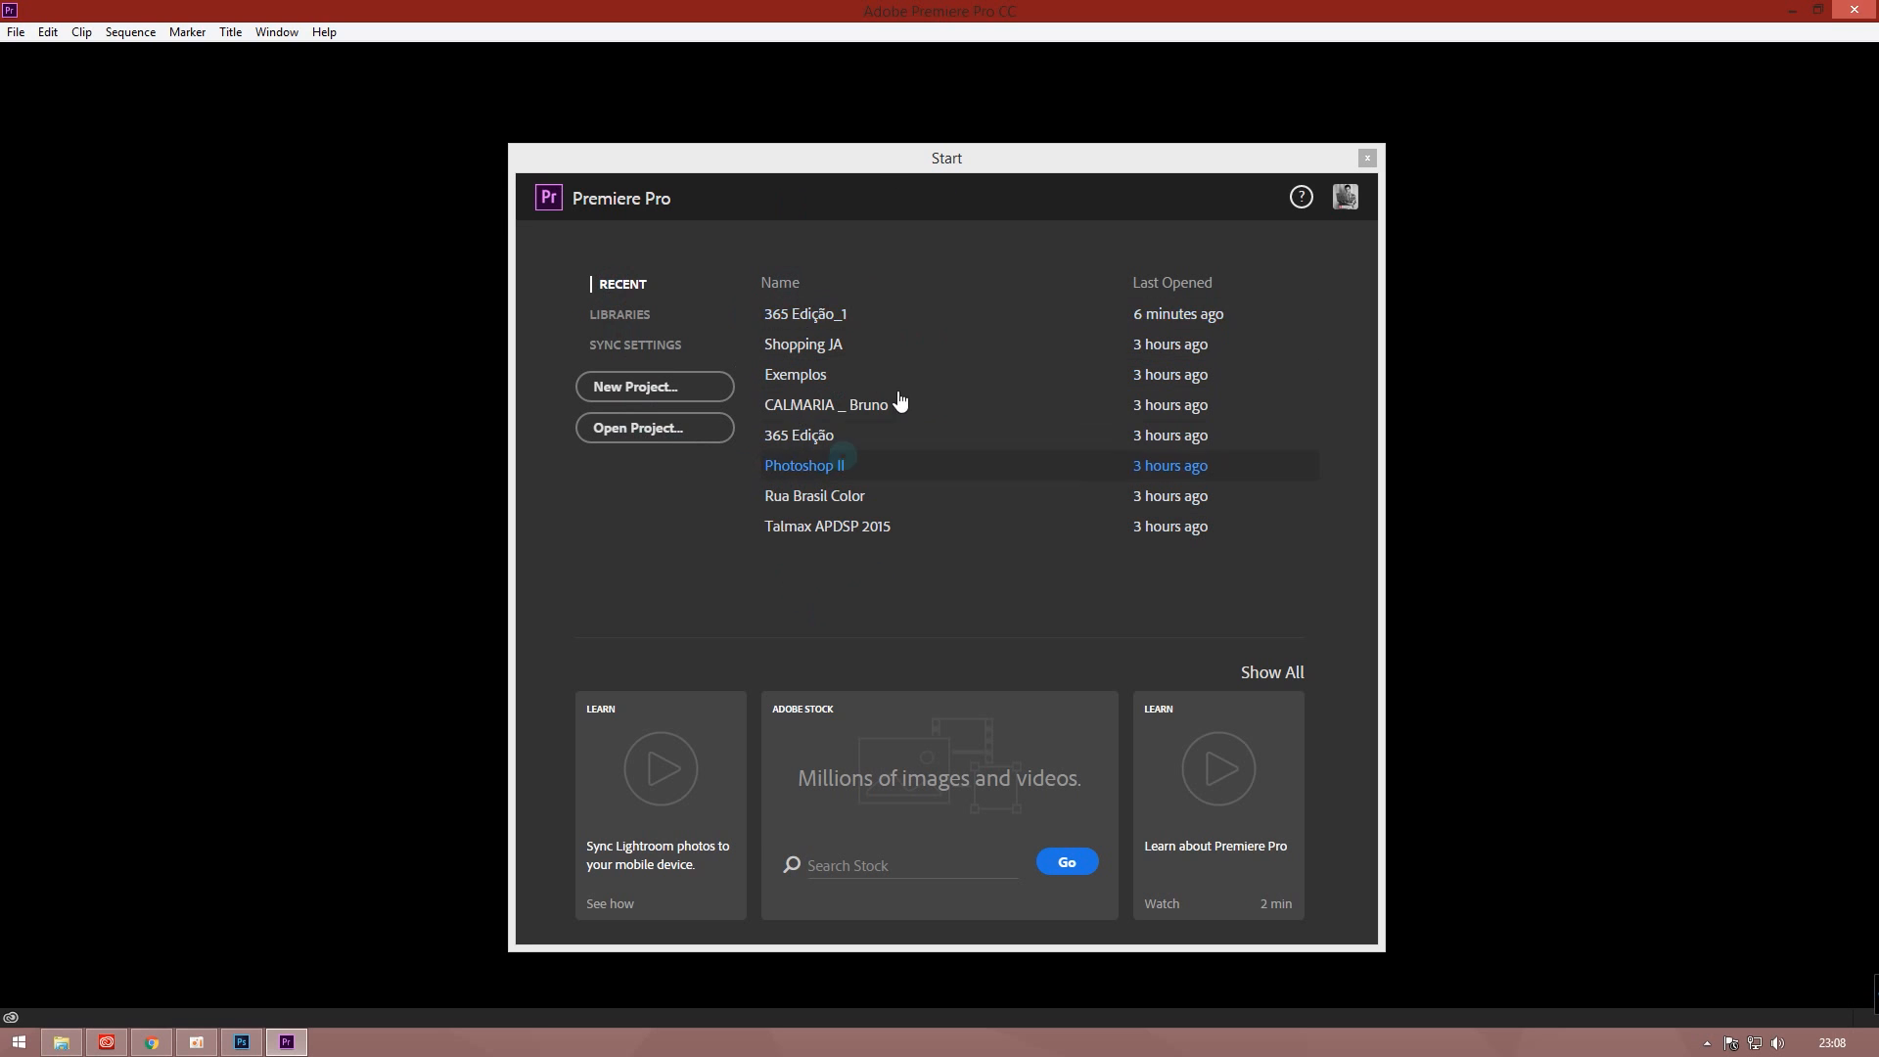
Start a new project named 2015_1 and set its location to the desktop folder (Área de Trabalho)
left_click(636, 387)
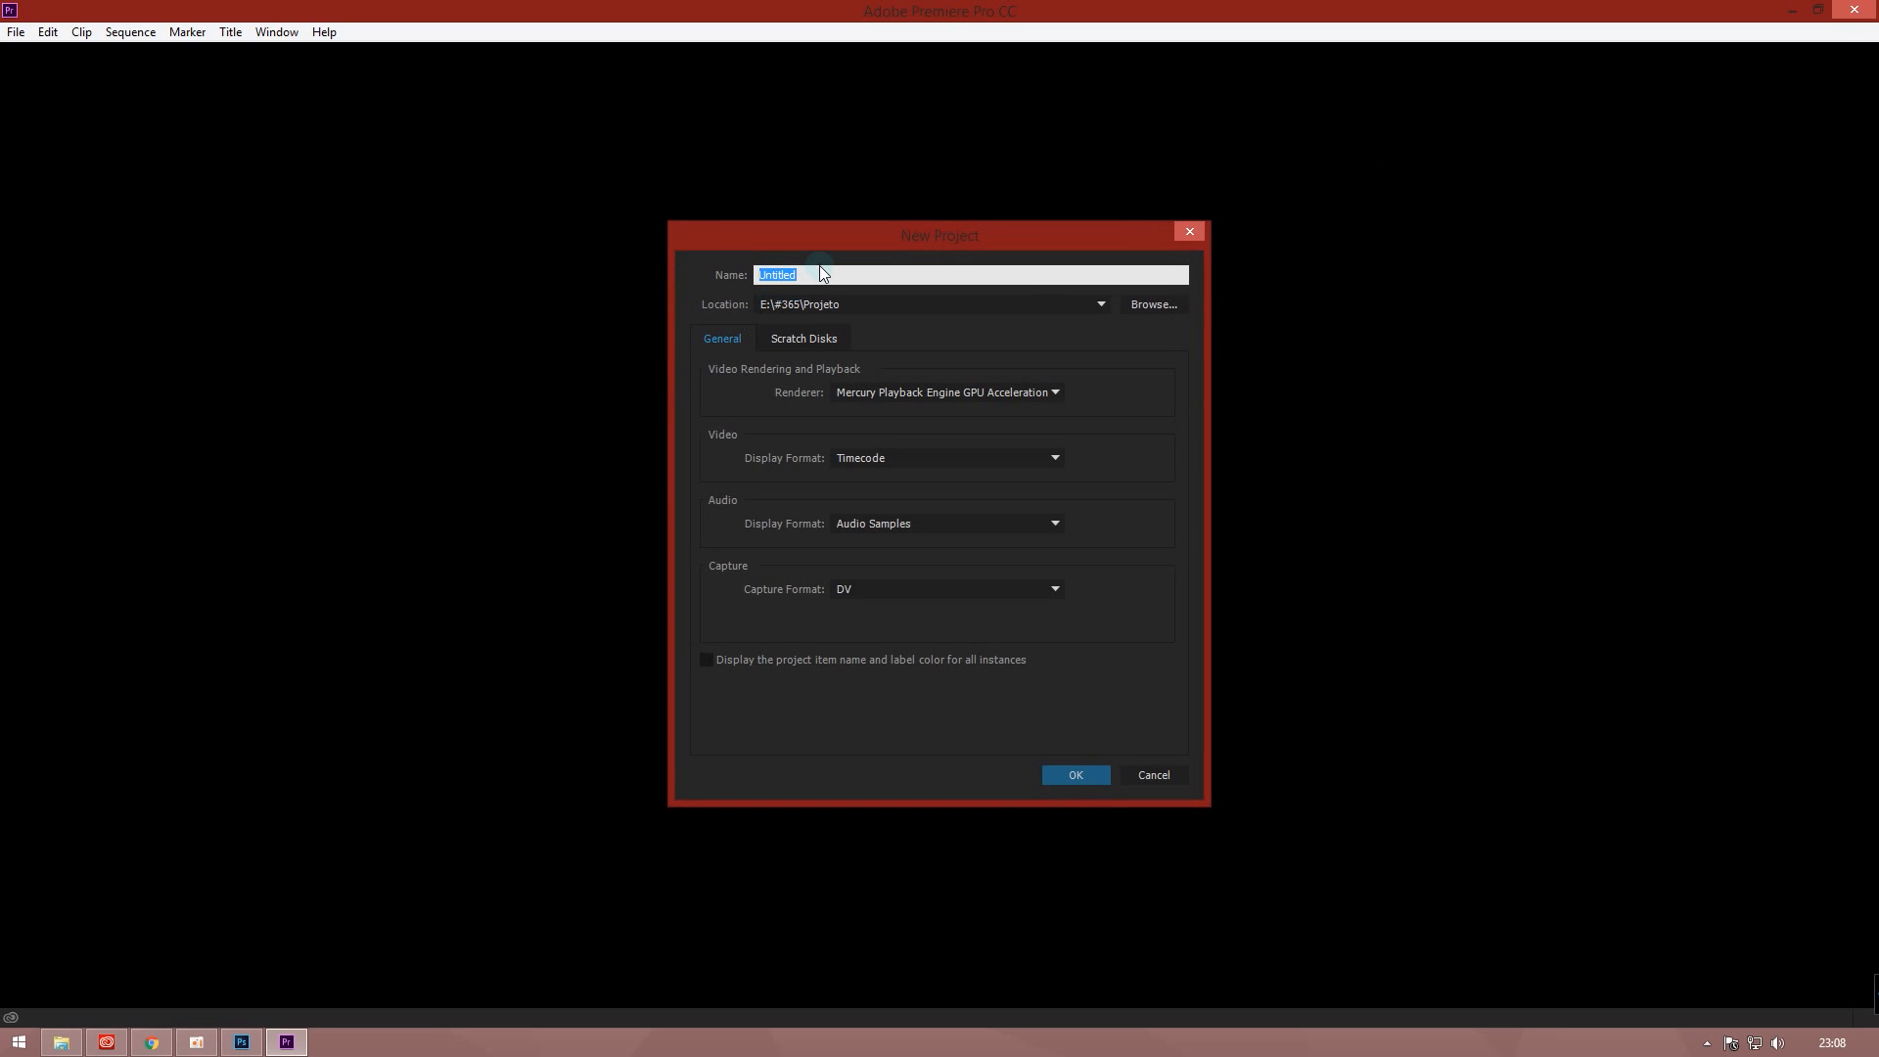
type("2015_1")
left_click(1155, 304)
left_click(817, 300)
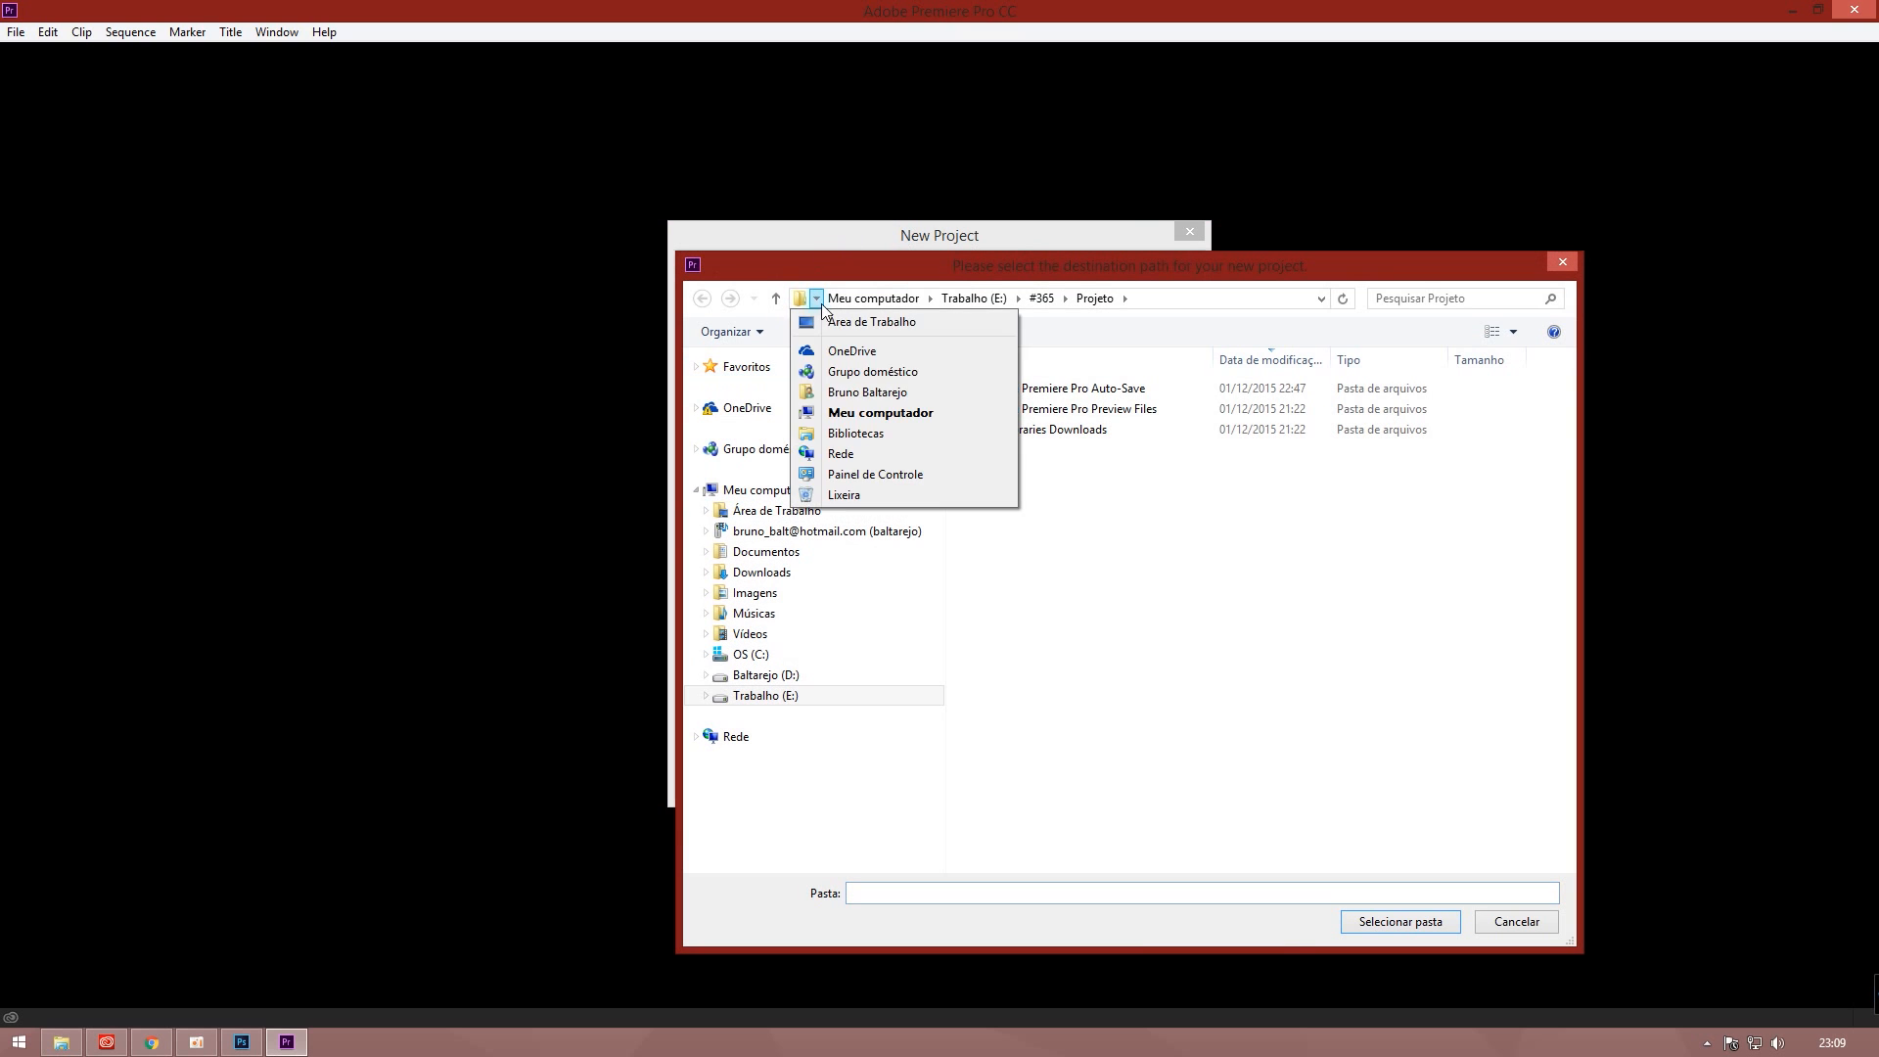
left_click(818, 298)
left_click(817, 299)
left_click(871, 322)
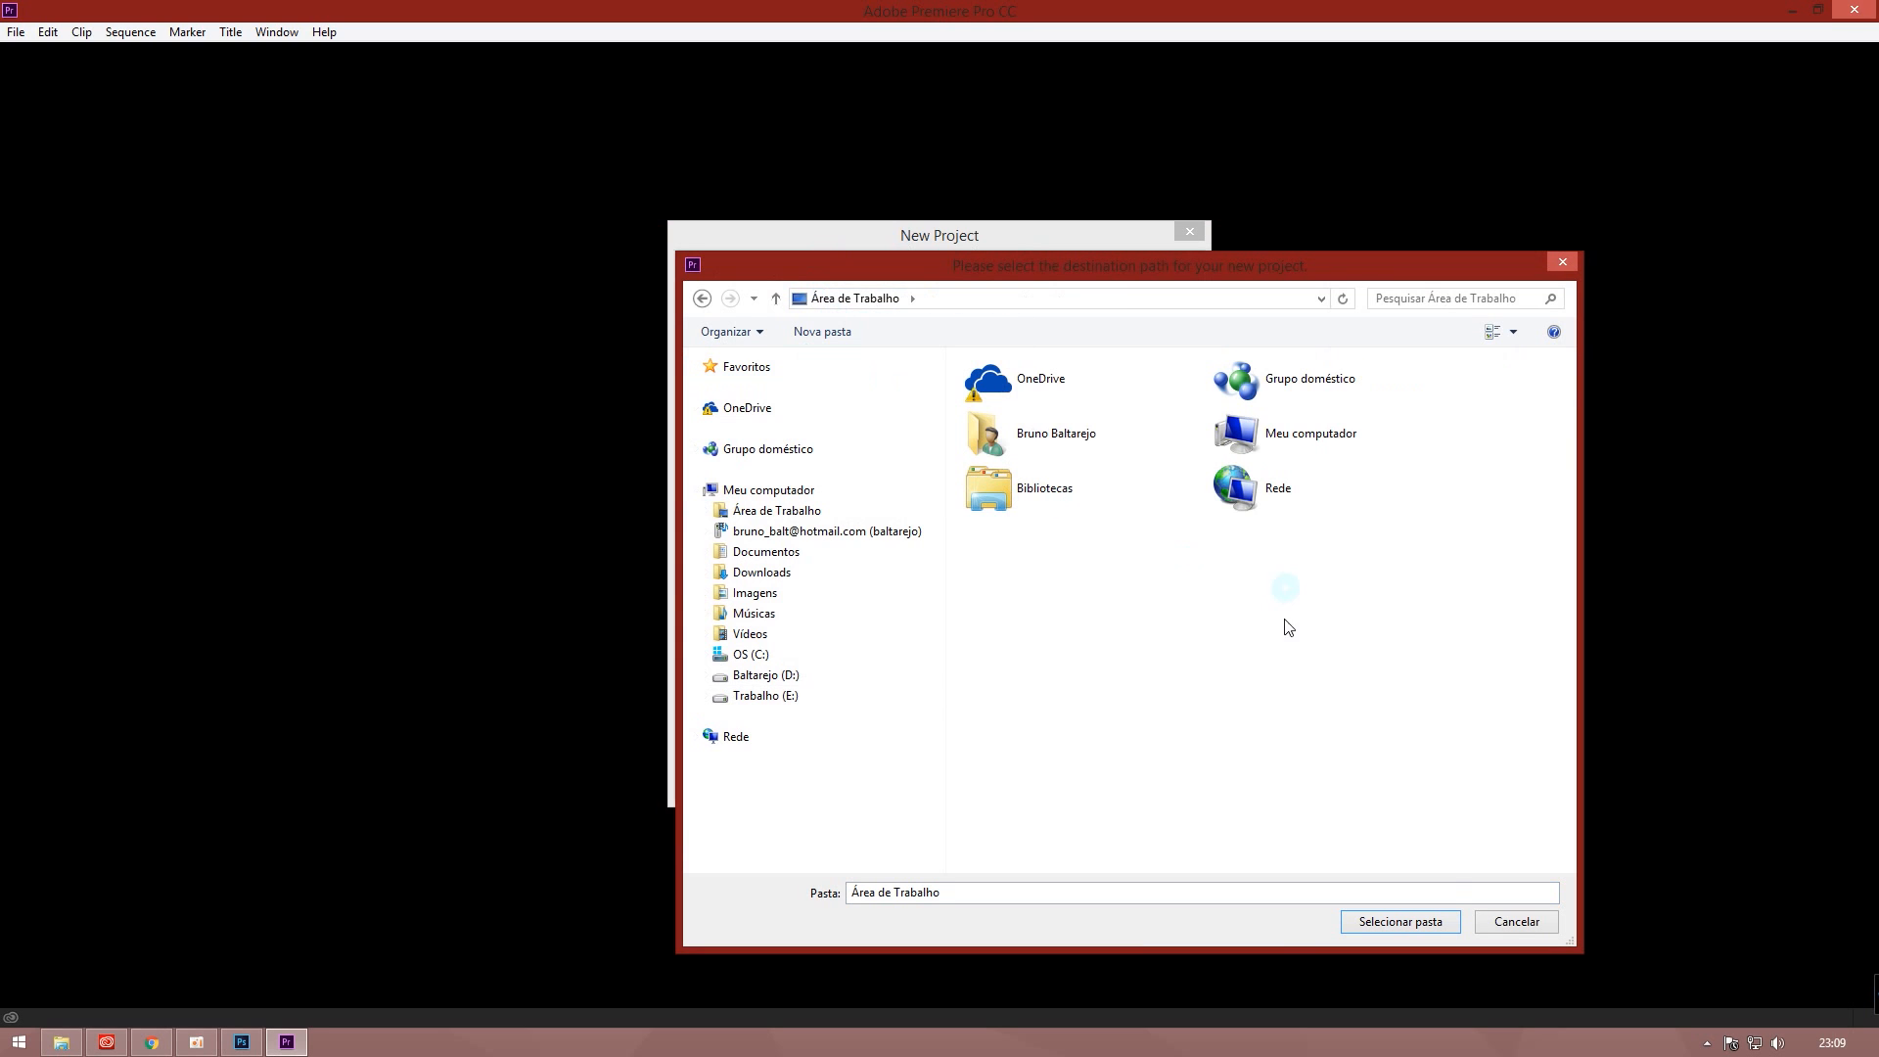
left_click(1445, 921)
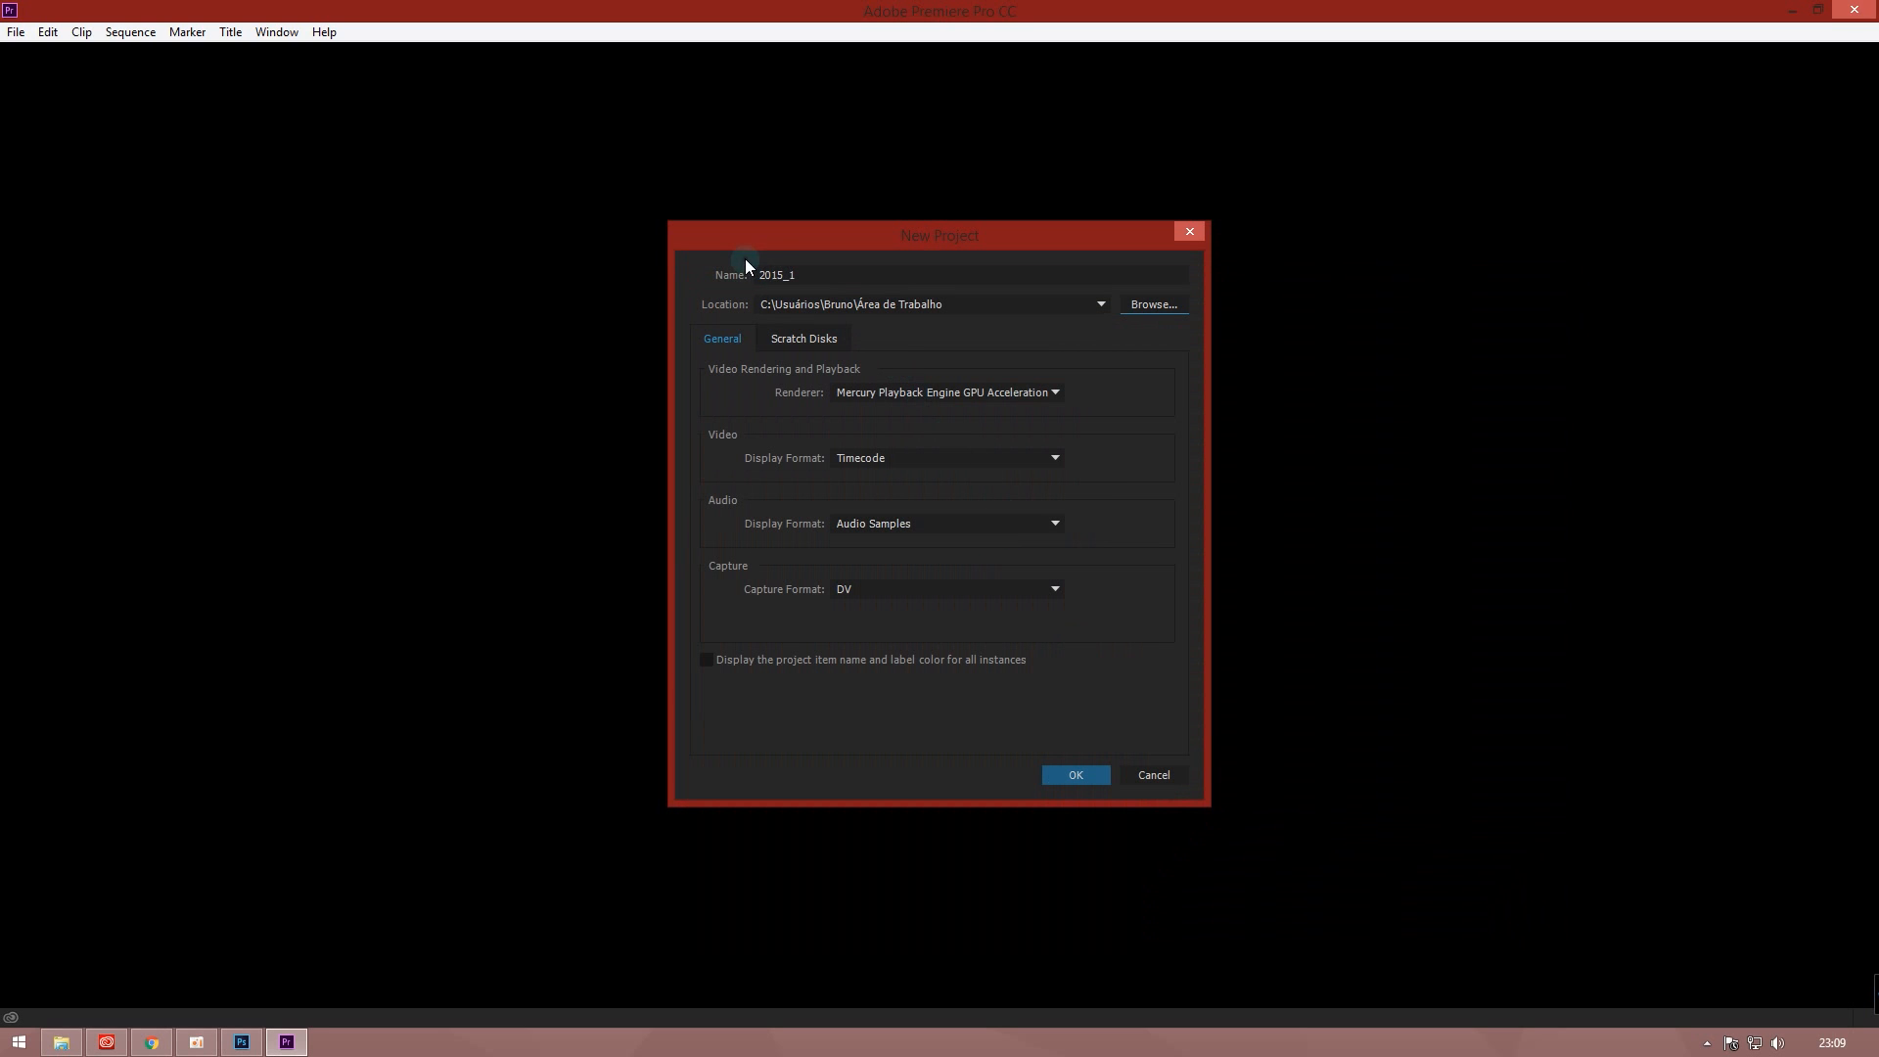
Create the project with the Mercury Playback Engine GPU Acceleration (CUDA) renderer and widen the Source monitor
left_click(974, 391)
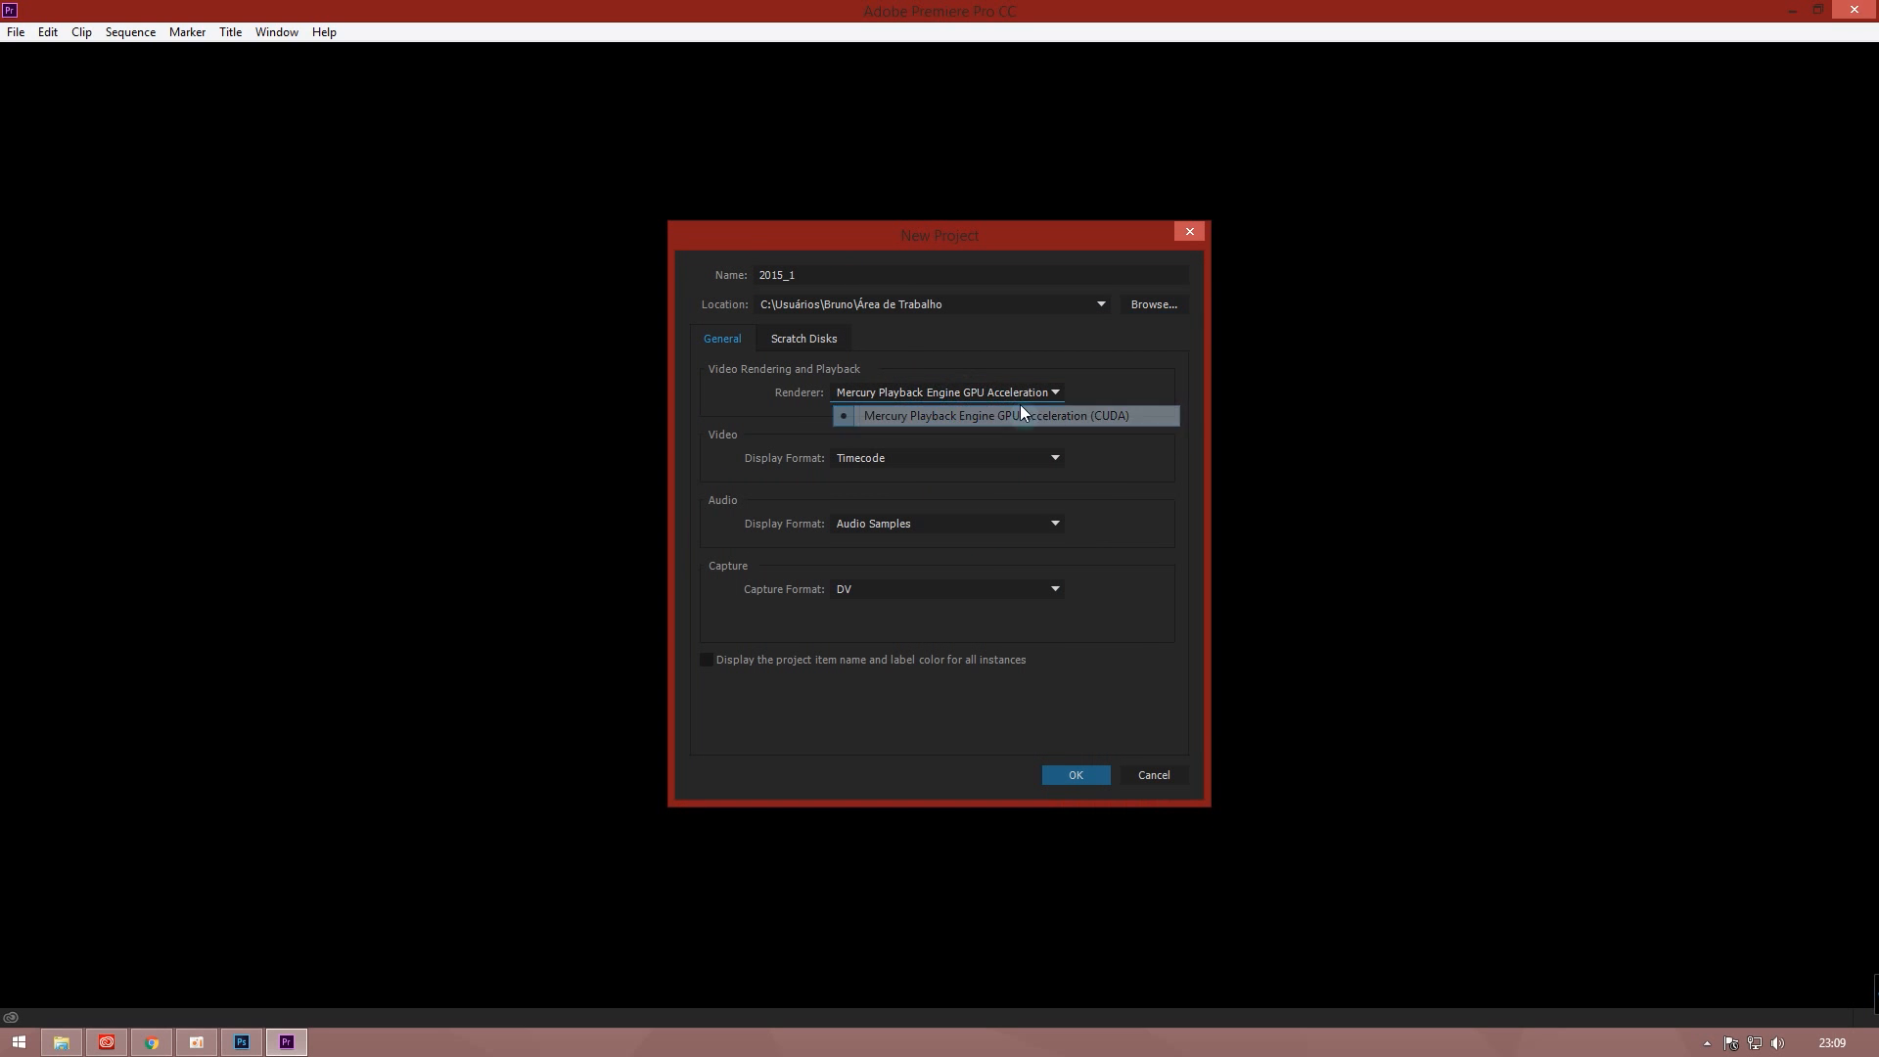
left_click(1020, 416)
left_click(1080, 775)
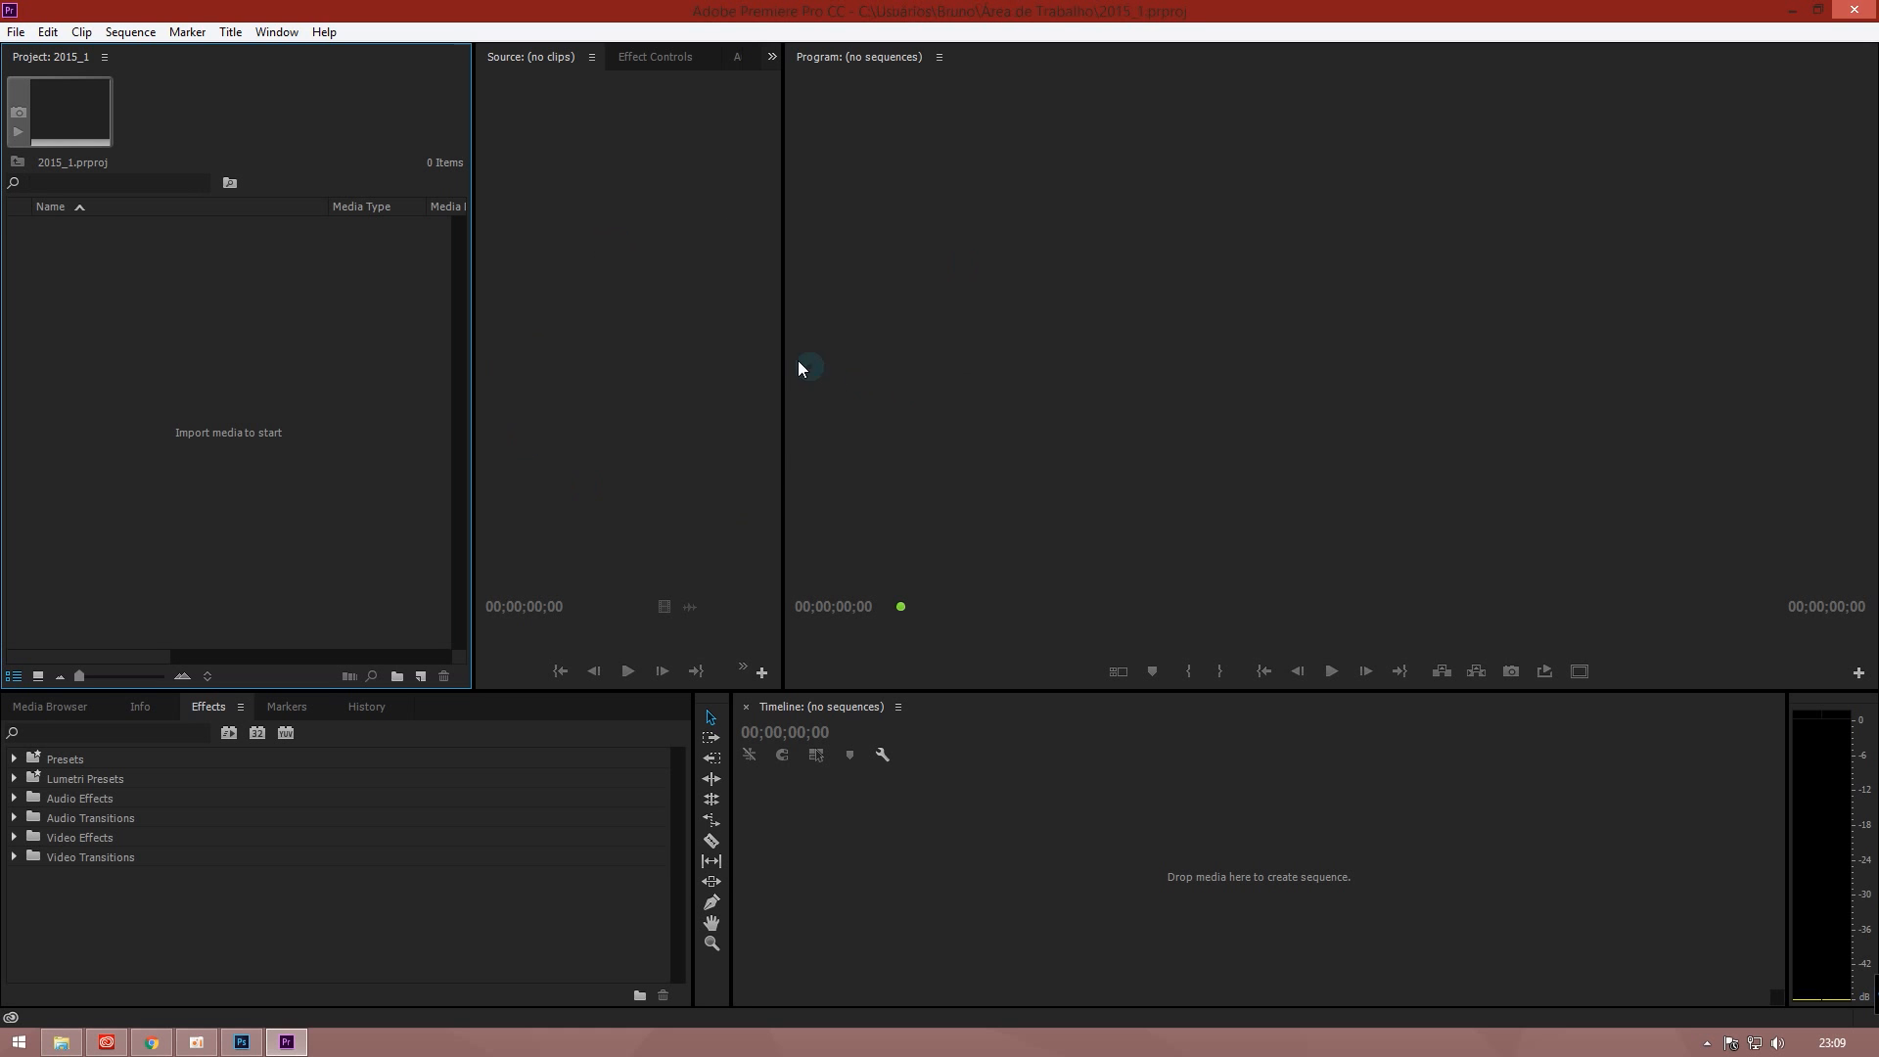
left_click_drag(784, 273, 1117, 285)
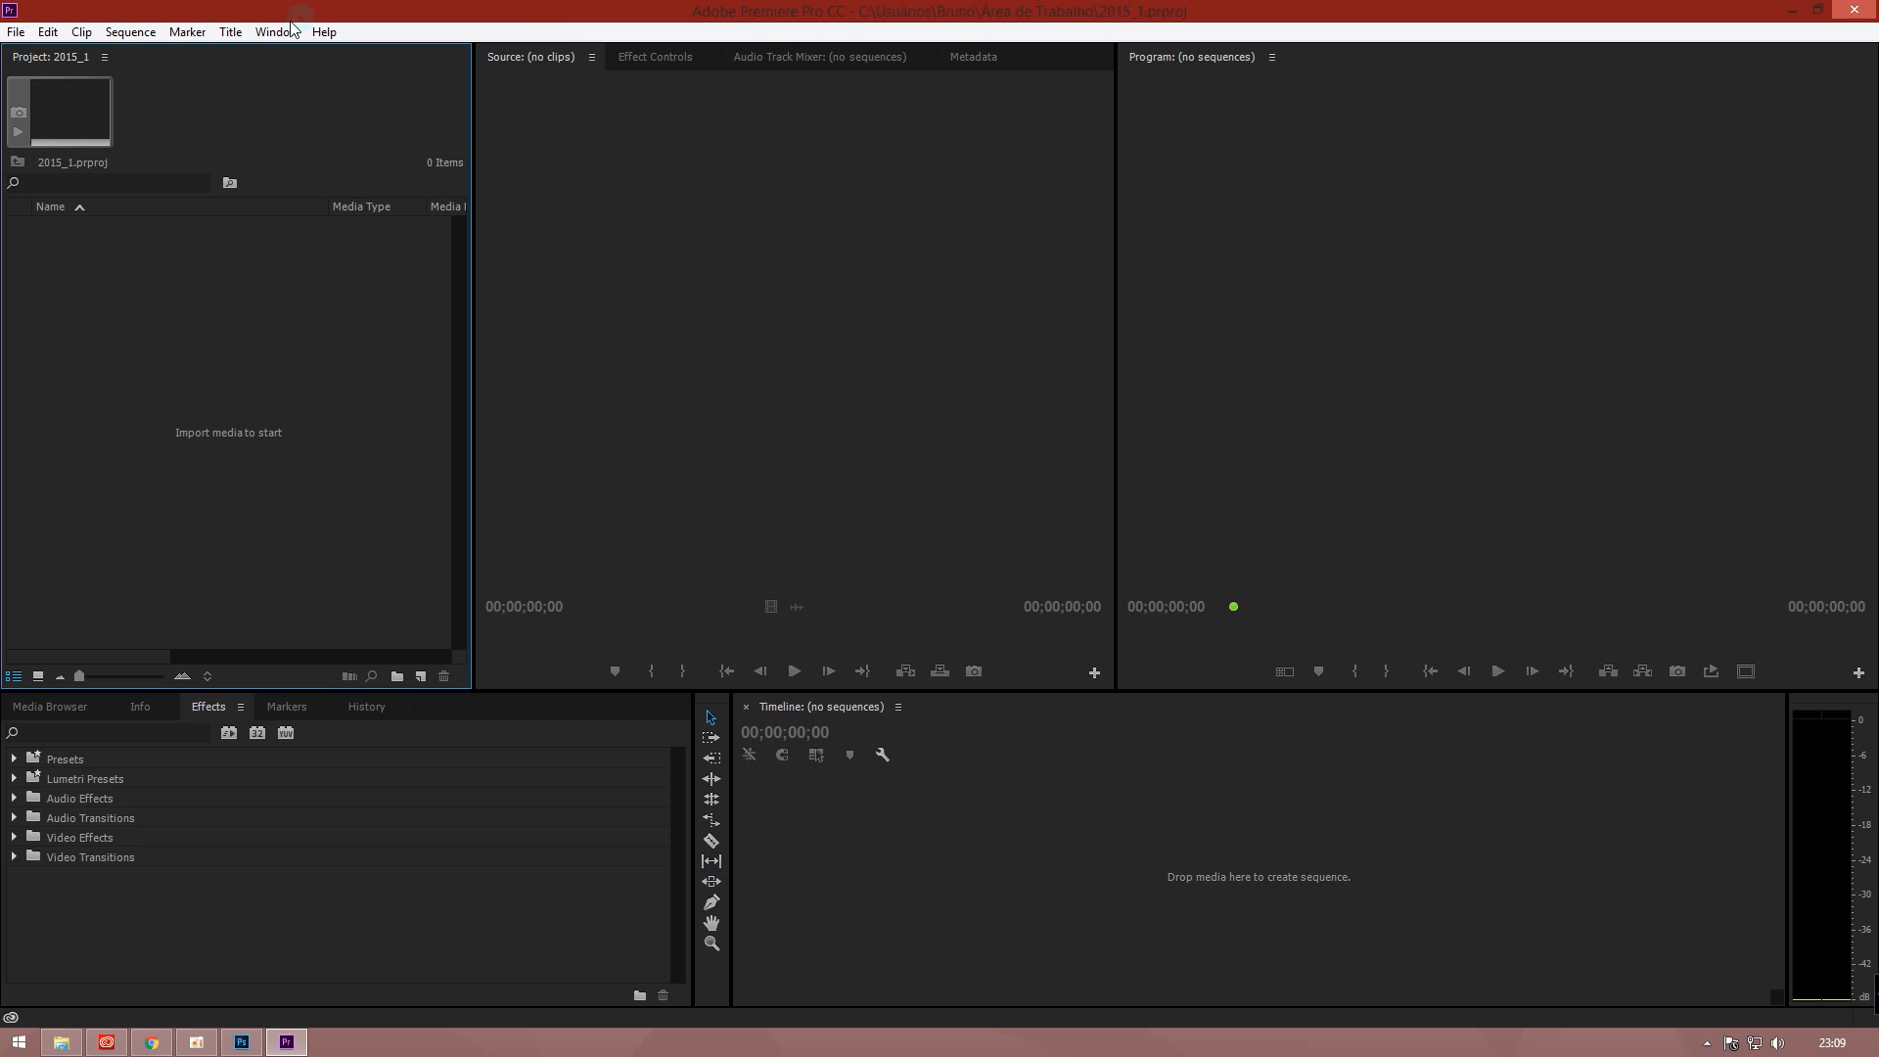
Switch to the Editing workspace and reset it to its saved layout
left_click(263, 32)
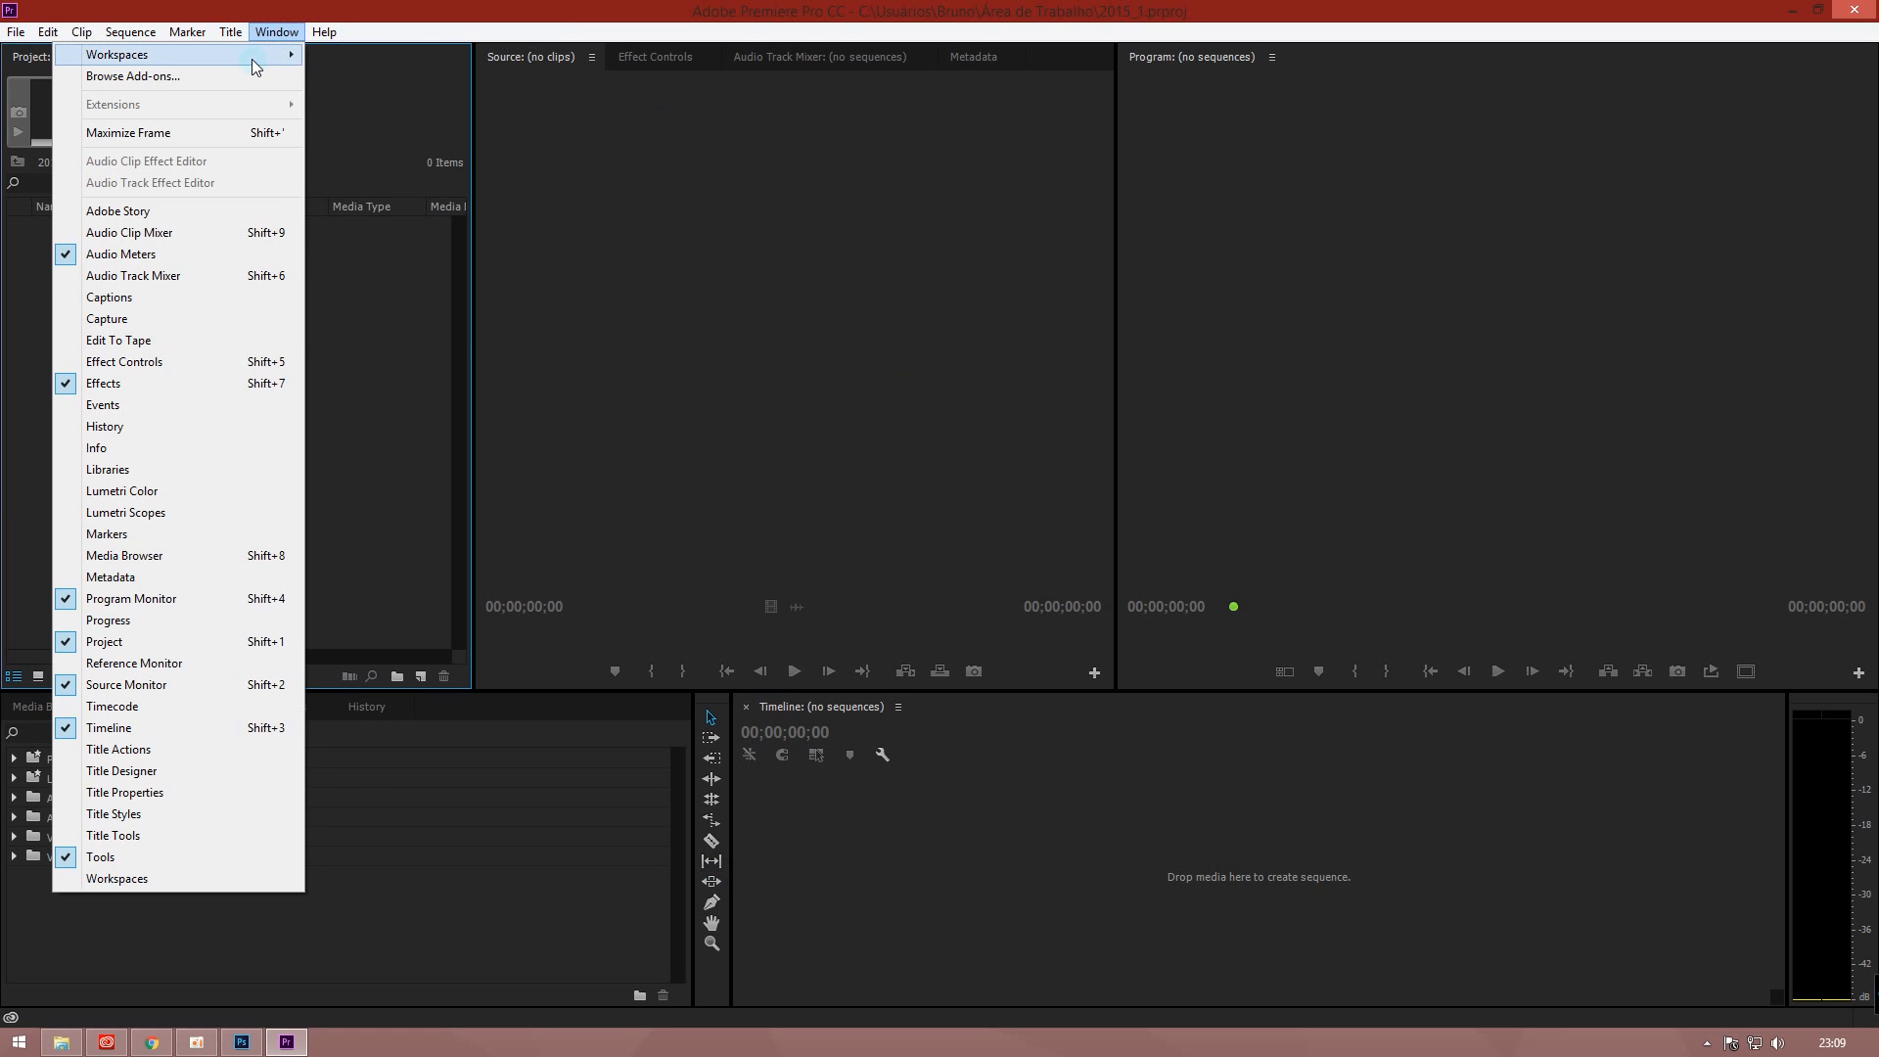
mouse_move(257, 61)
left_click(382, 119)
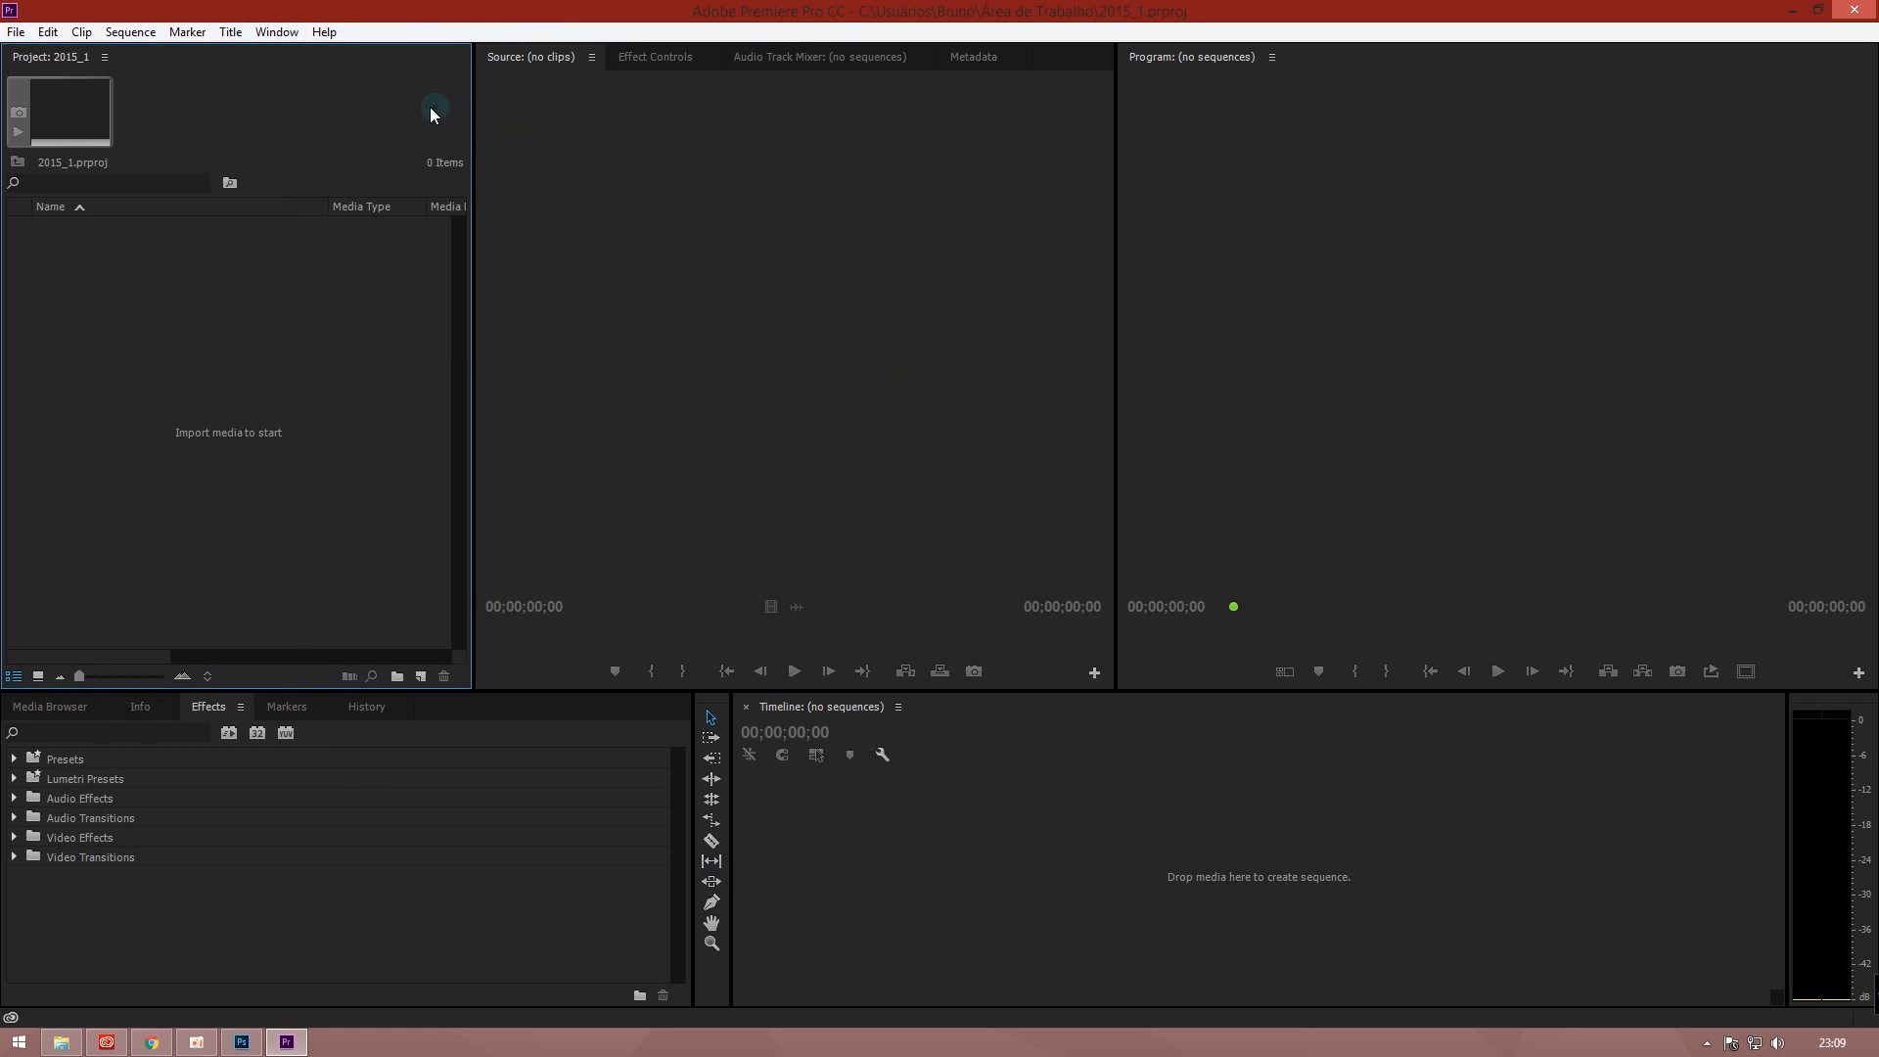
left_click(722, 55)
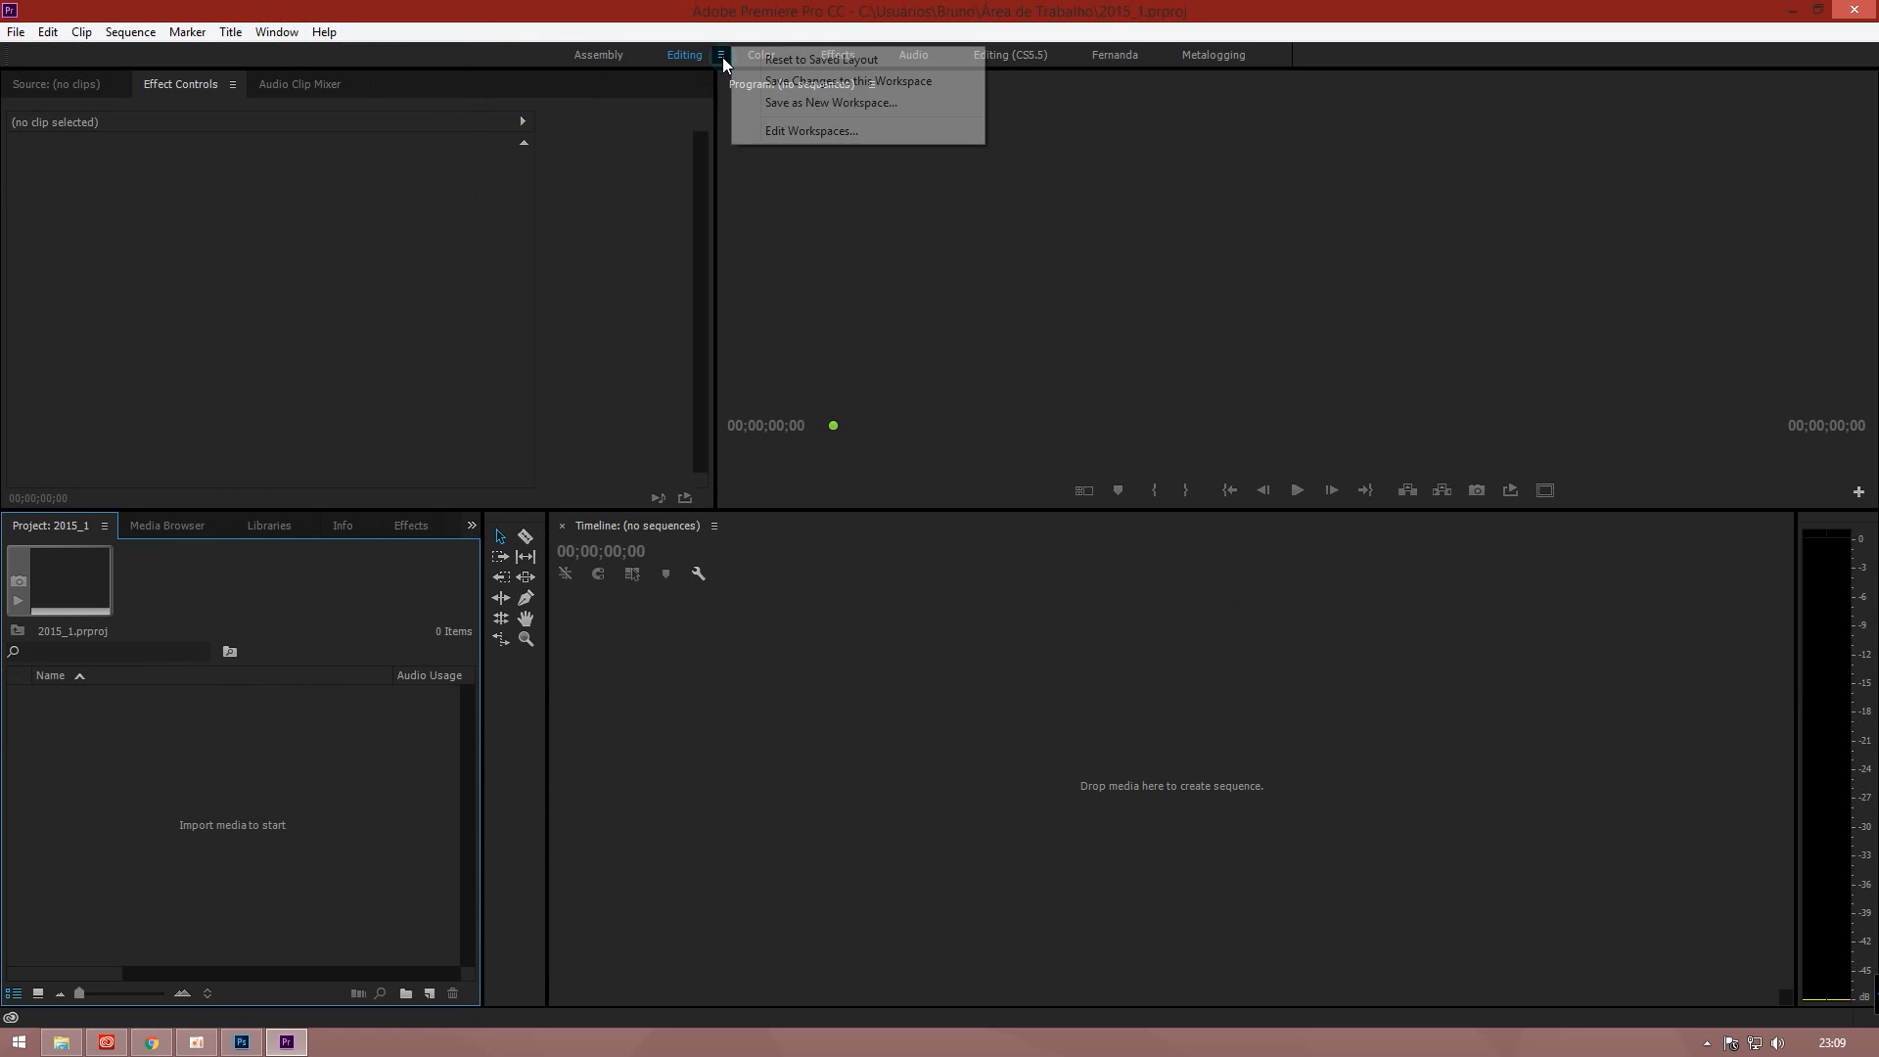
left_click(794, 61)
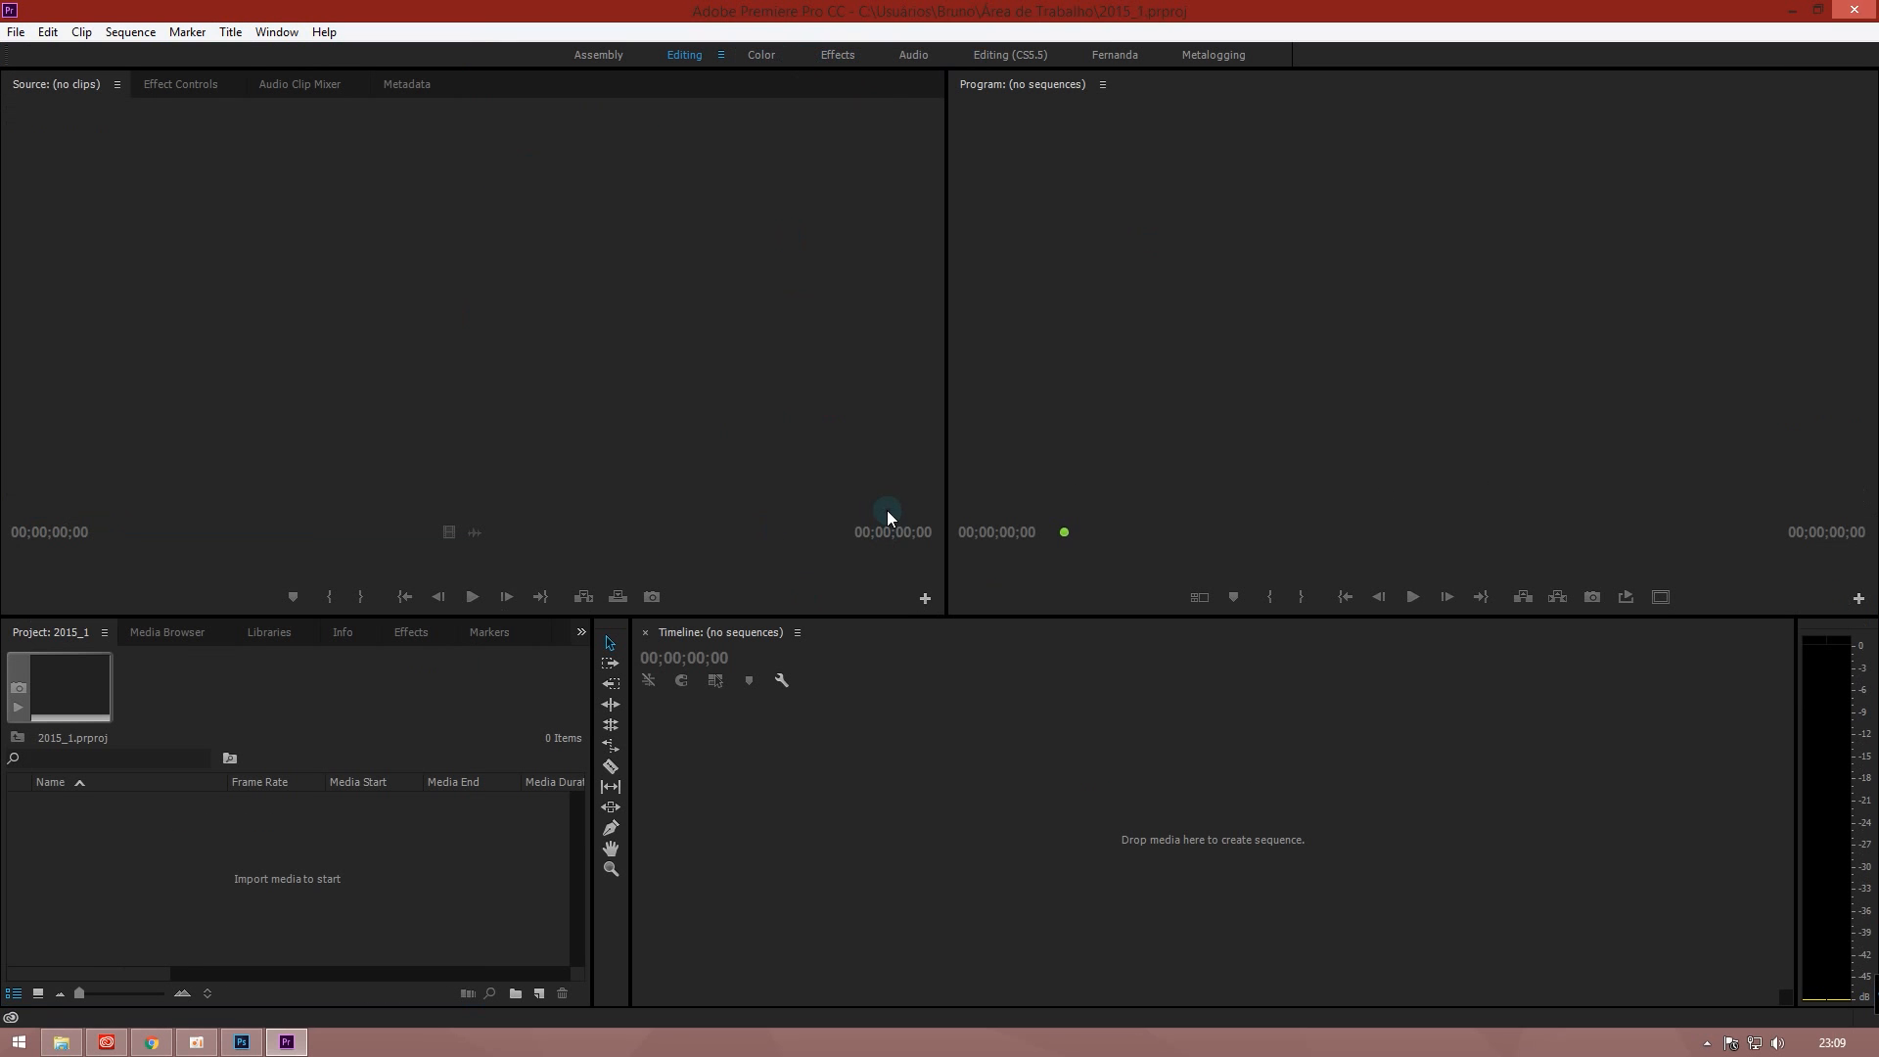
Reset the Editing workspace once more, switch to the Editing (CS5.5) workspace and return to Editing
left_click(721, 54)
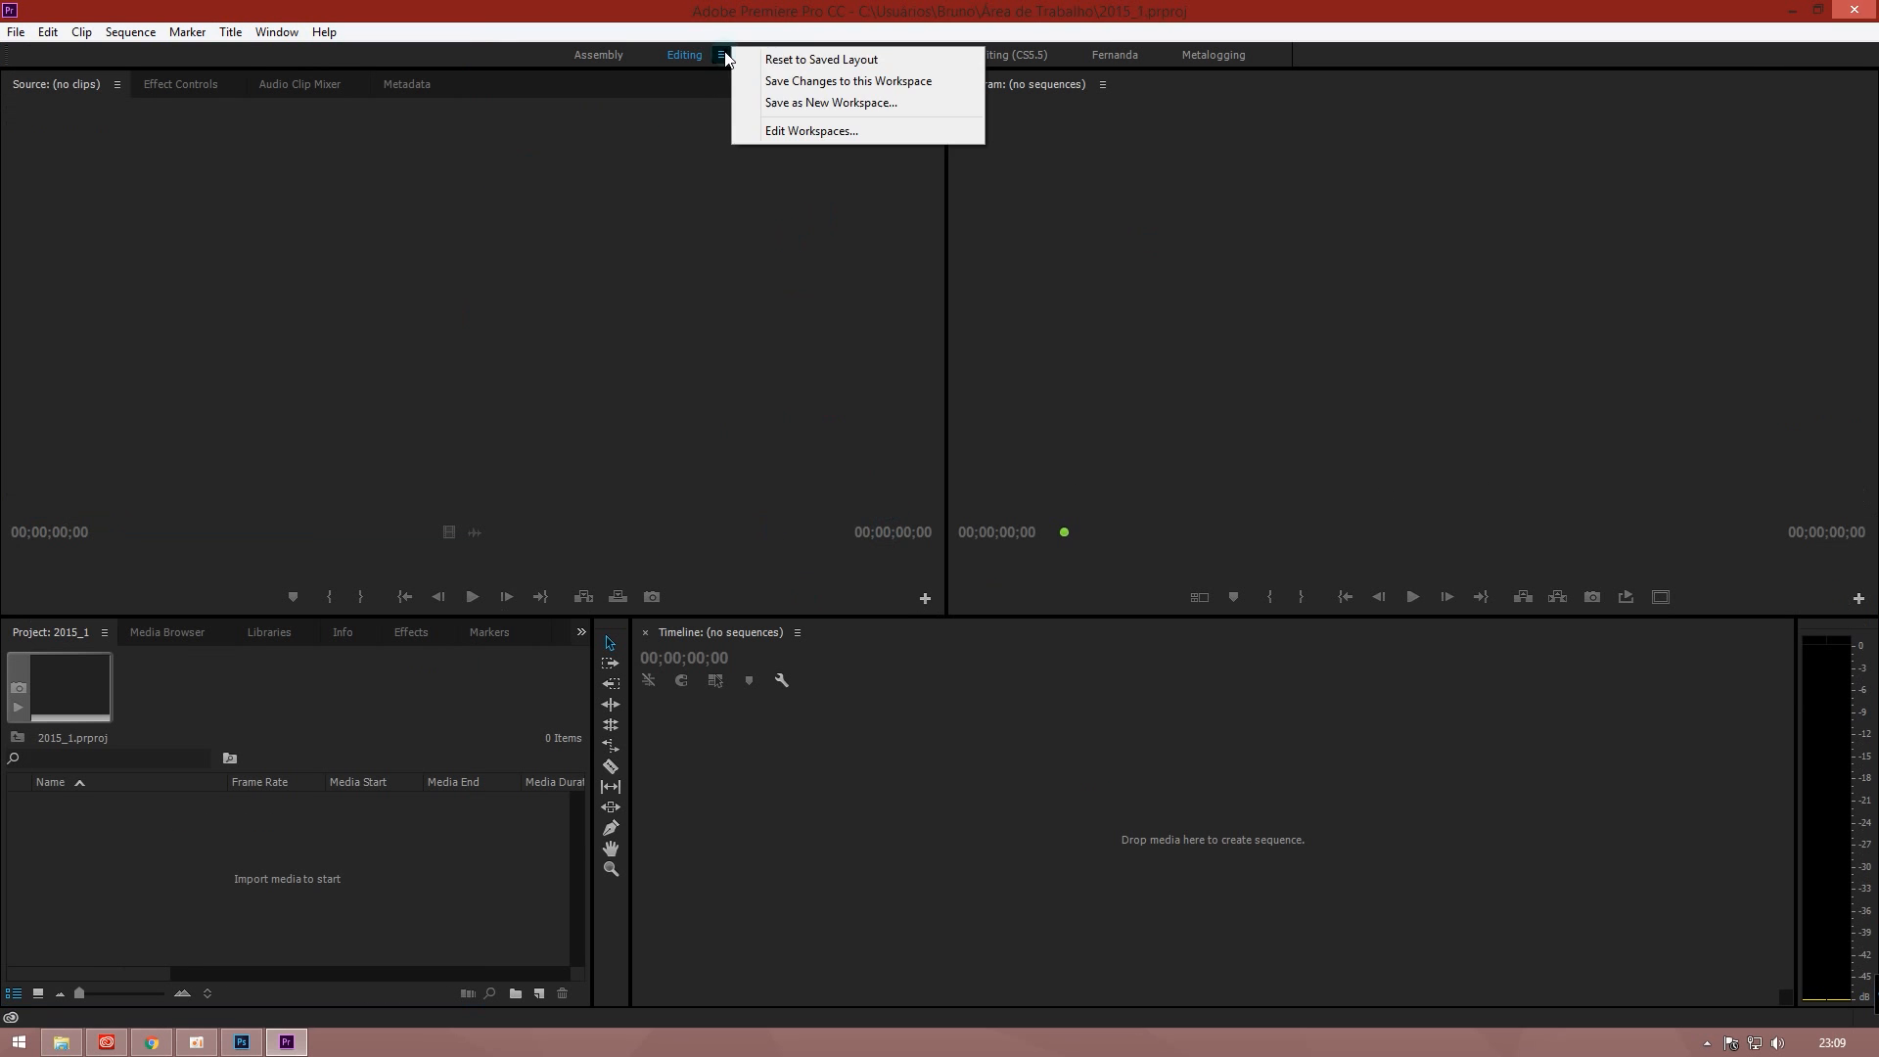
left_click(773, 61)
left_click(722, 56)
left_click(721, 55)
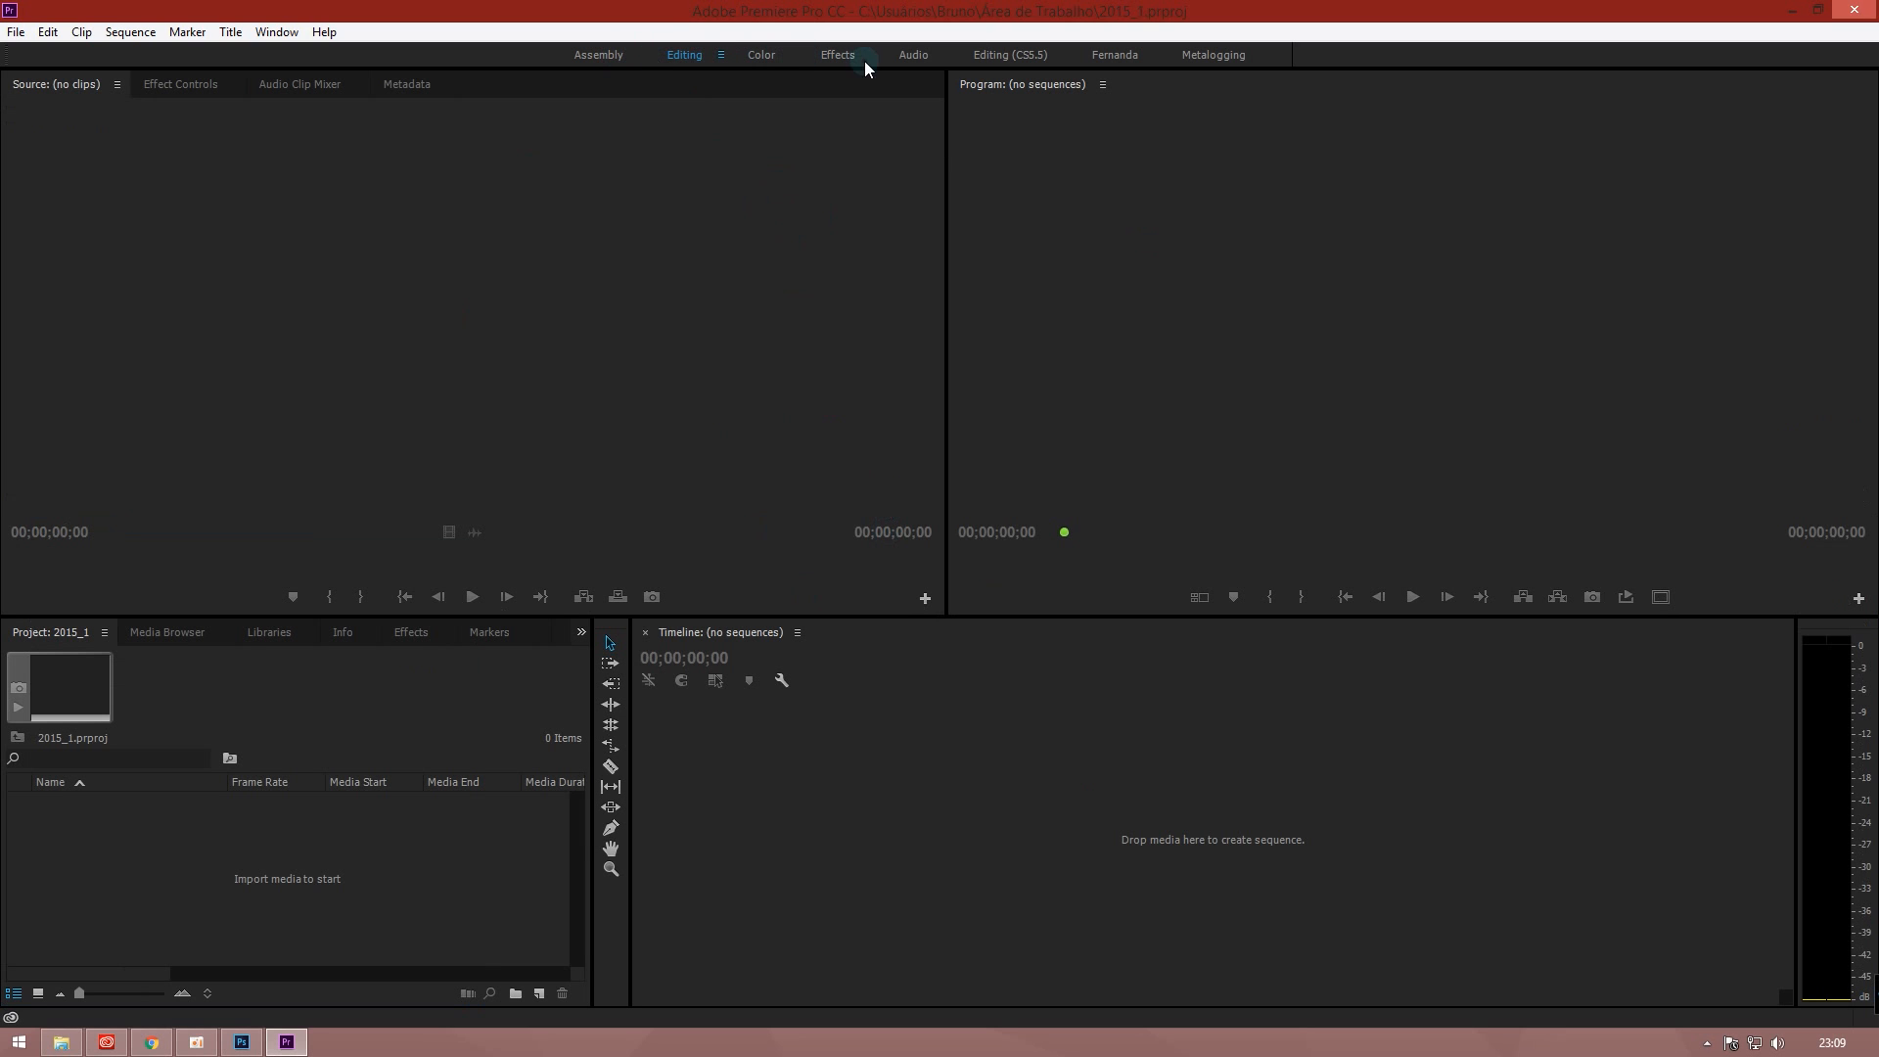
left_click(1018, 55)
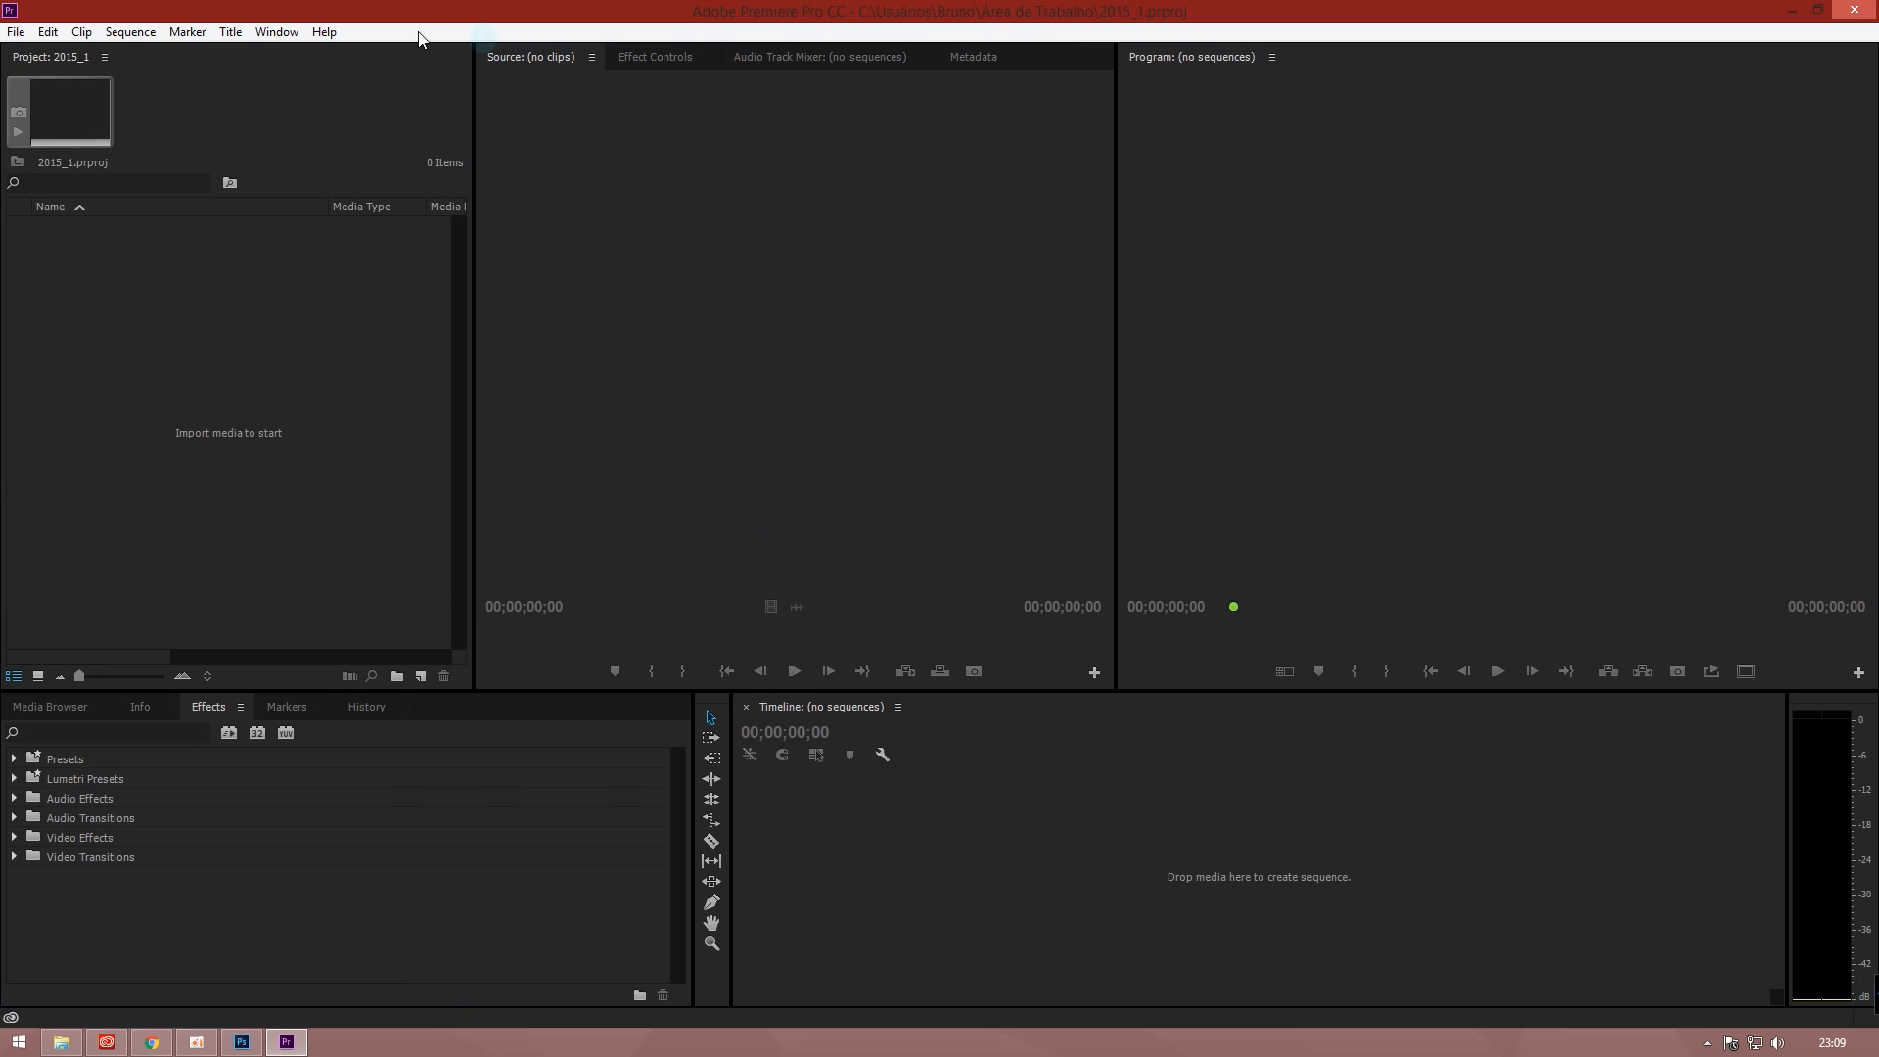
left_click(277, 31)
mouse_move(245, 53)
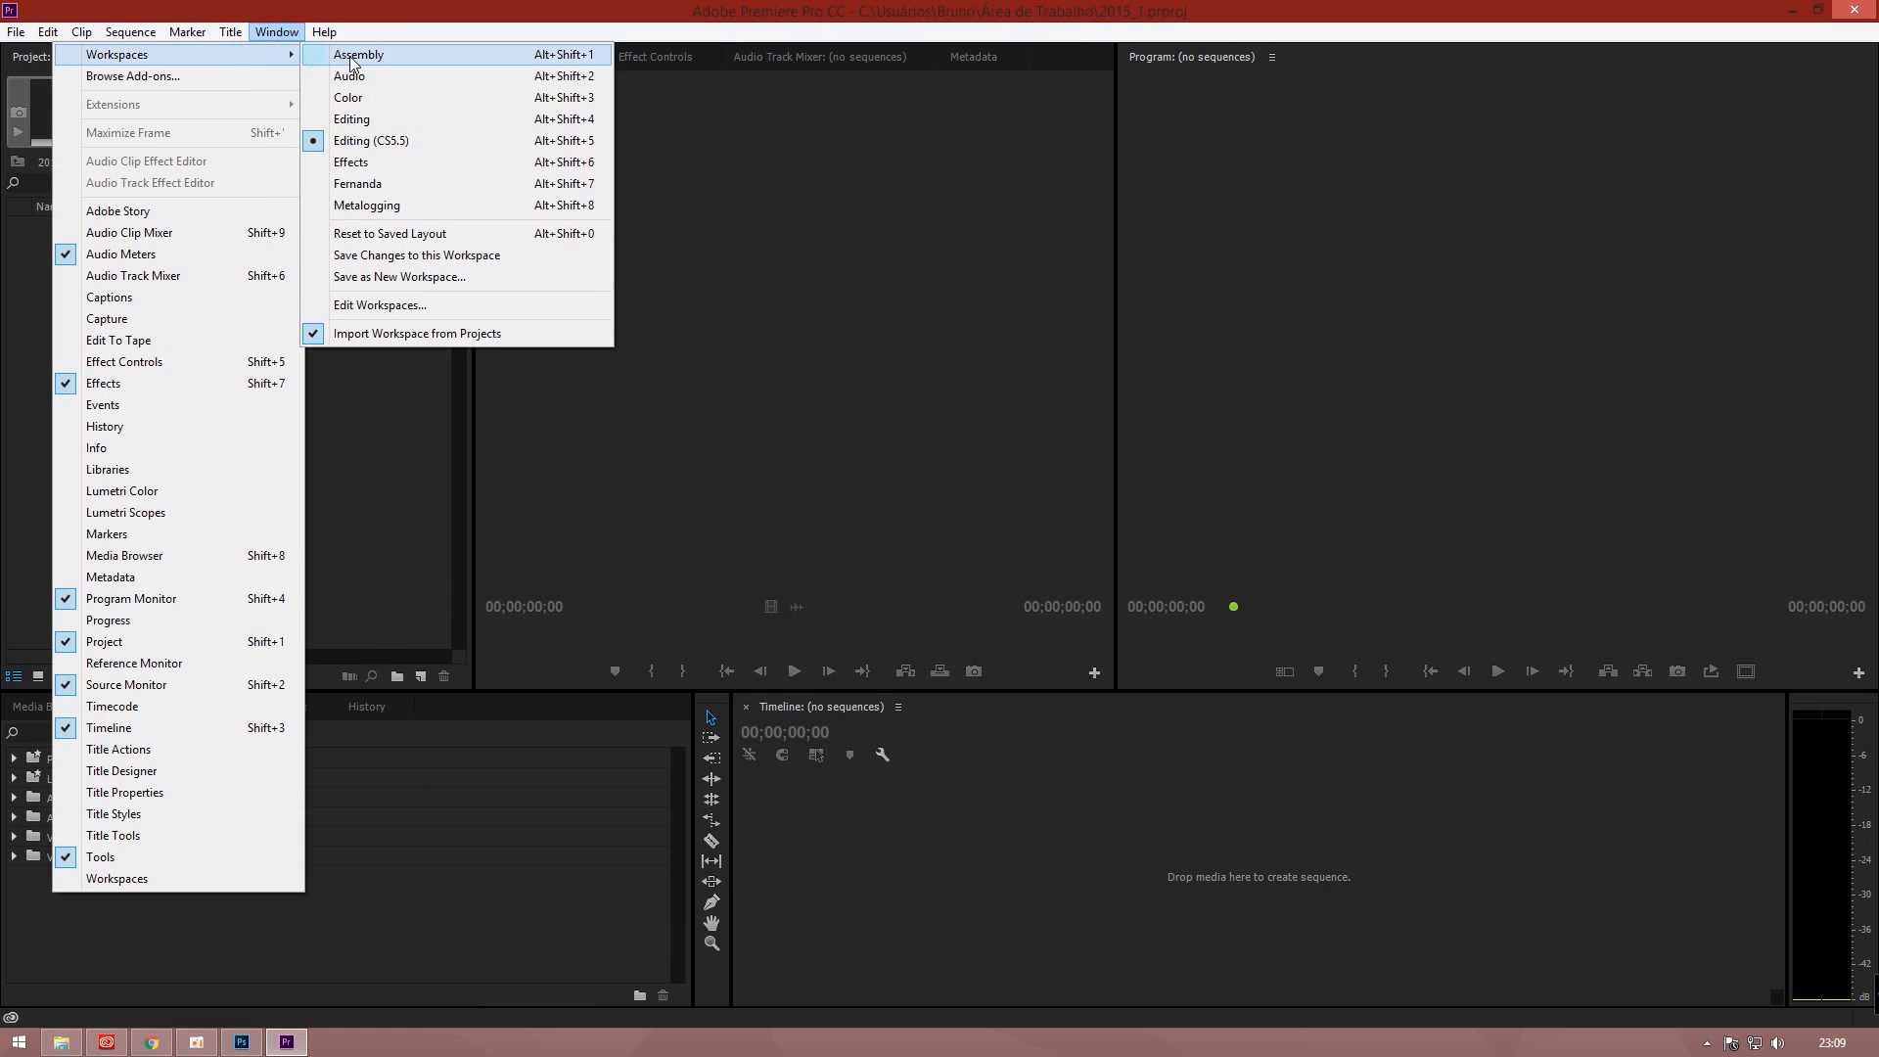
left_click(382, 115)
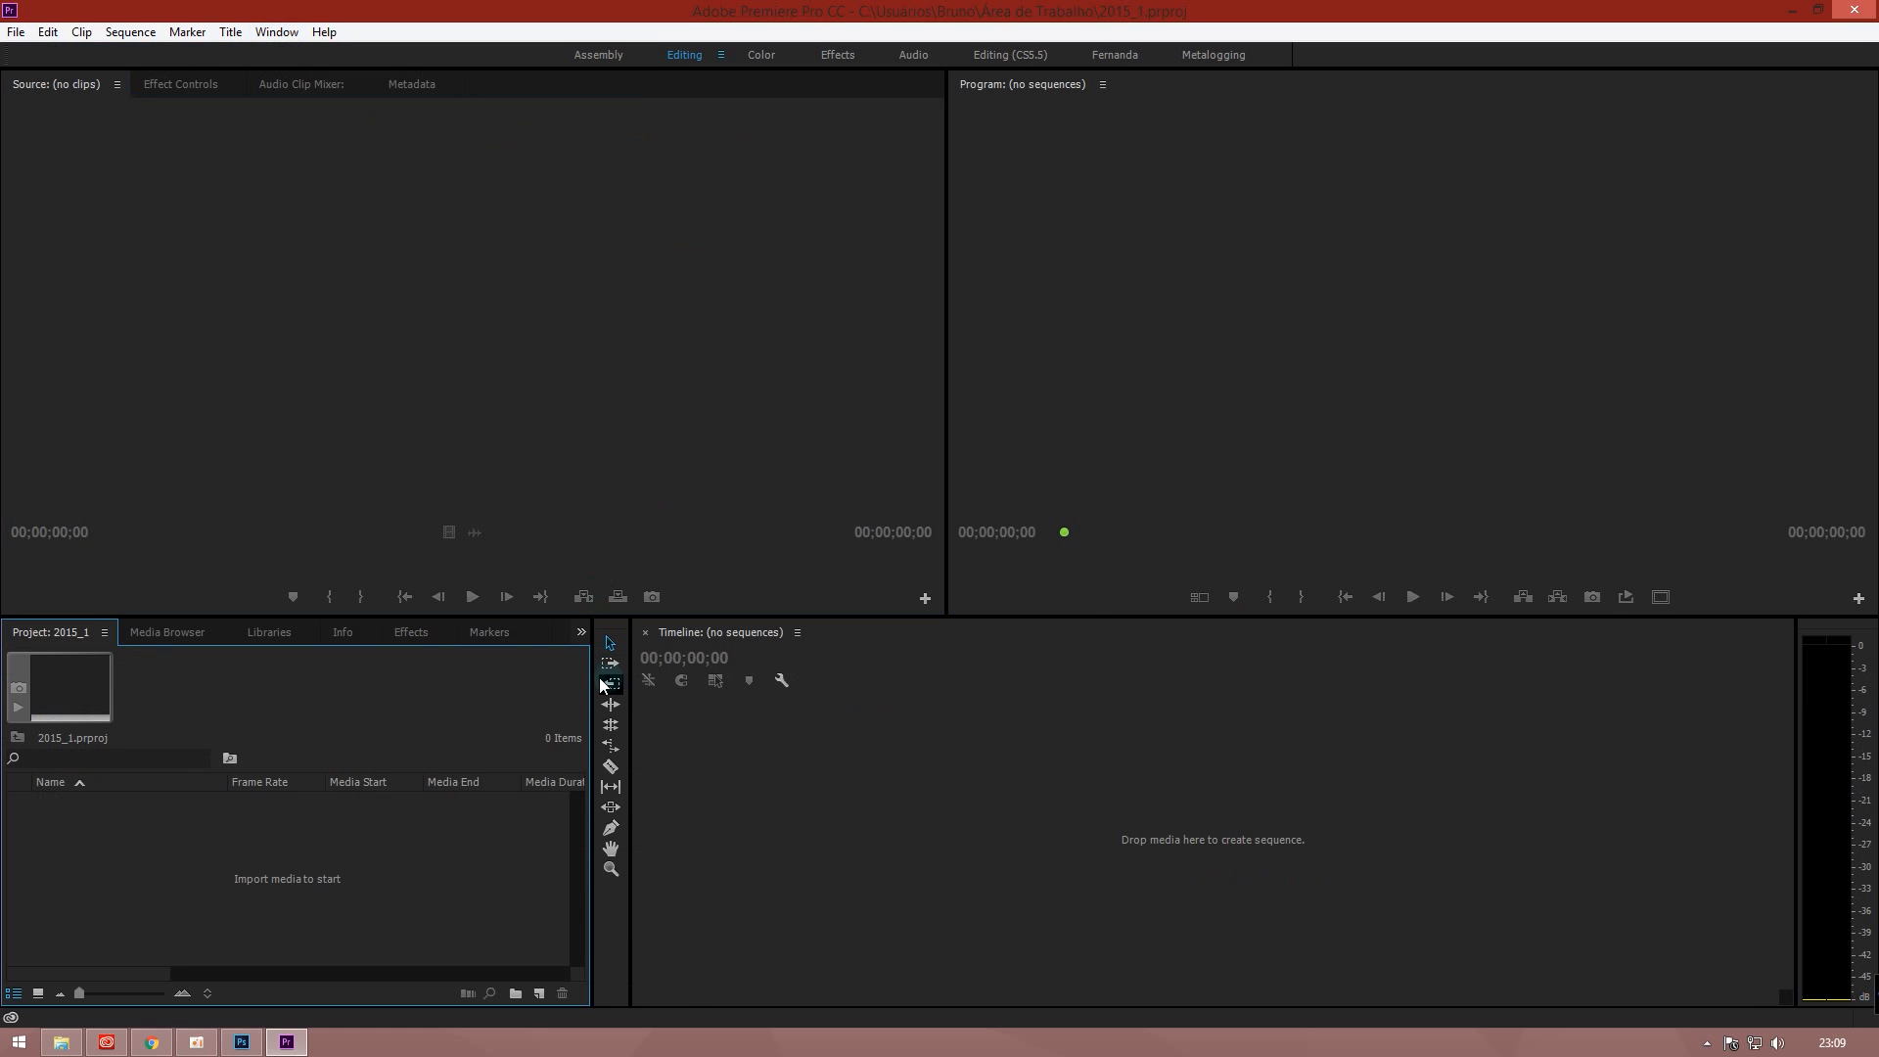
Widen the Project panel and import 378479696.mp4, C0023.MP4 and X Games Capture Tape 1_02_h264.mp4 from the Slow Fast folder
left_click_drag(592, 671, 823, 668)
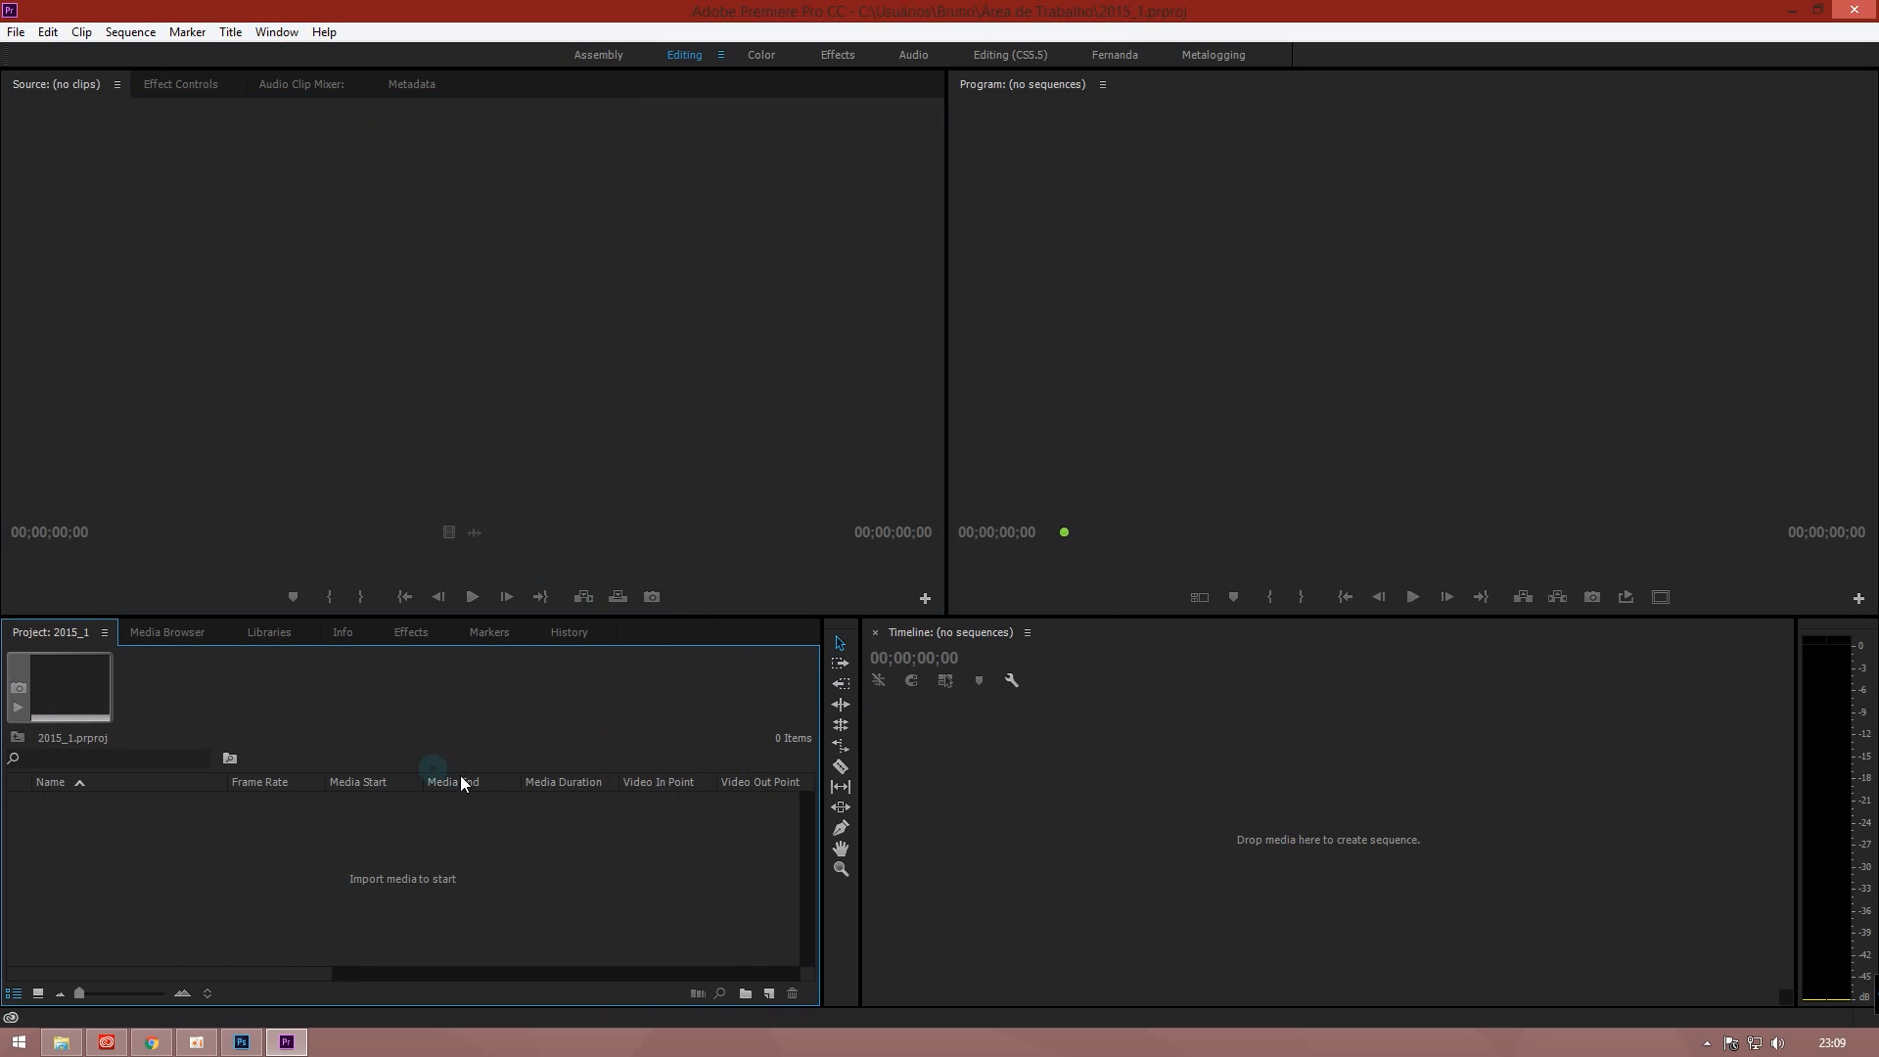
left_click(60, 1043)
left_click_drag(548, 349, 103, 125)
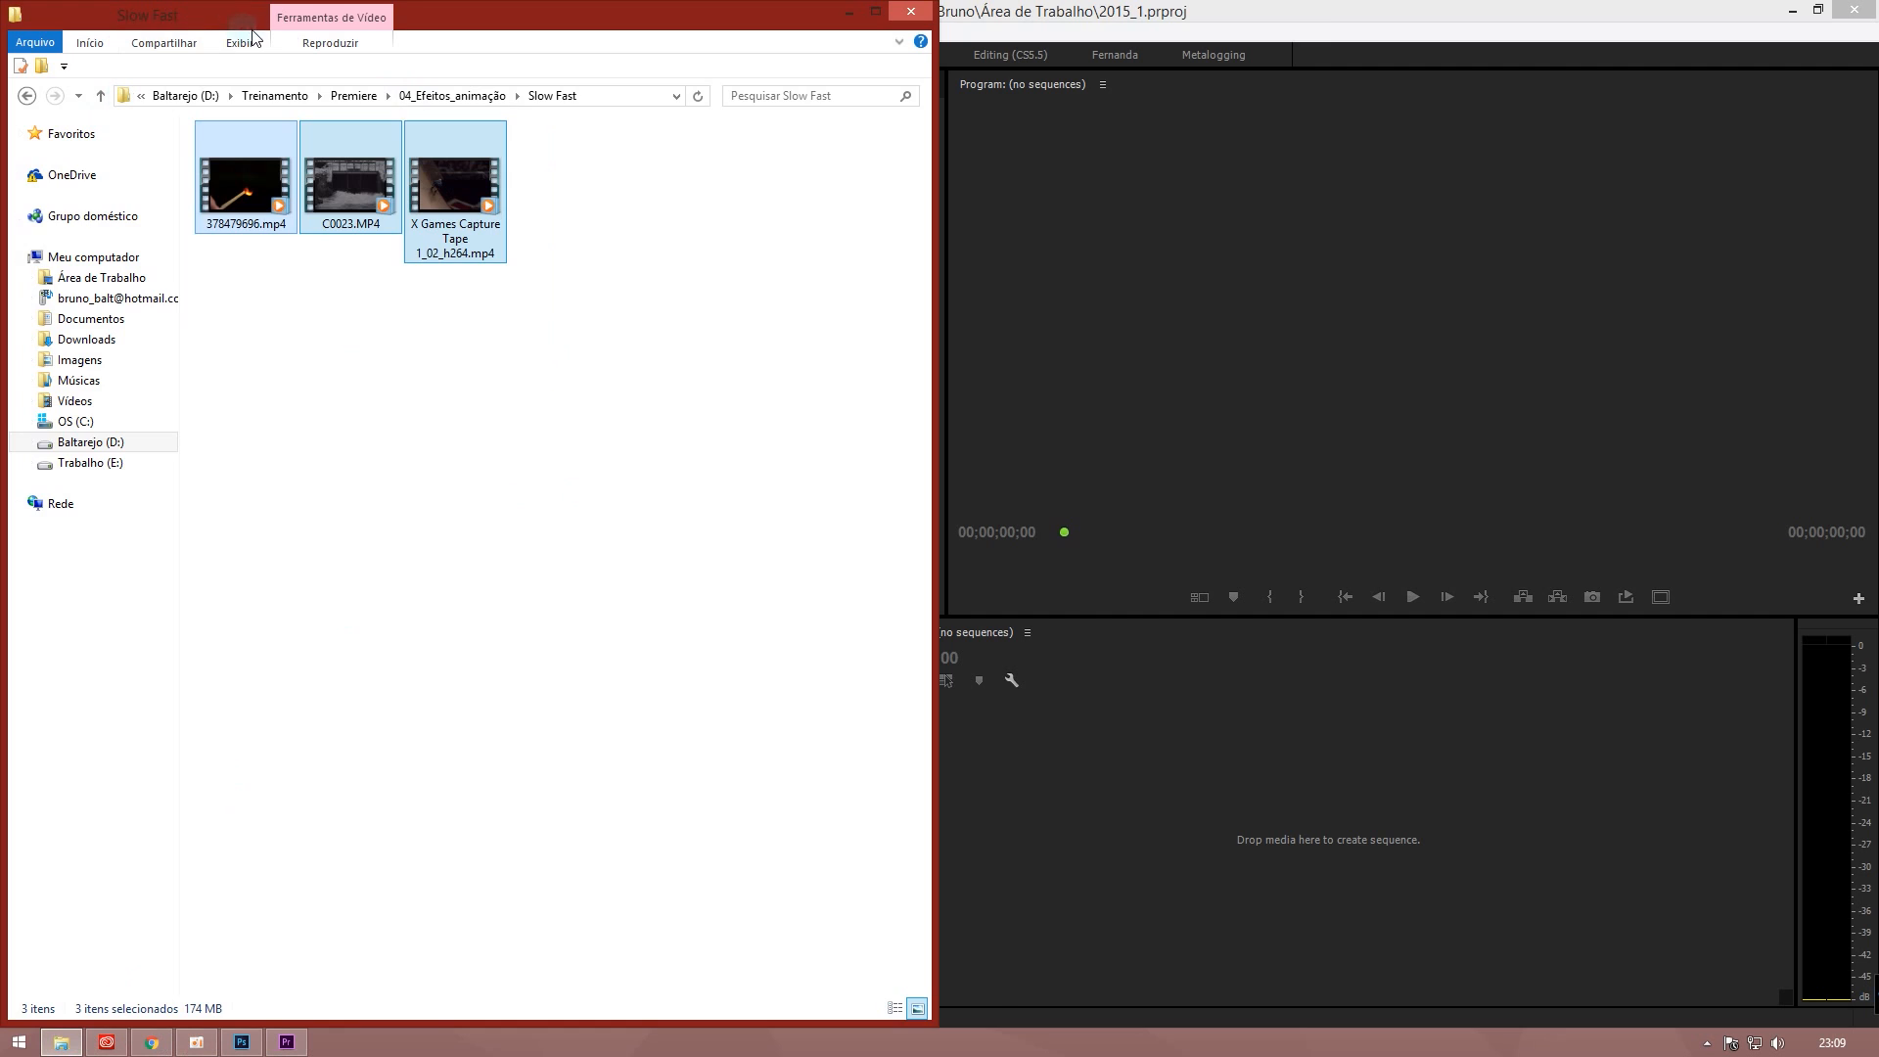
left_click_drag(245, 12, 1086, 94)
left_click_drag(1076, 271, 286, 886)
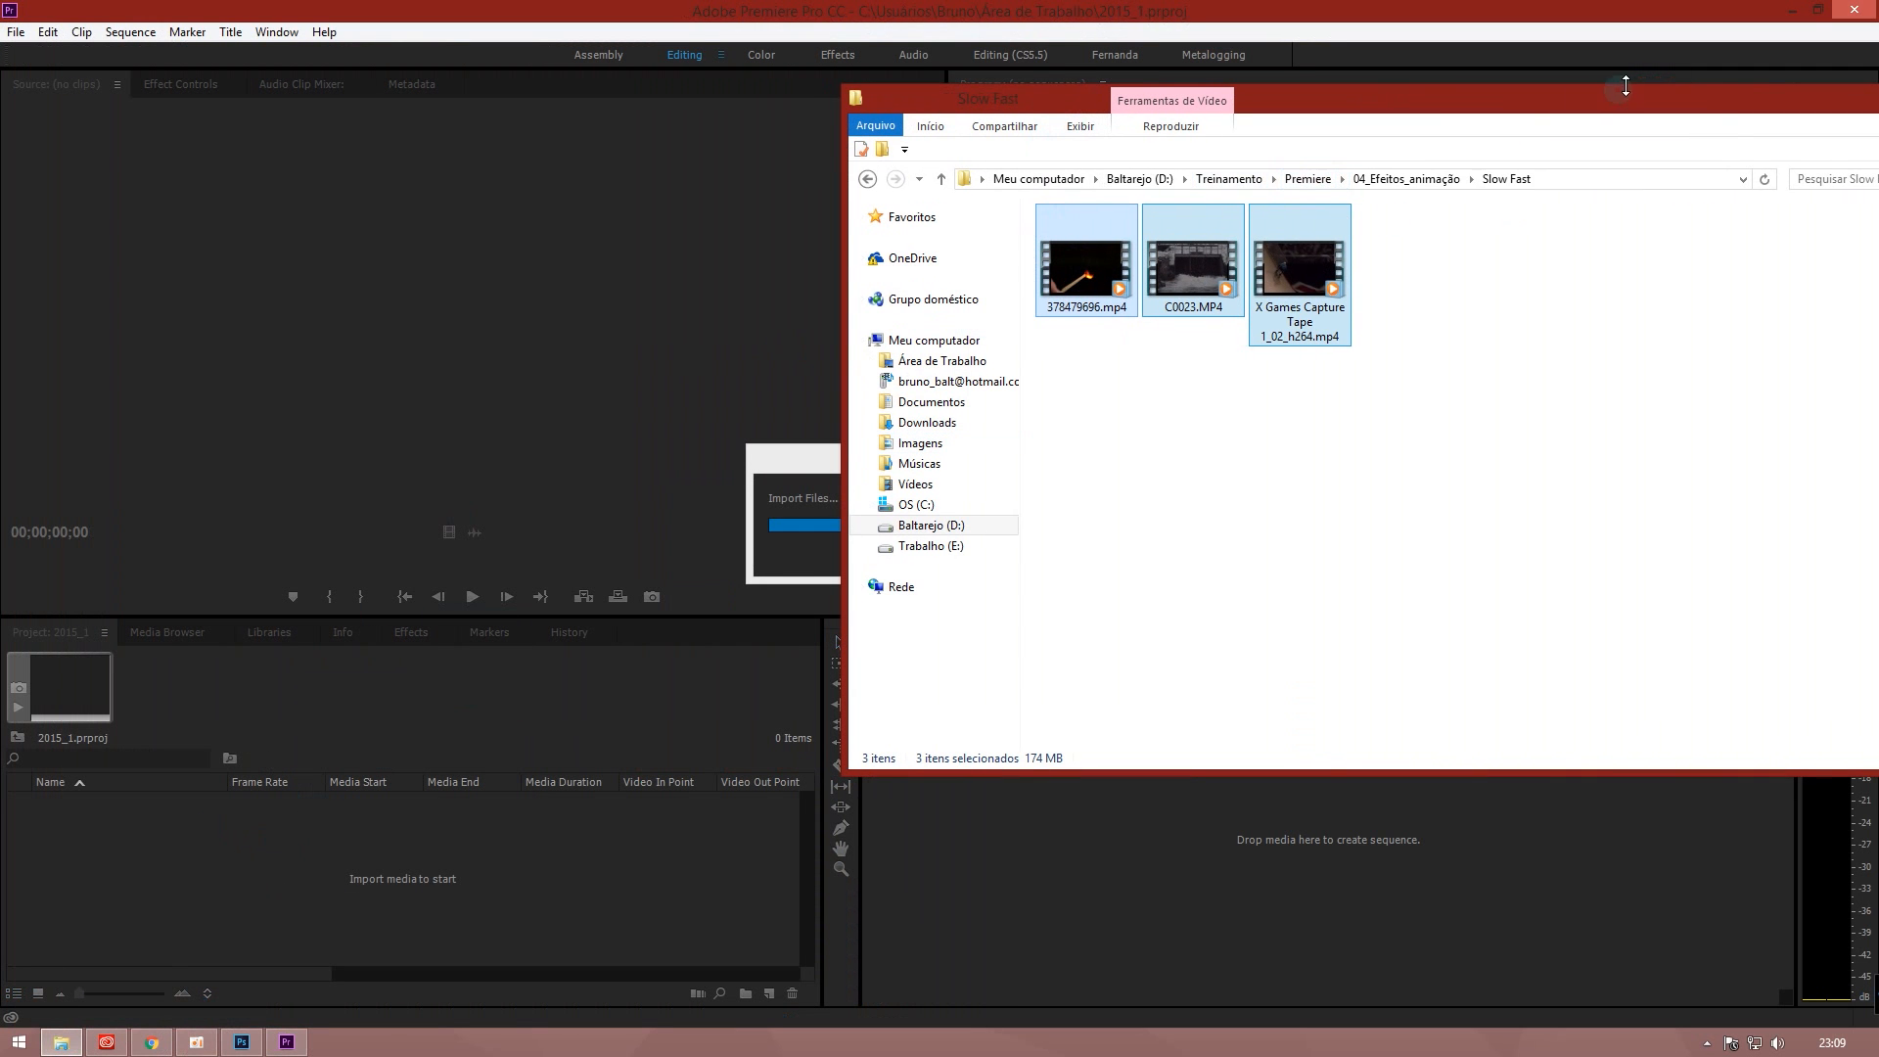
left_click_drag(1498, 95, 918, 40)
left_click(1402, 44)
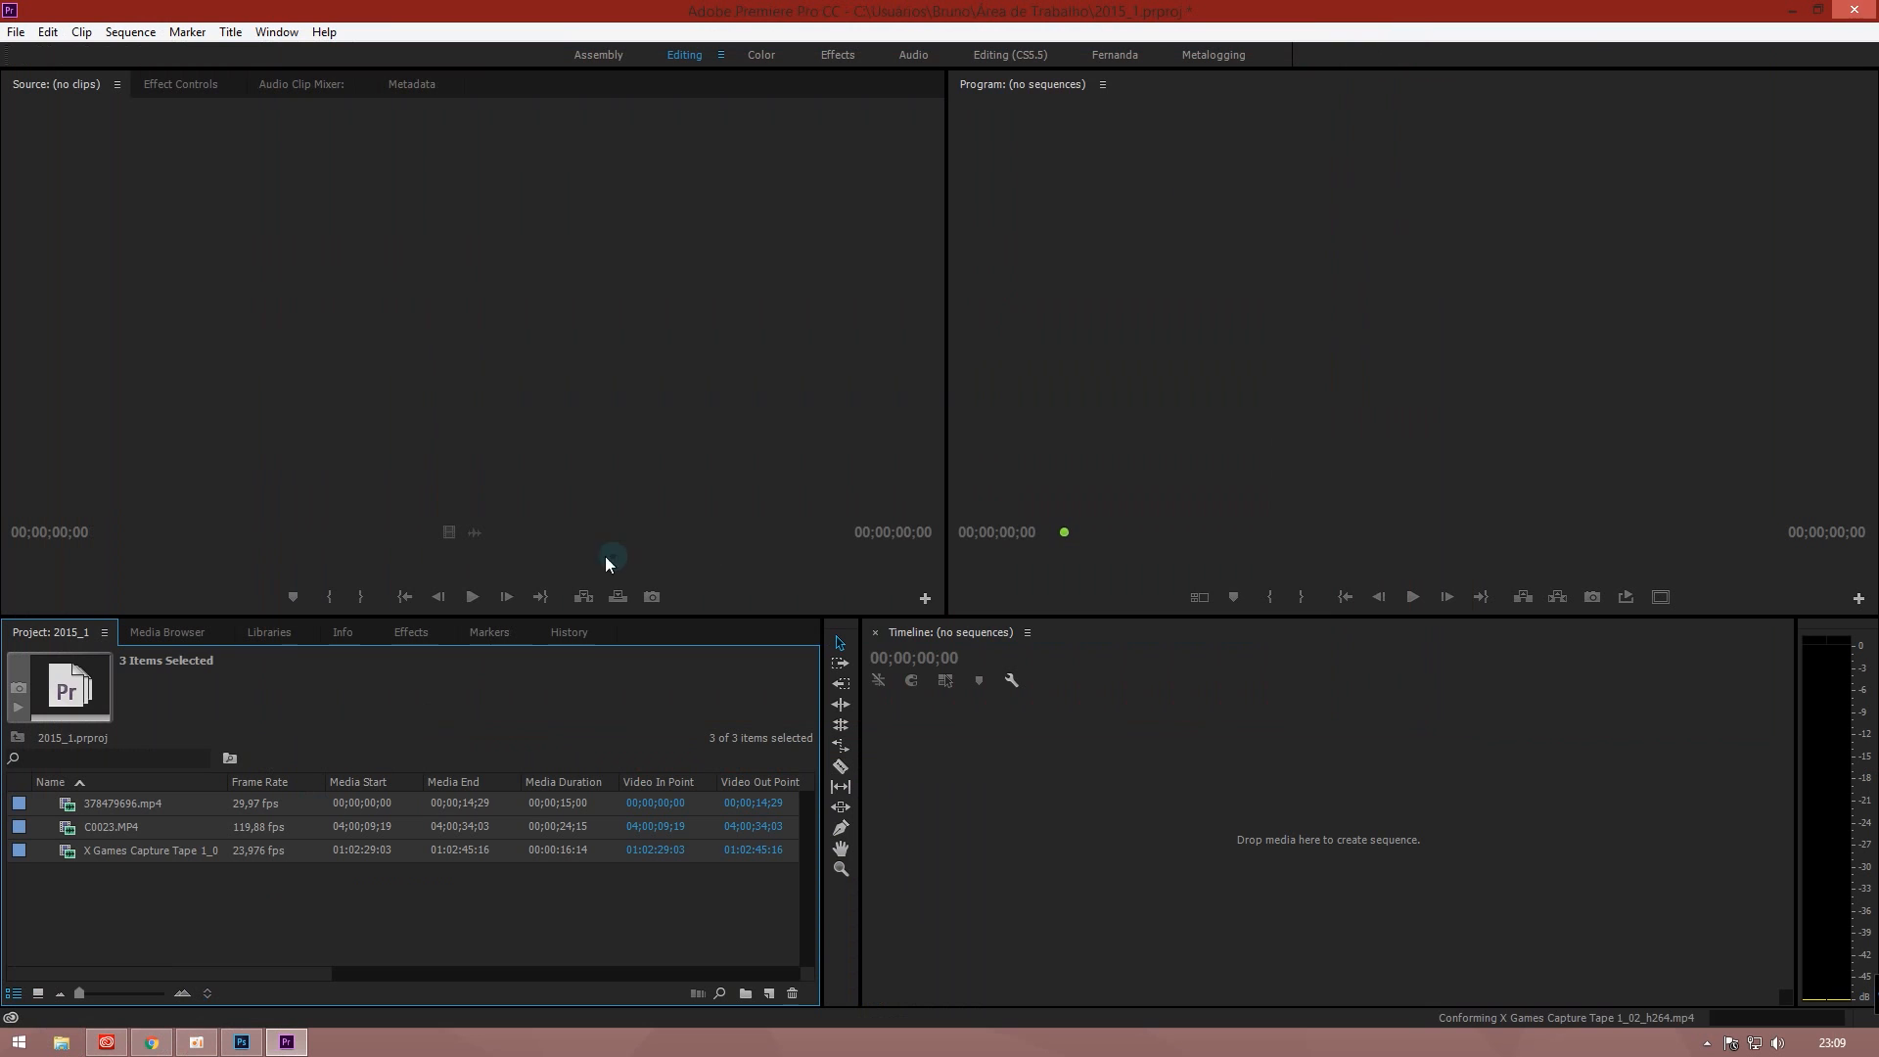
Create a matching sequence from the X Games Capture Tape clip and another from C0023.MP4
left_click(109, 908)
left_click(68, 854)
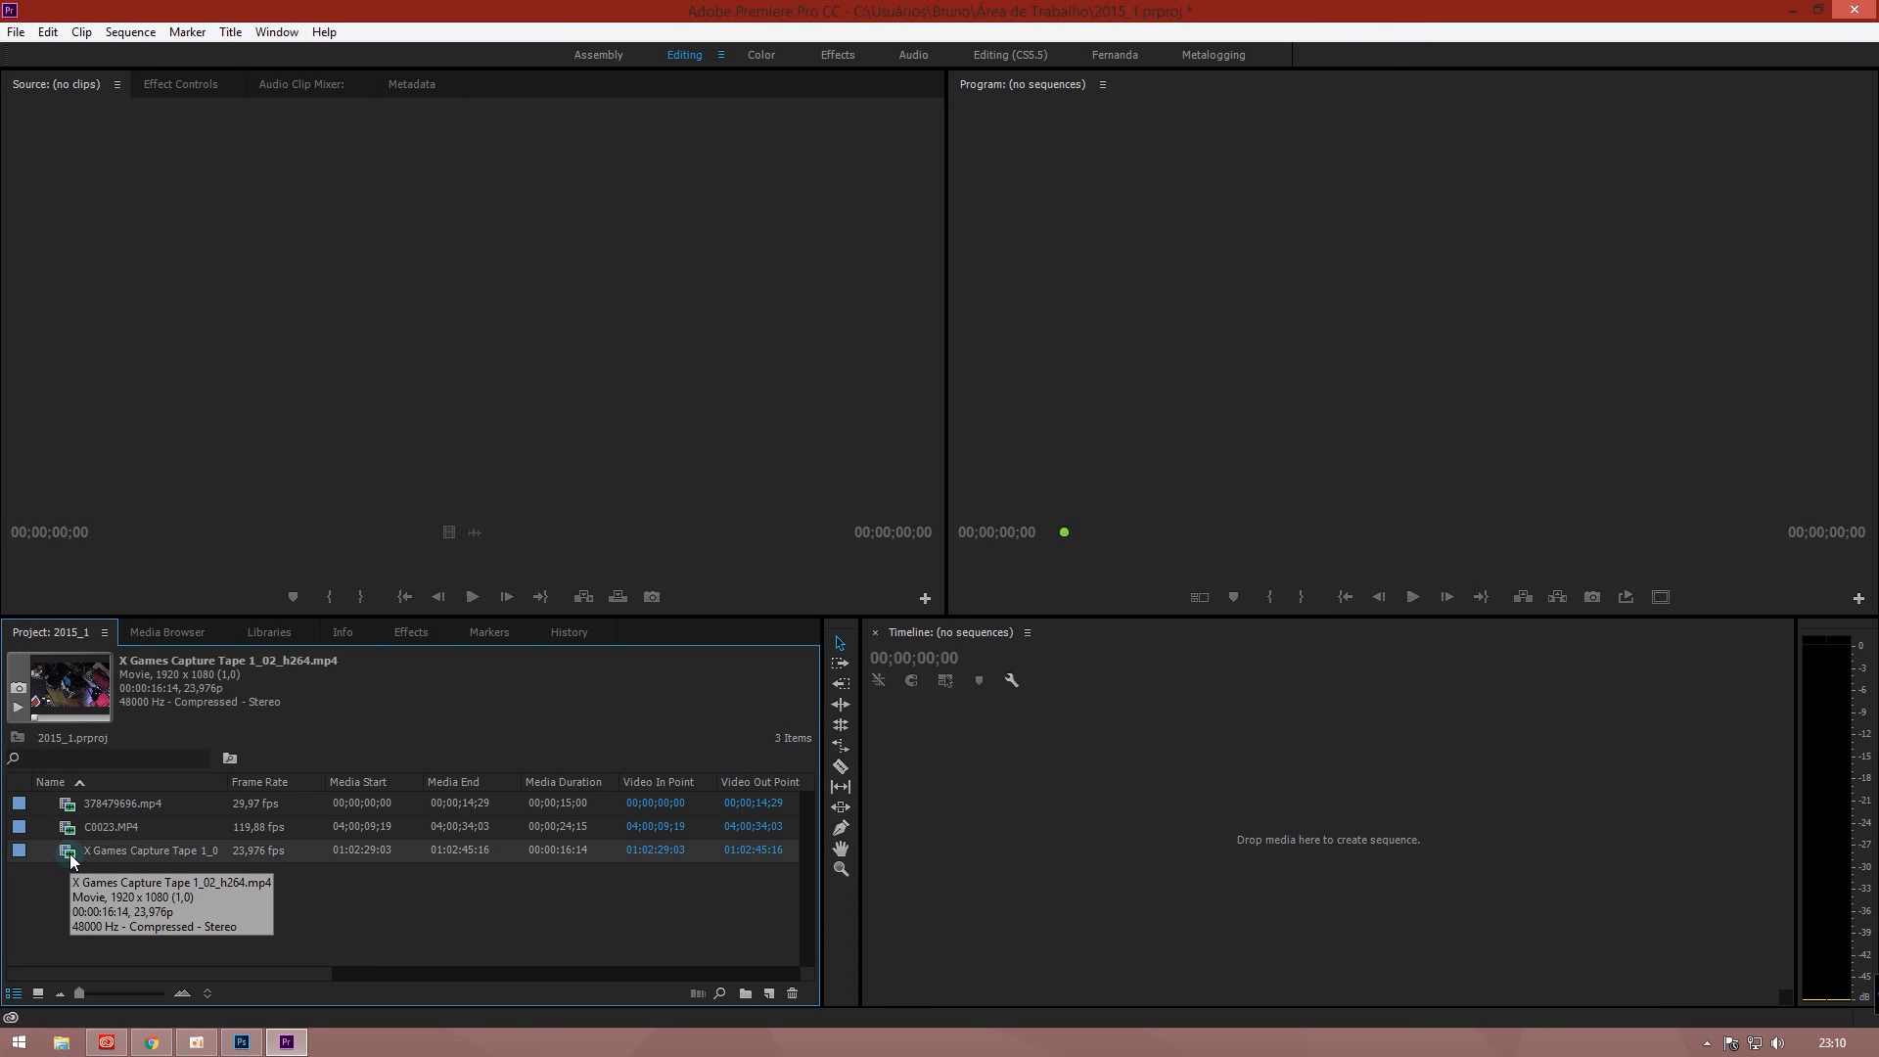
left_click_drag(68, 854, 769, 994)
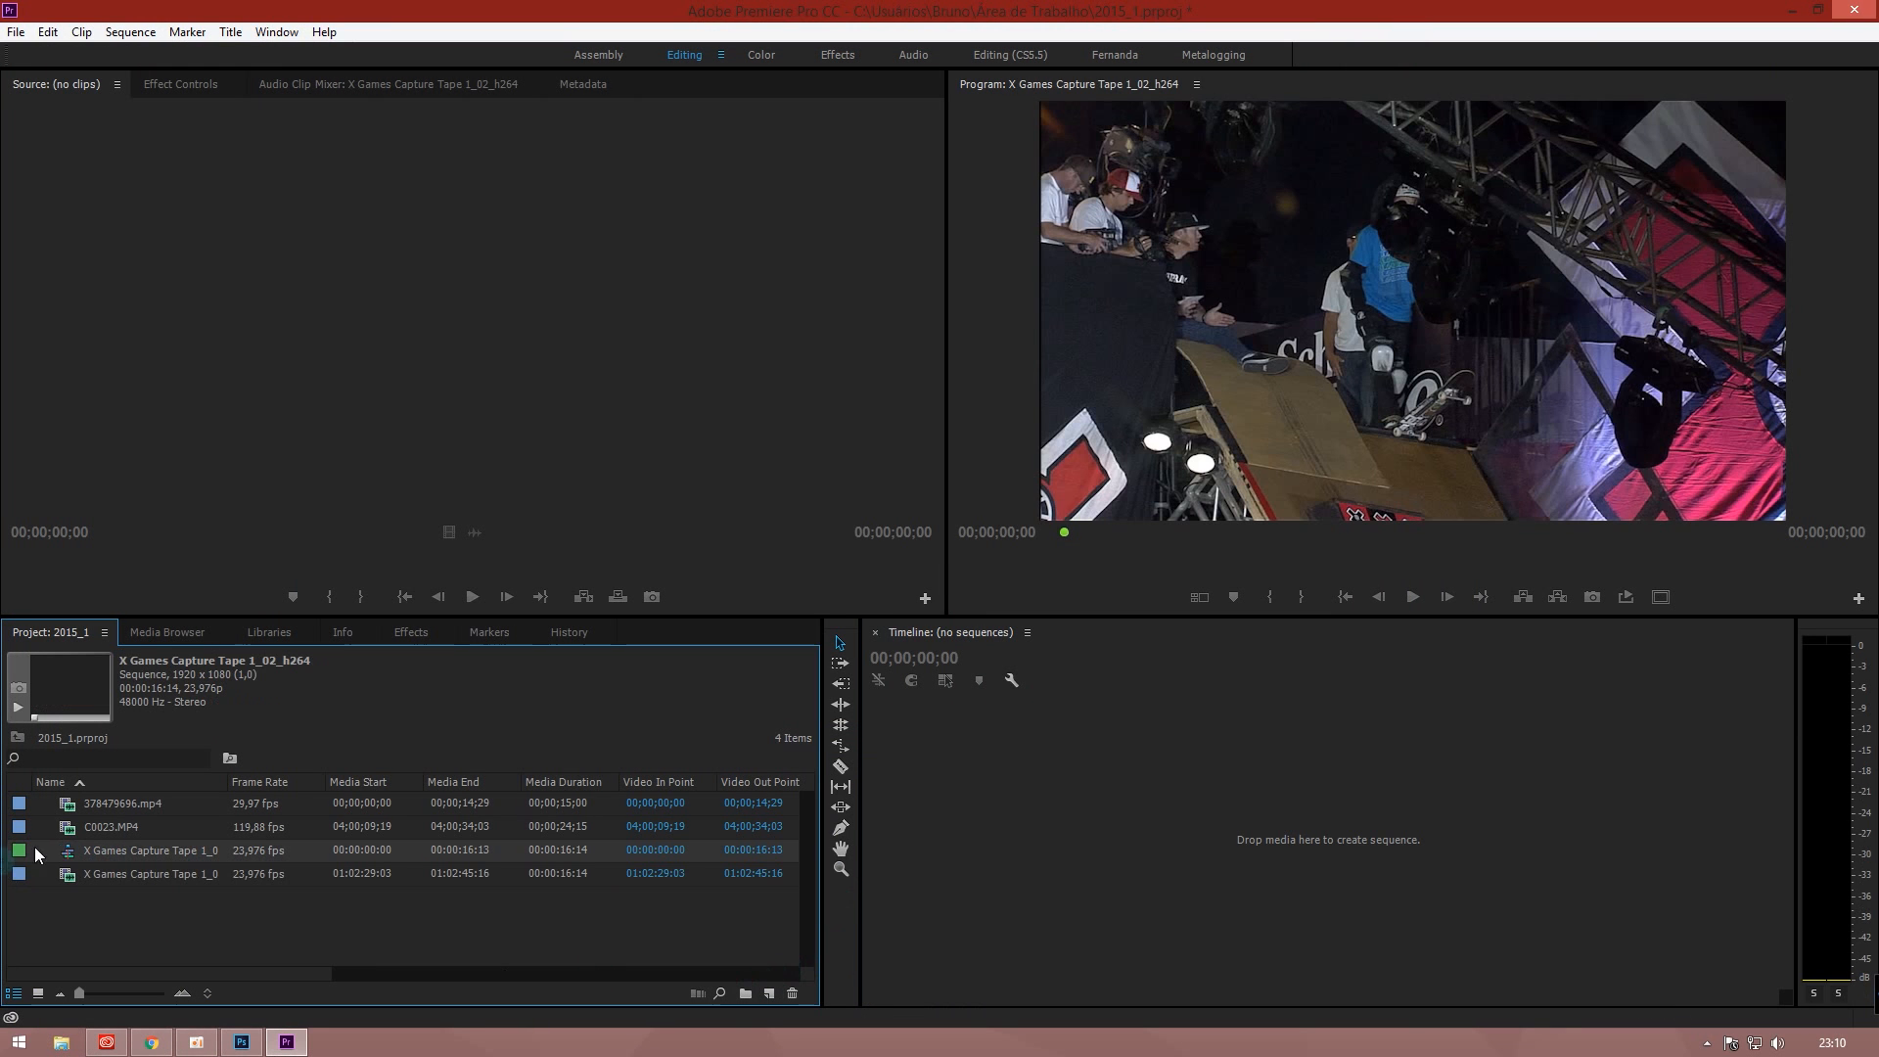
left_click_drag(105, 829, 767, 992)
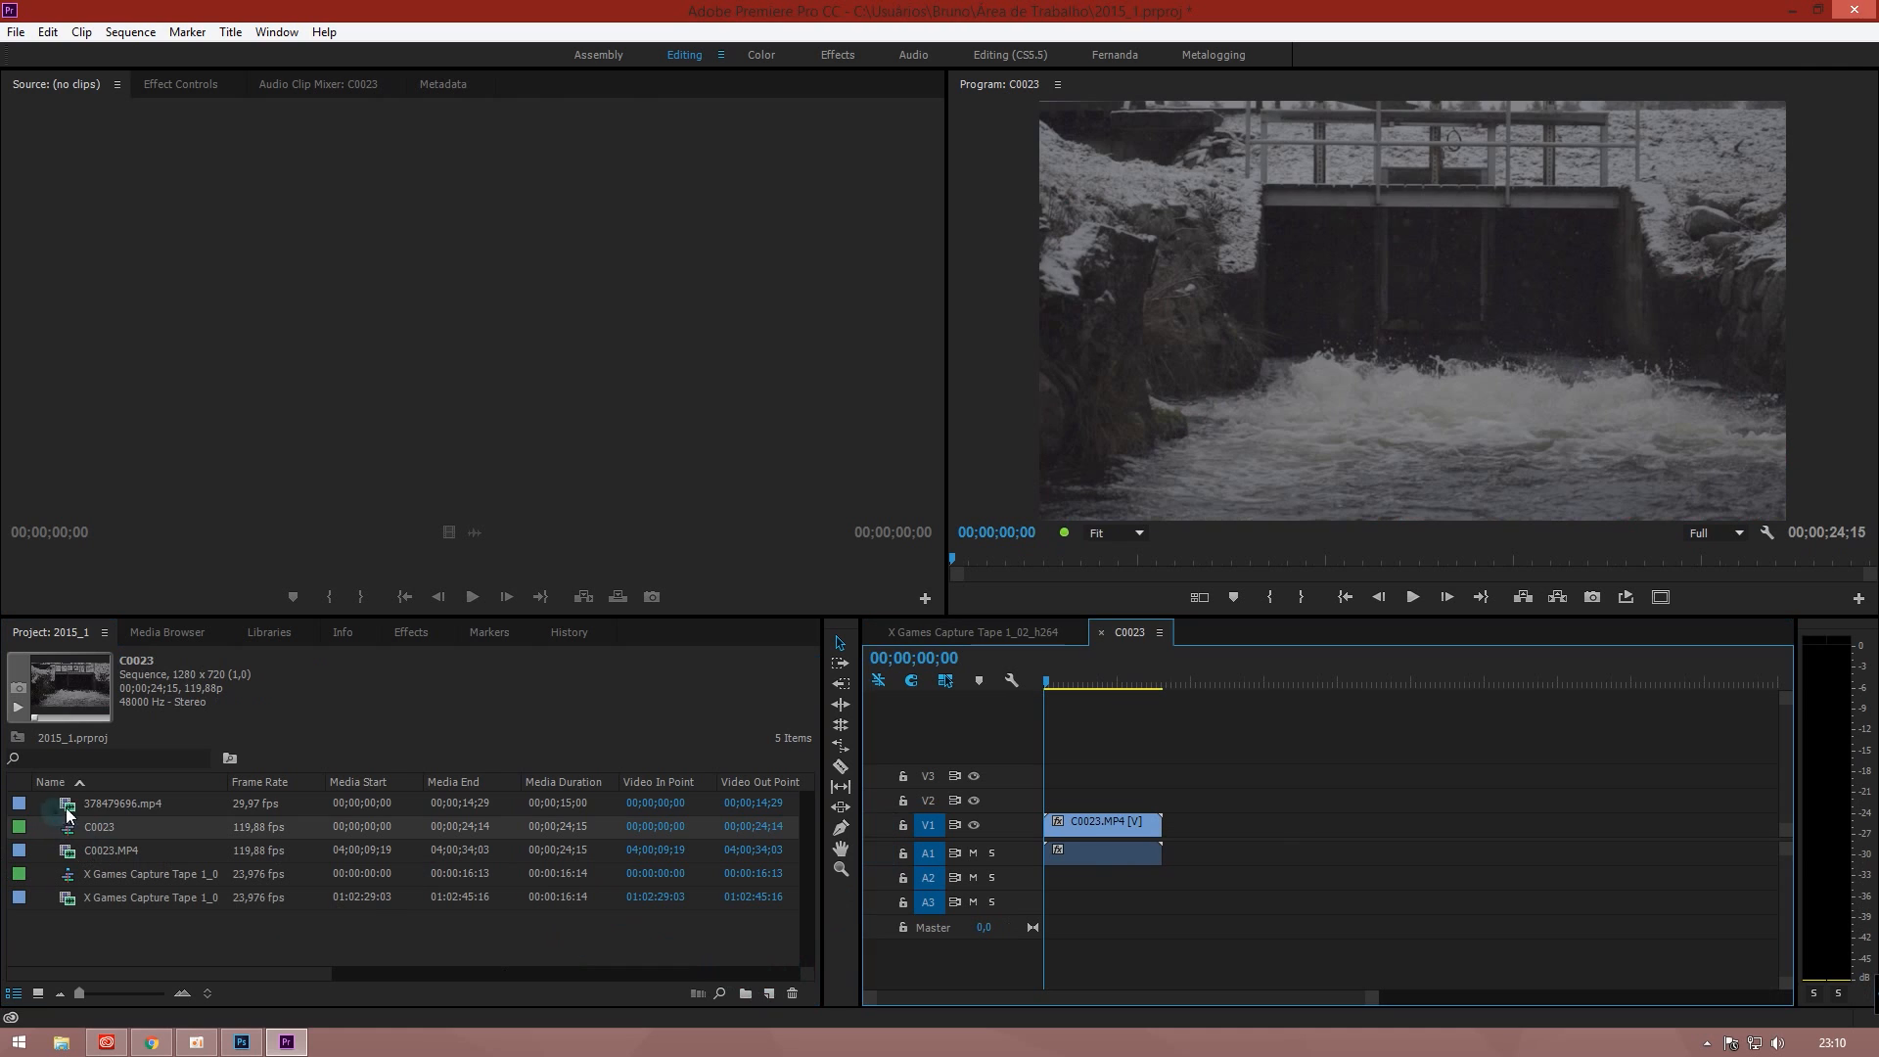
Create a matching sequence from 378479696.mp4 and delete the bin added by mistake
left_click(746, 993)
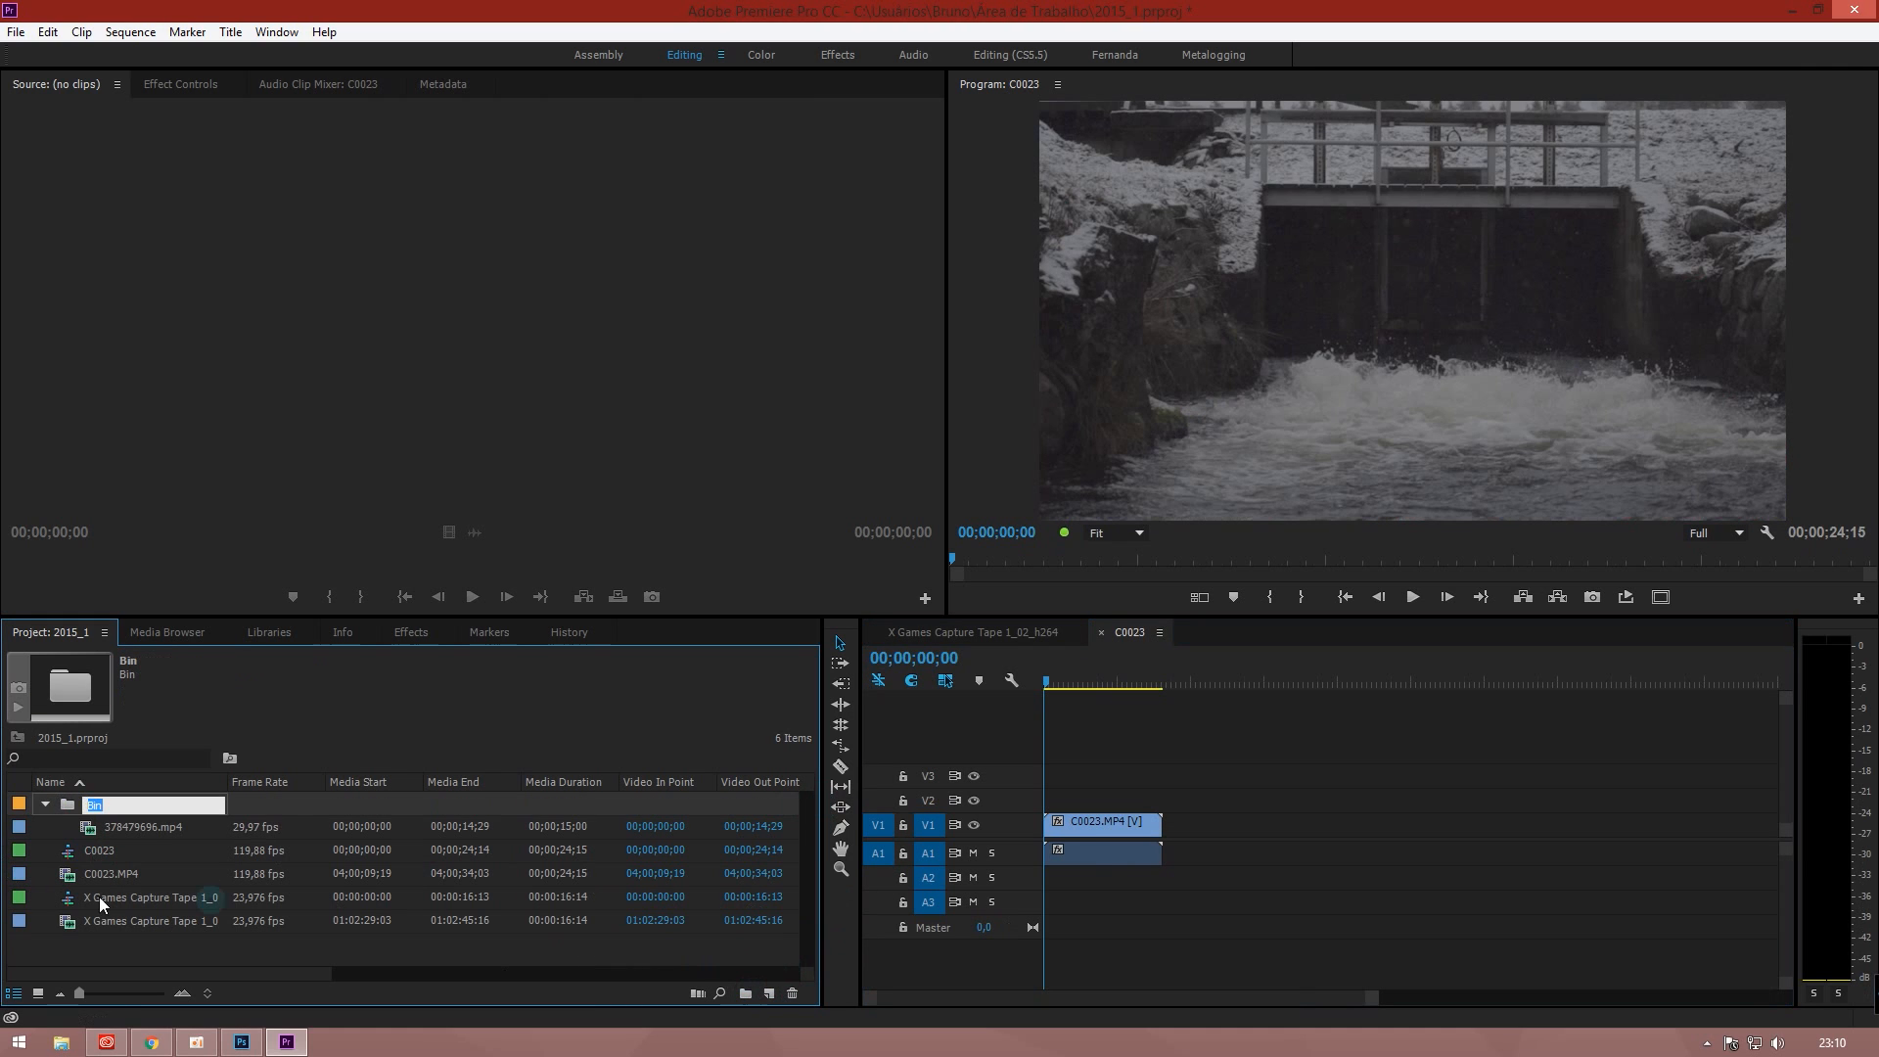
left_click(79, 834)
left_click(73, 806)
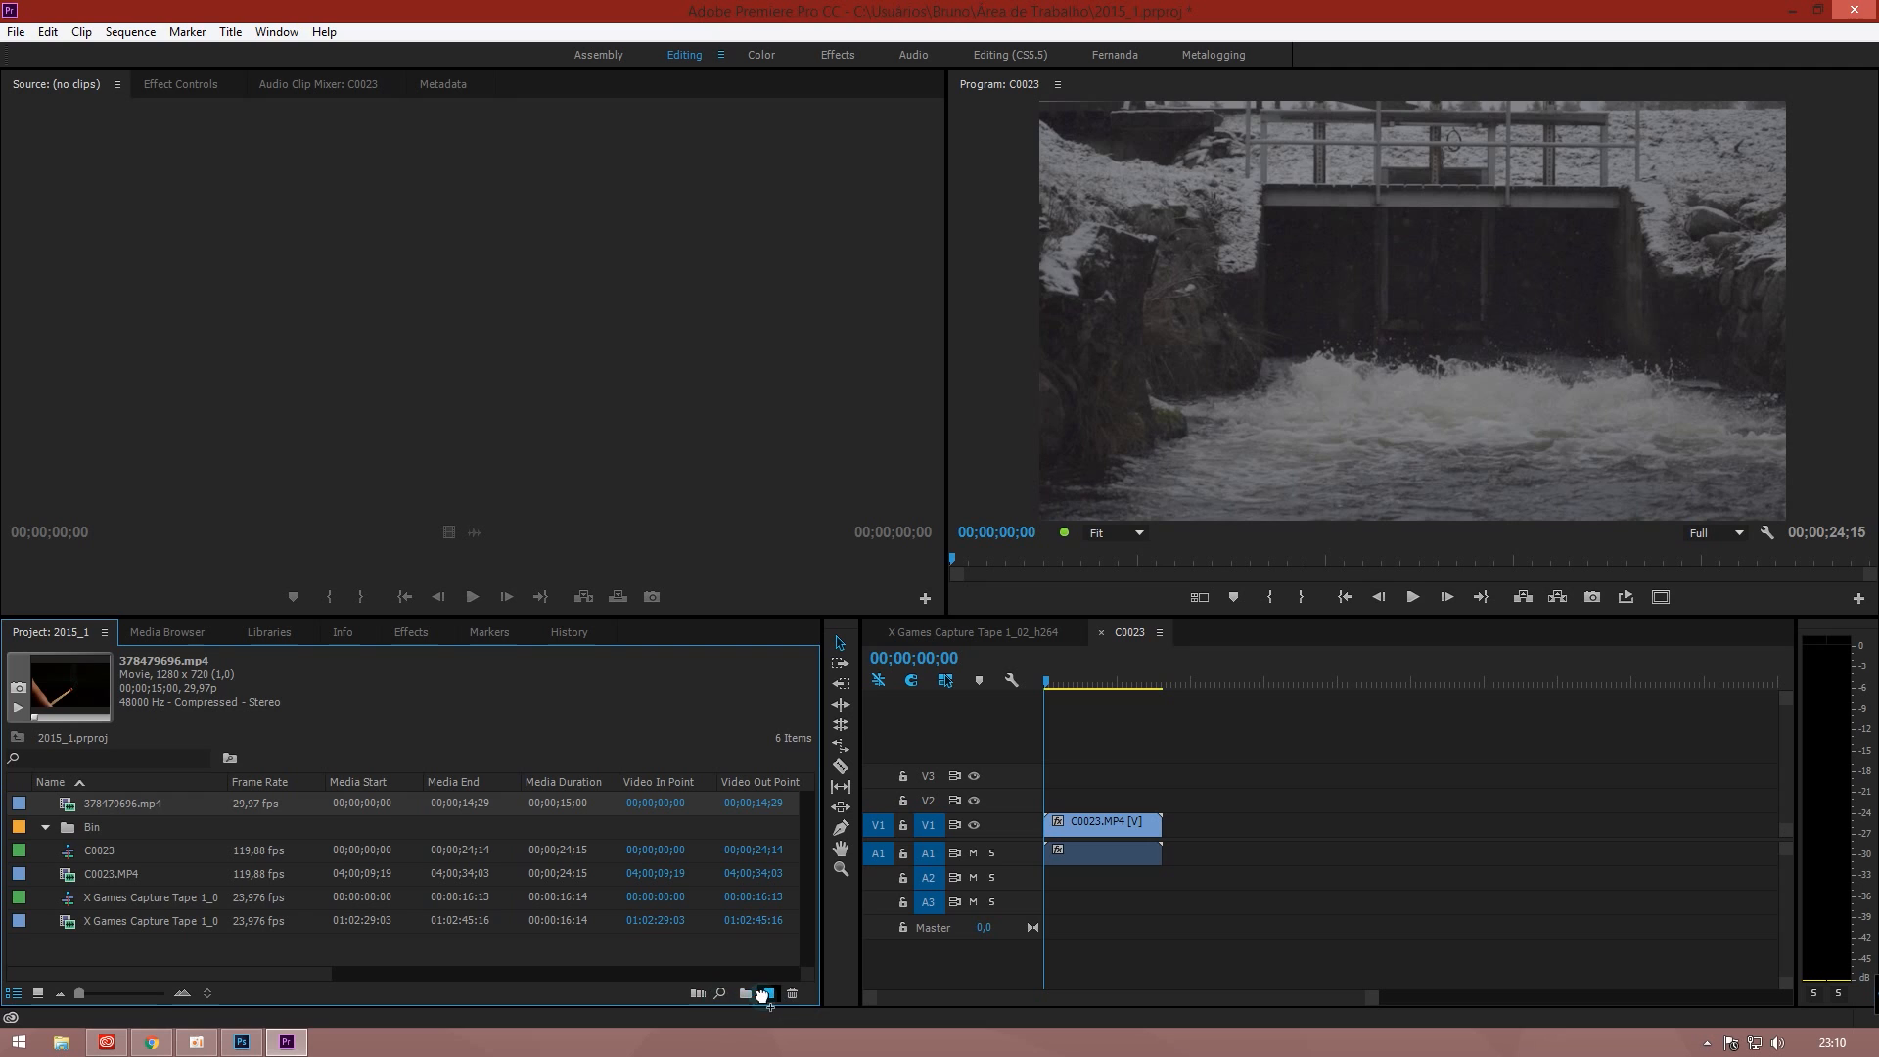
left_click_drag(763, 994, 764, 993)
left_click(75, 853)
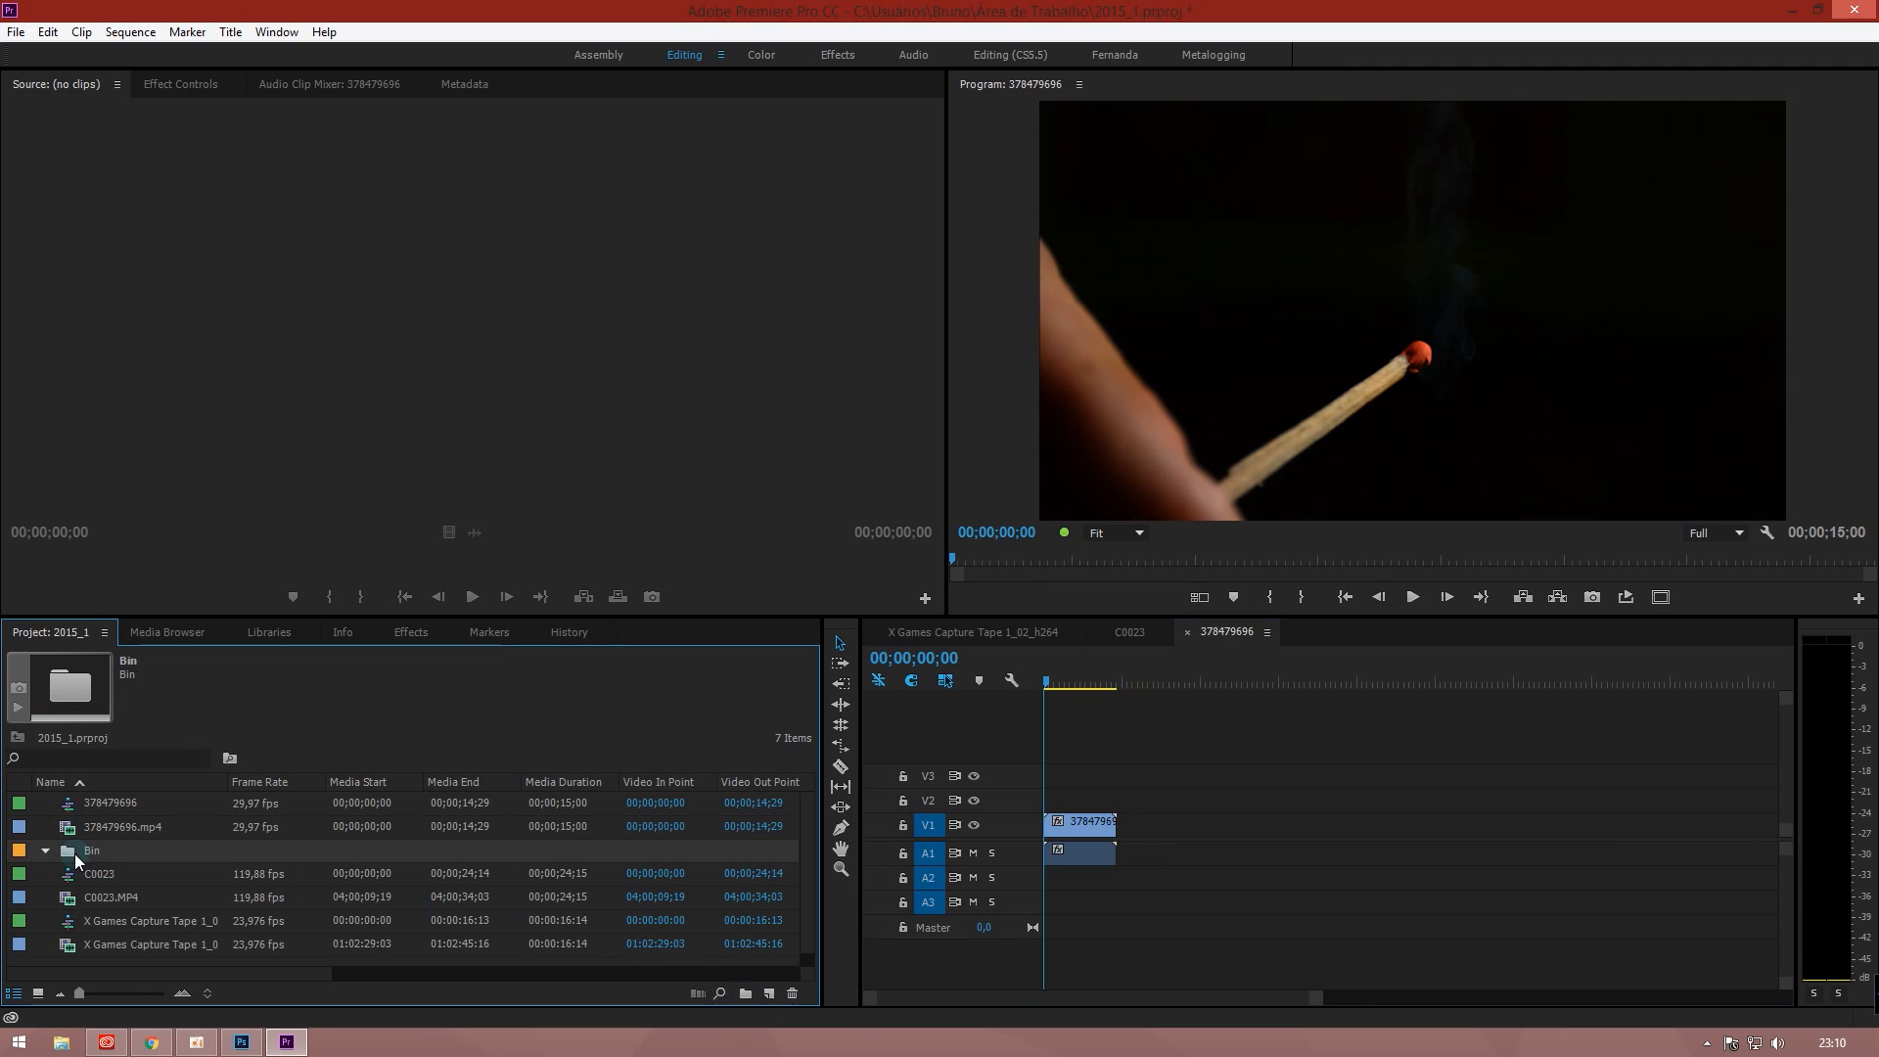
key("Delete")
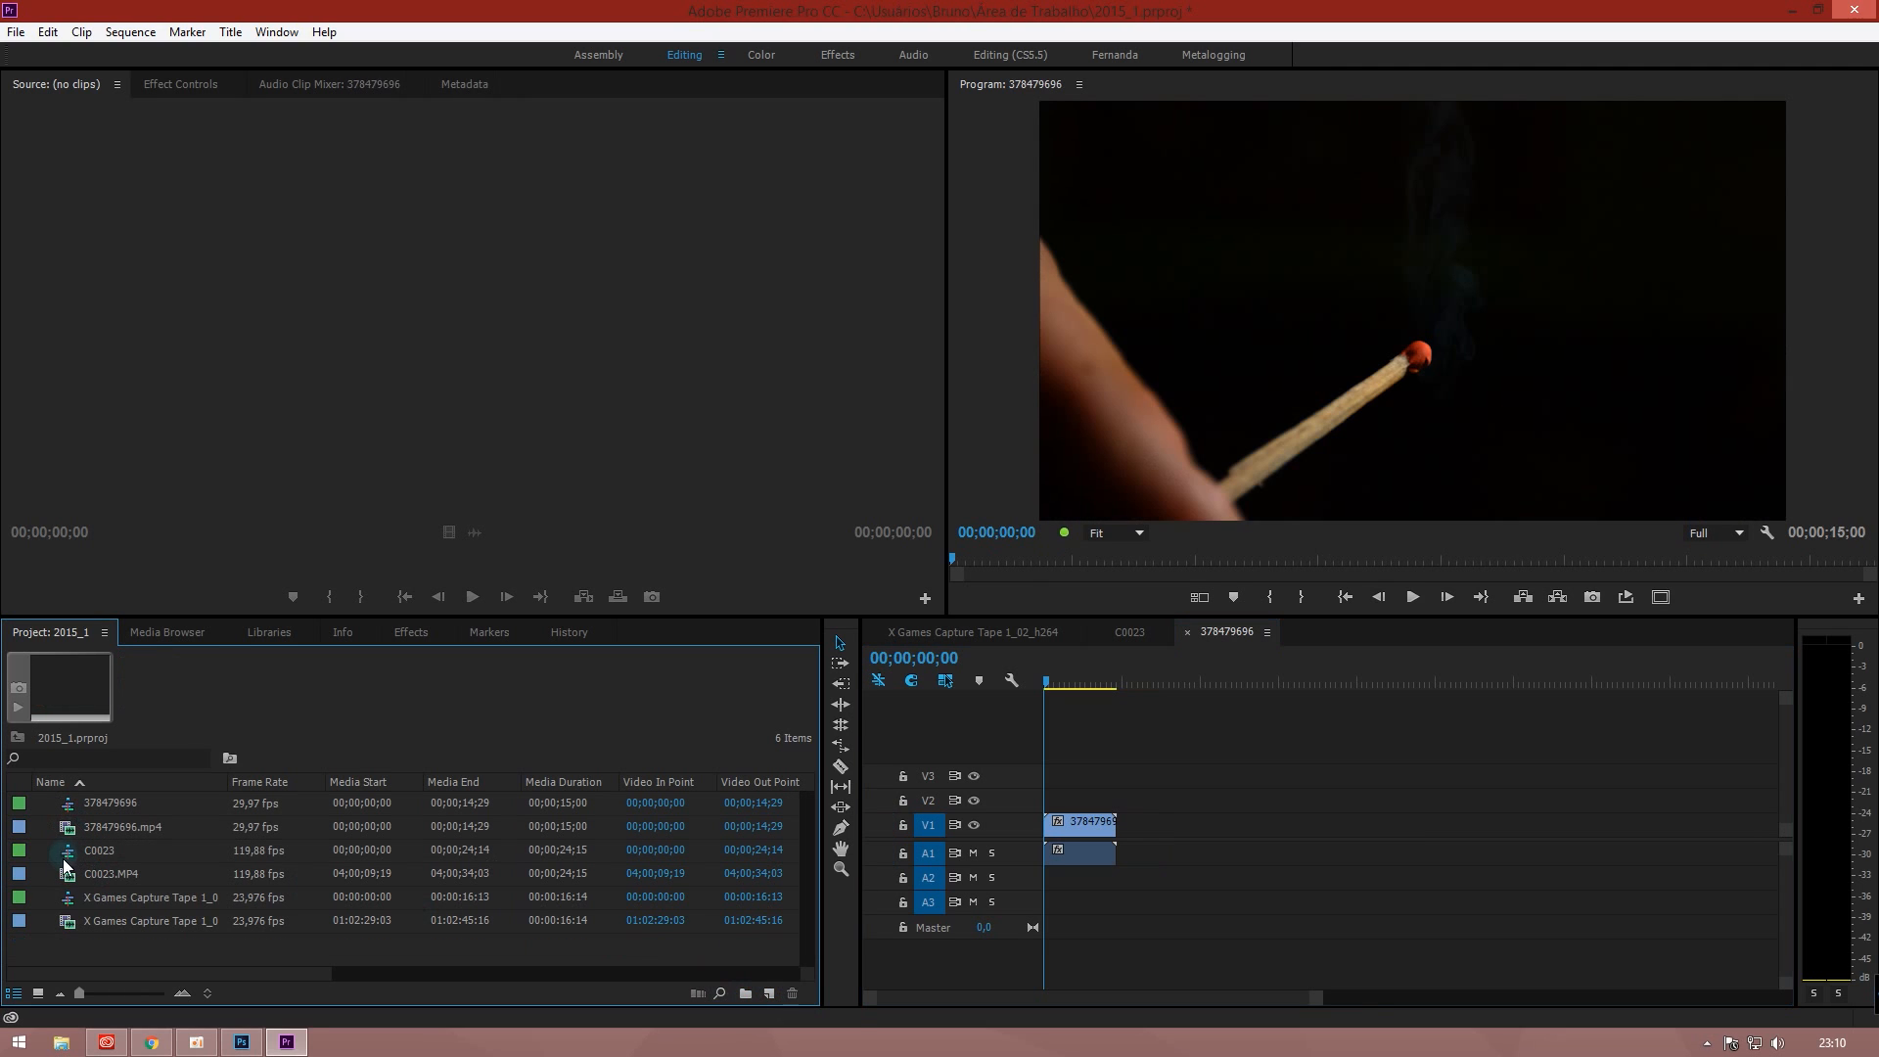
Inspect the frame rates of the X Games Capture Tape, C0023.MP4 and 378479696.mp4 source clips in the Project panel
left_click(70, 922)
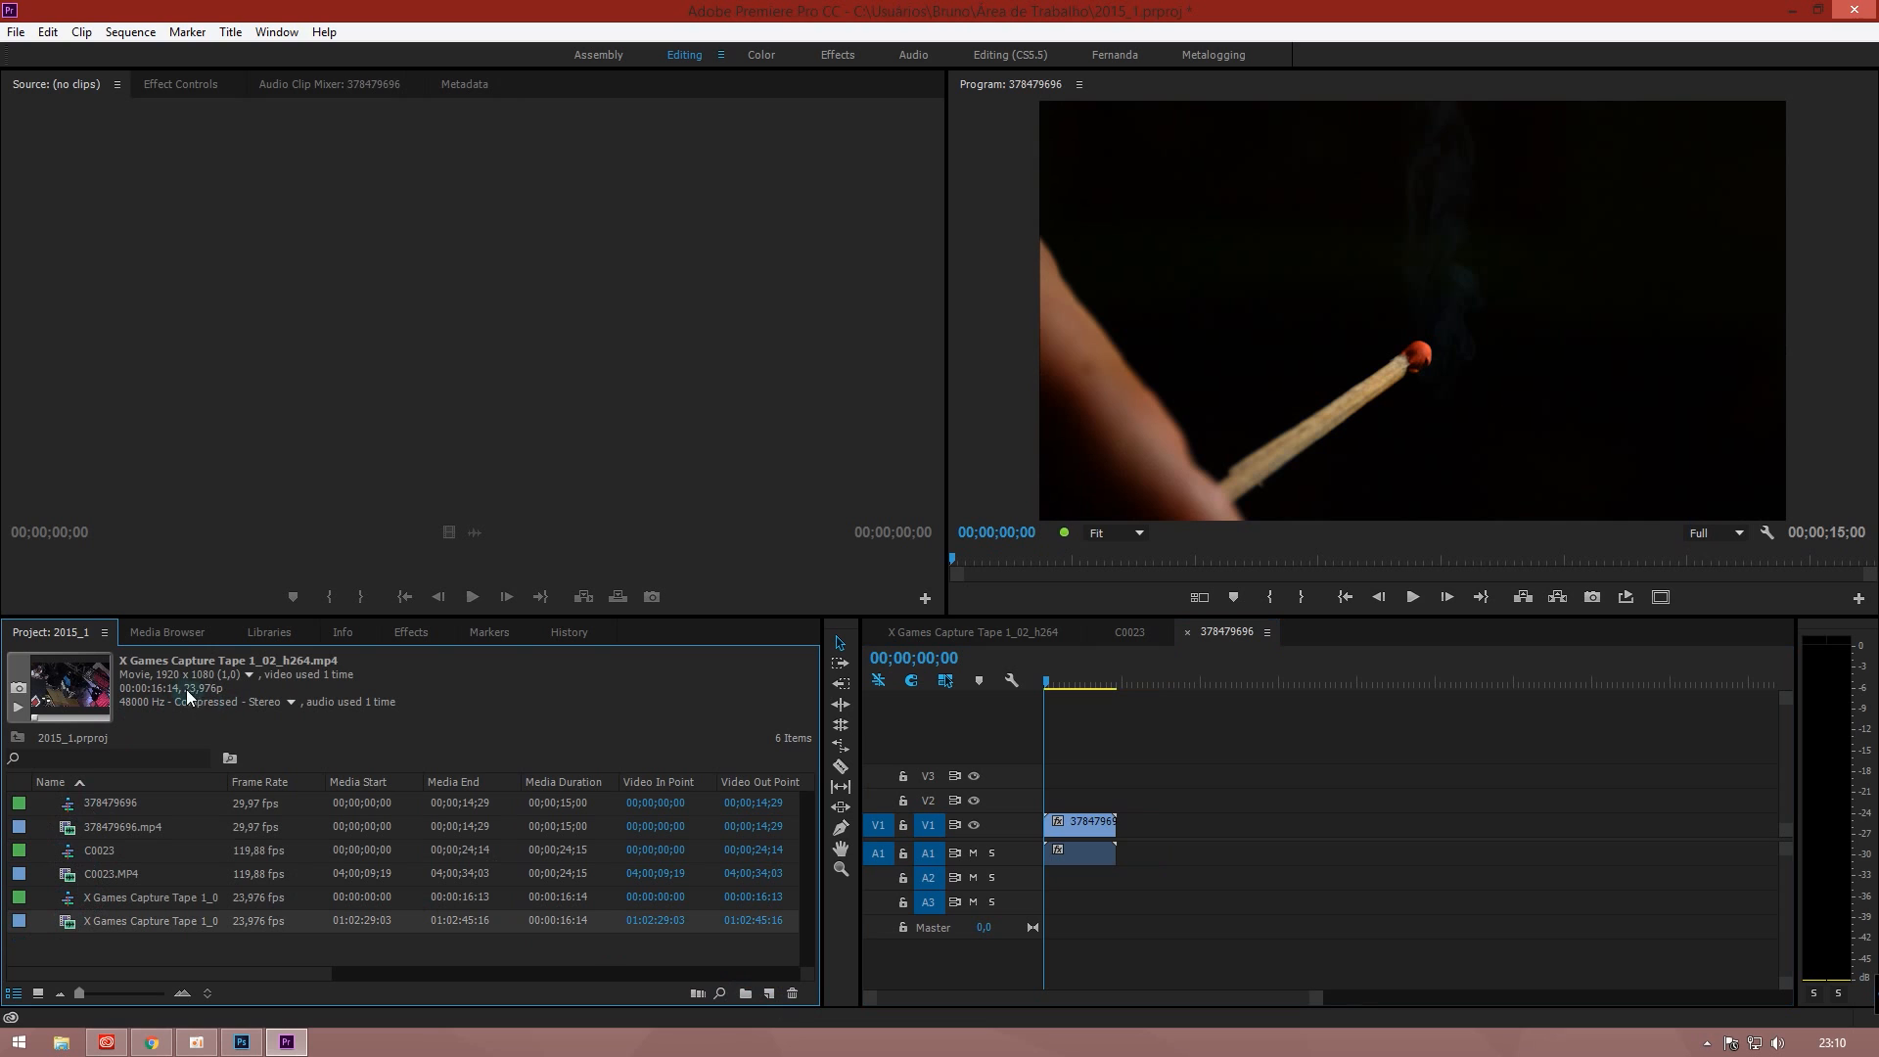
left_click(74, 874)
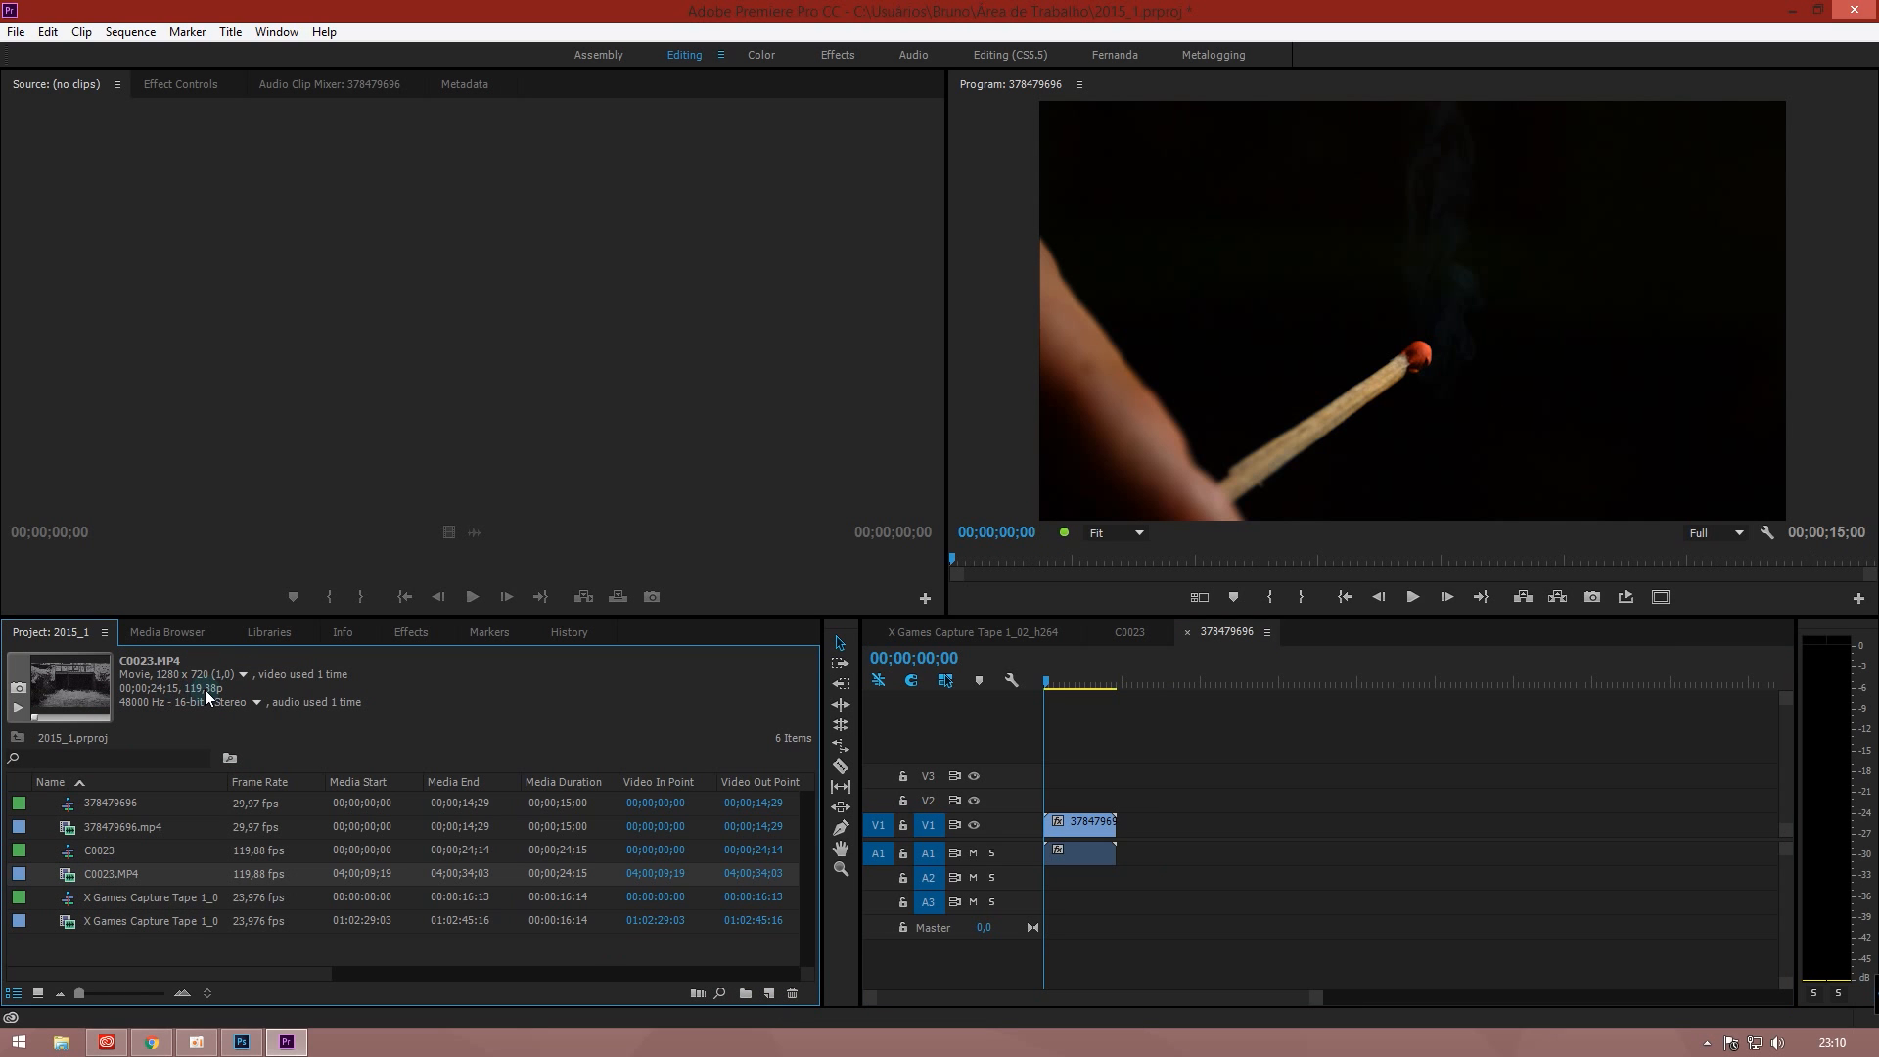
left_click(54, 827)
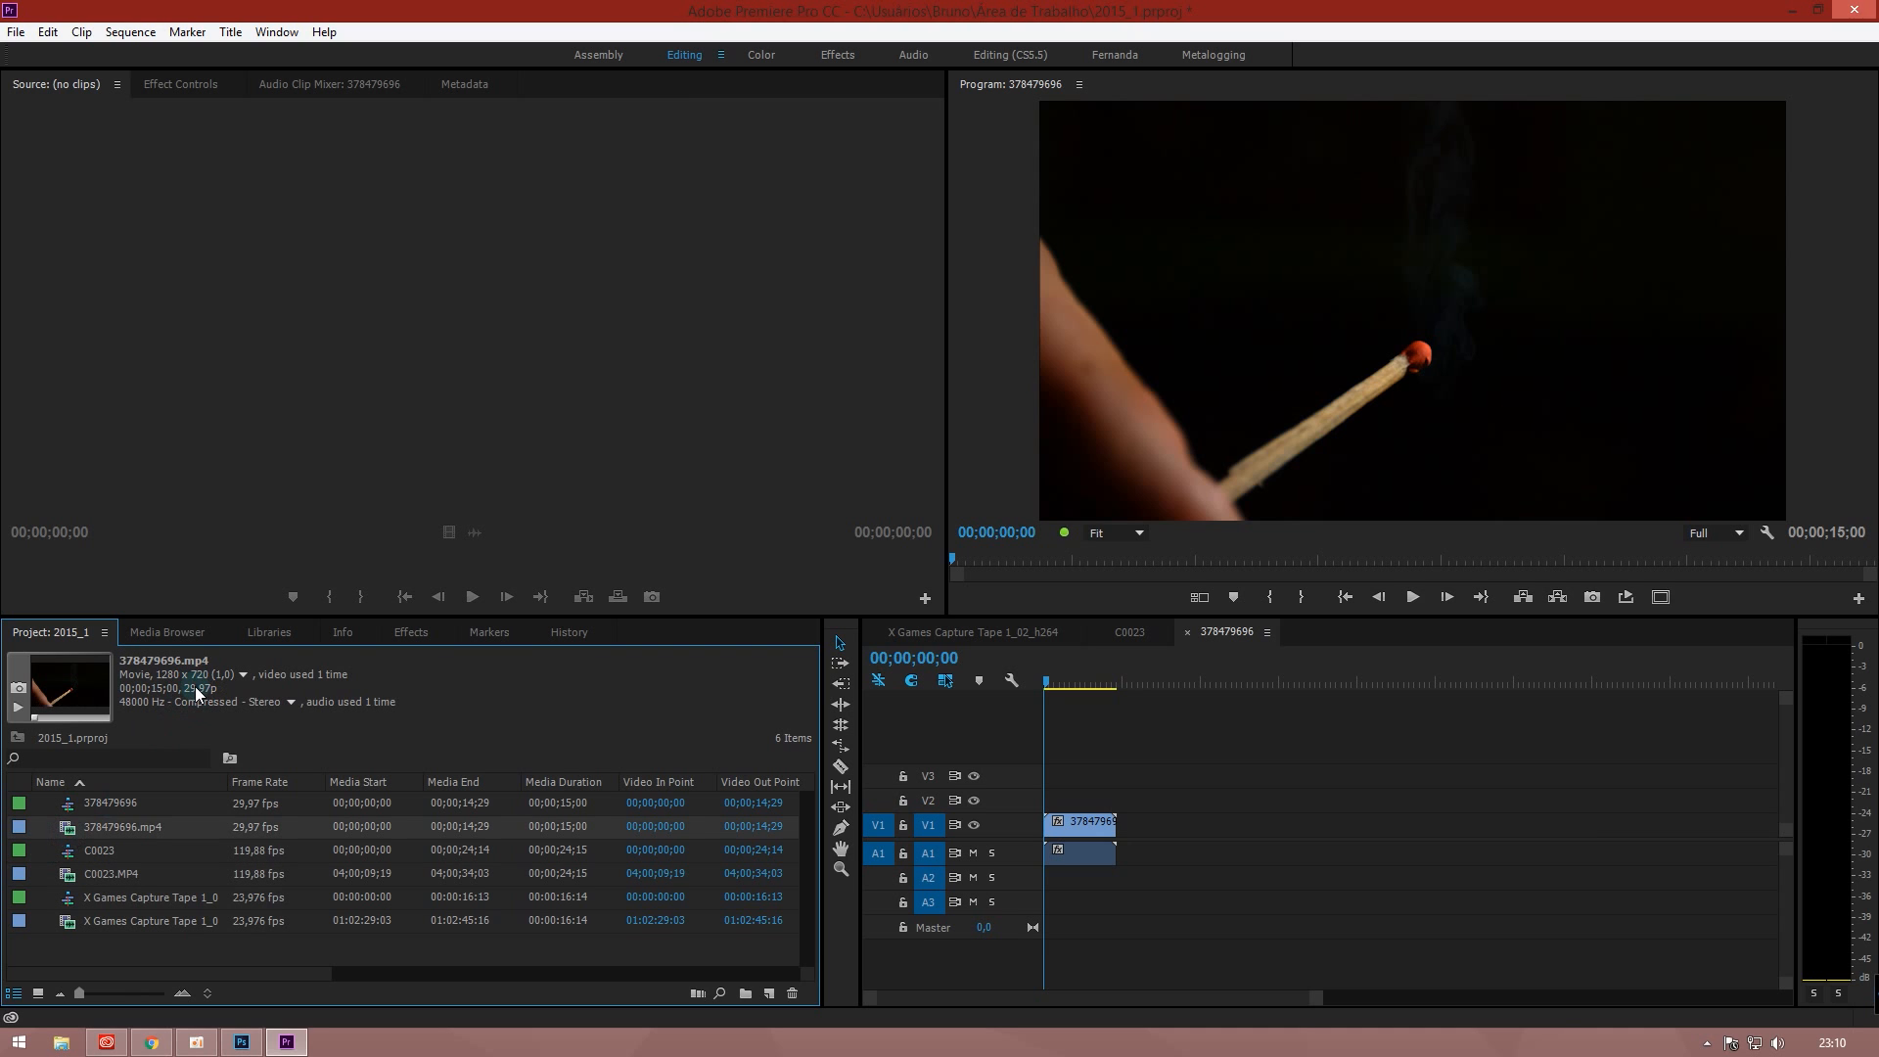
Open the 378479696 sequence and play the match footage, replaying it from near the start
double_click(65, 804)
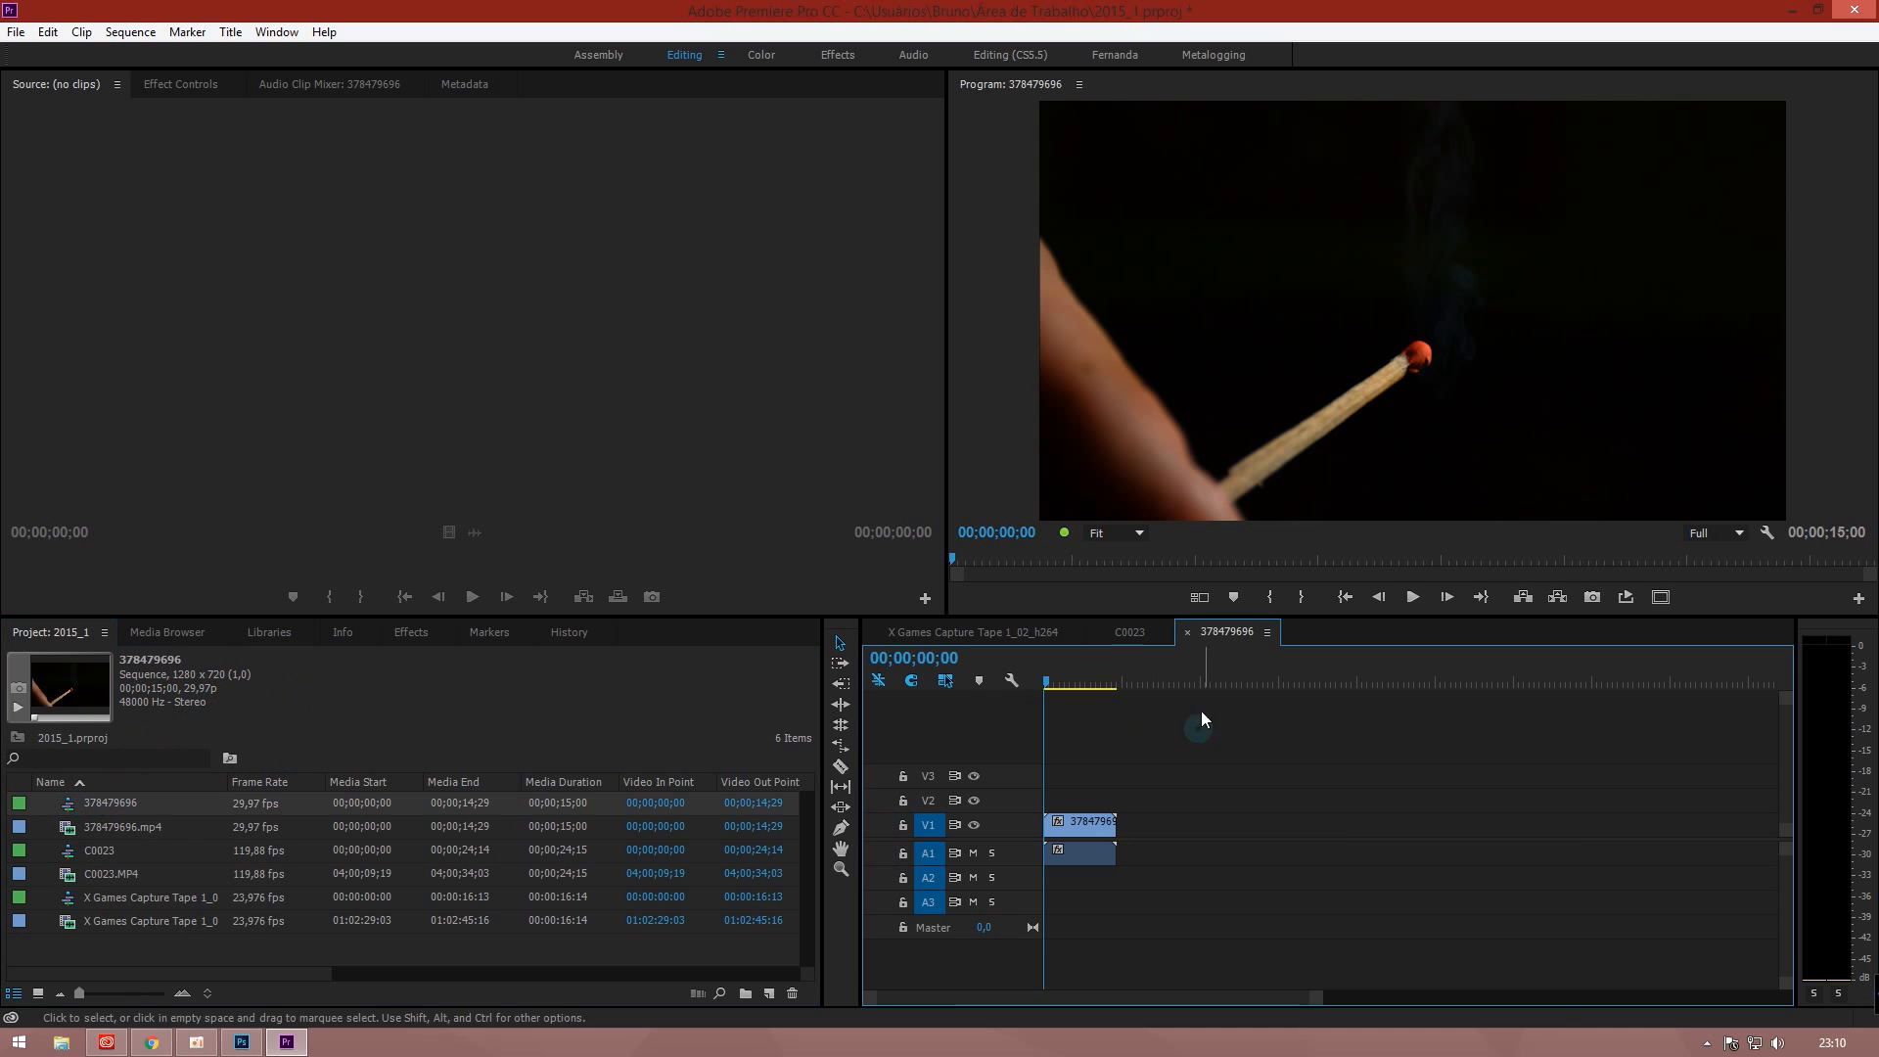
left_click(1054, 678)
key("space")
key("equal")
key("equal")
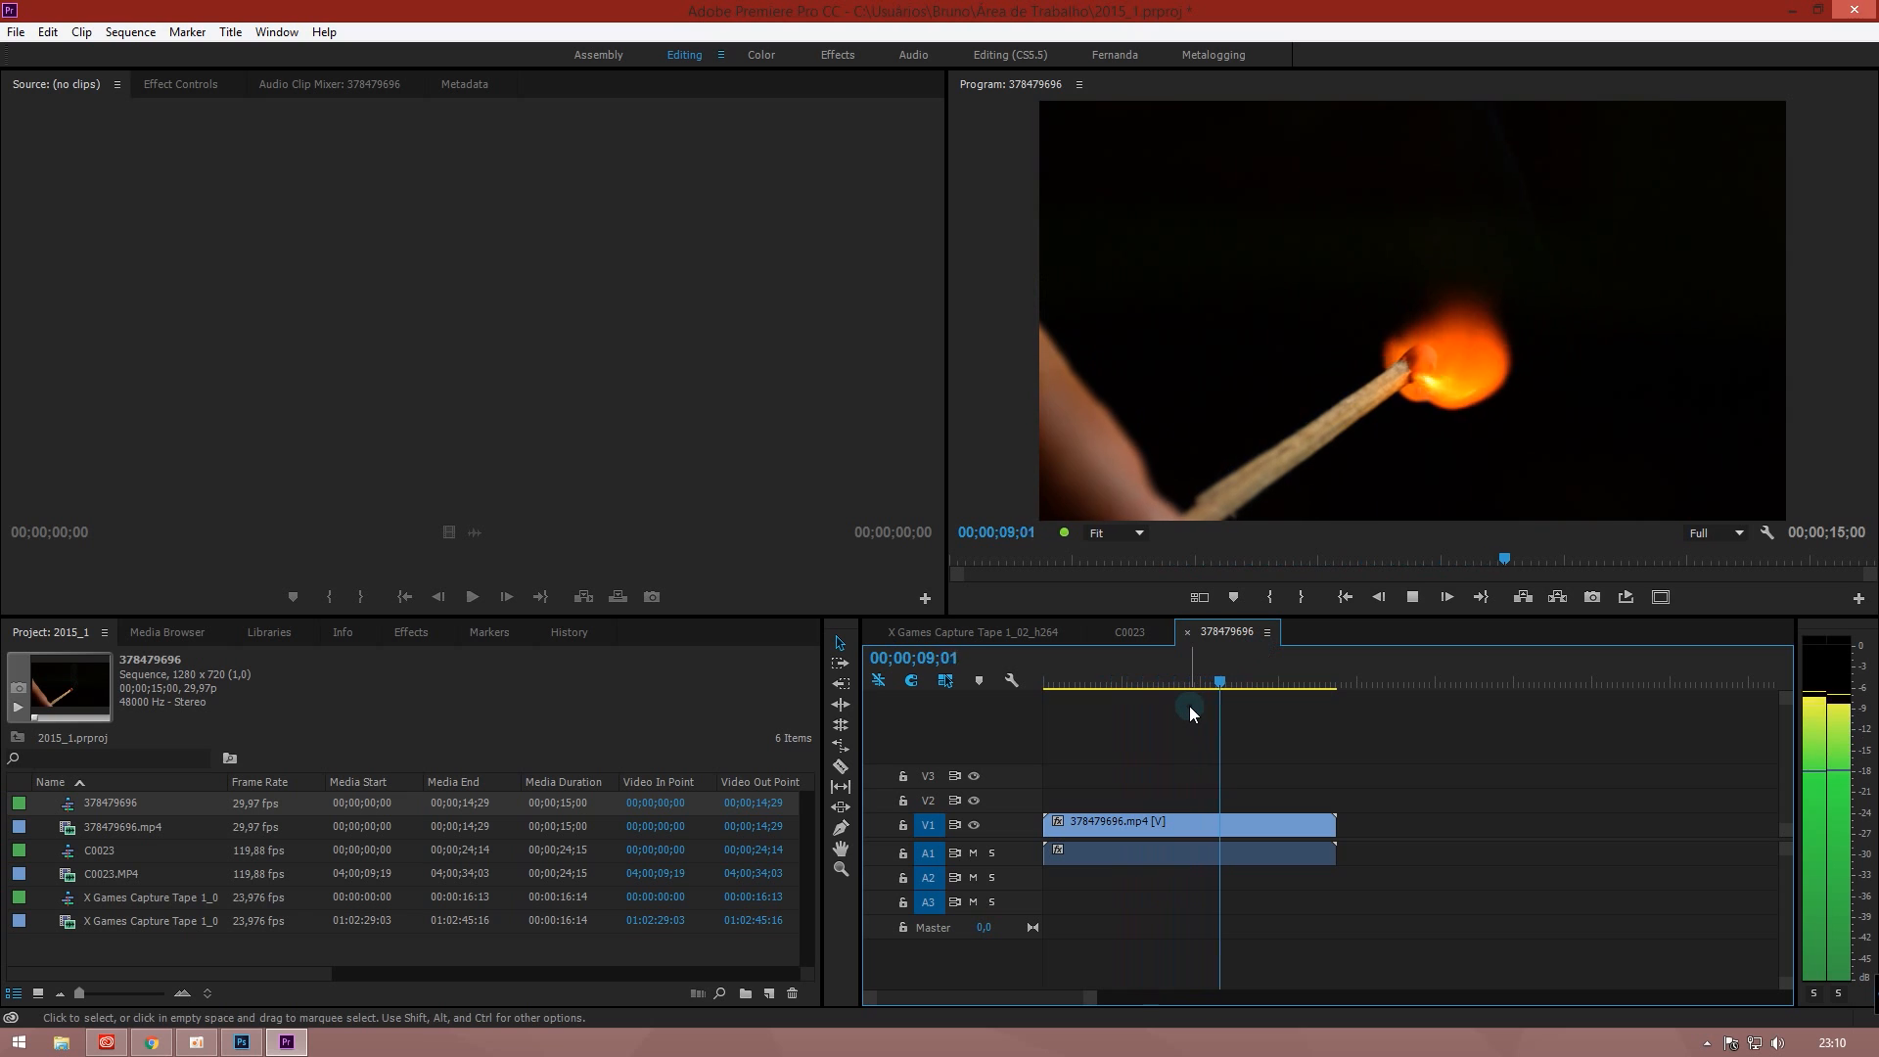
key("space")
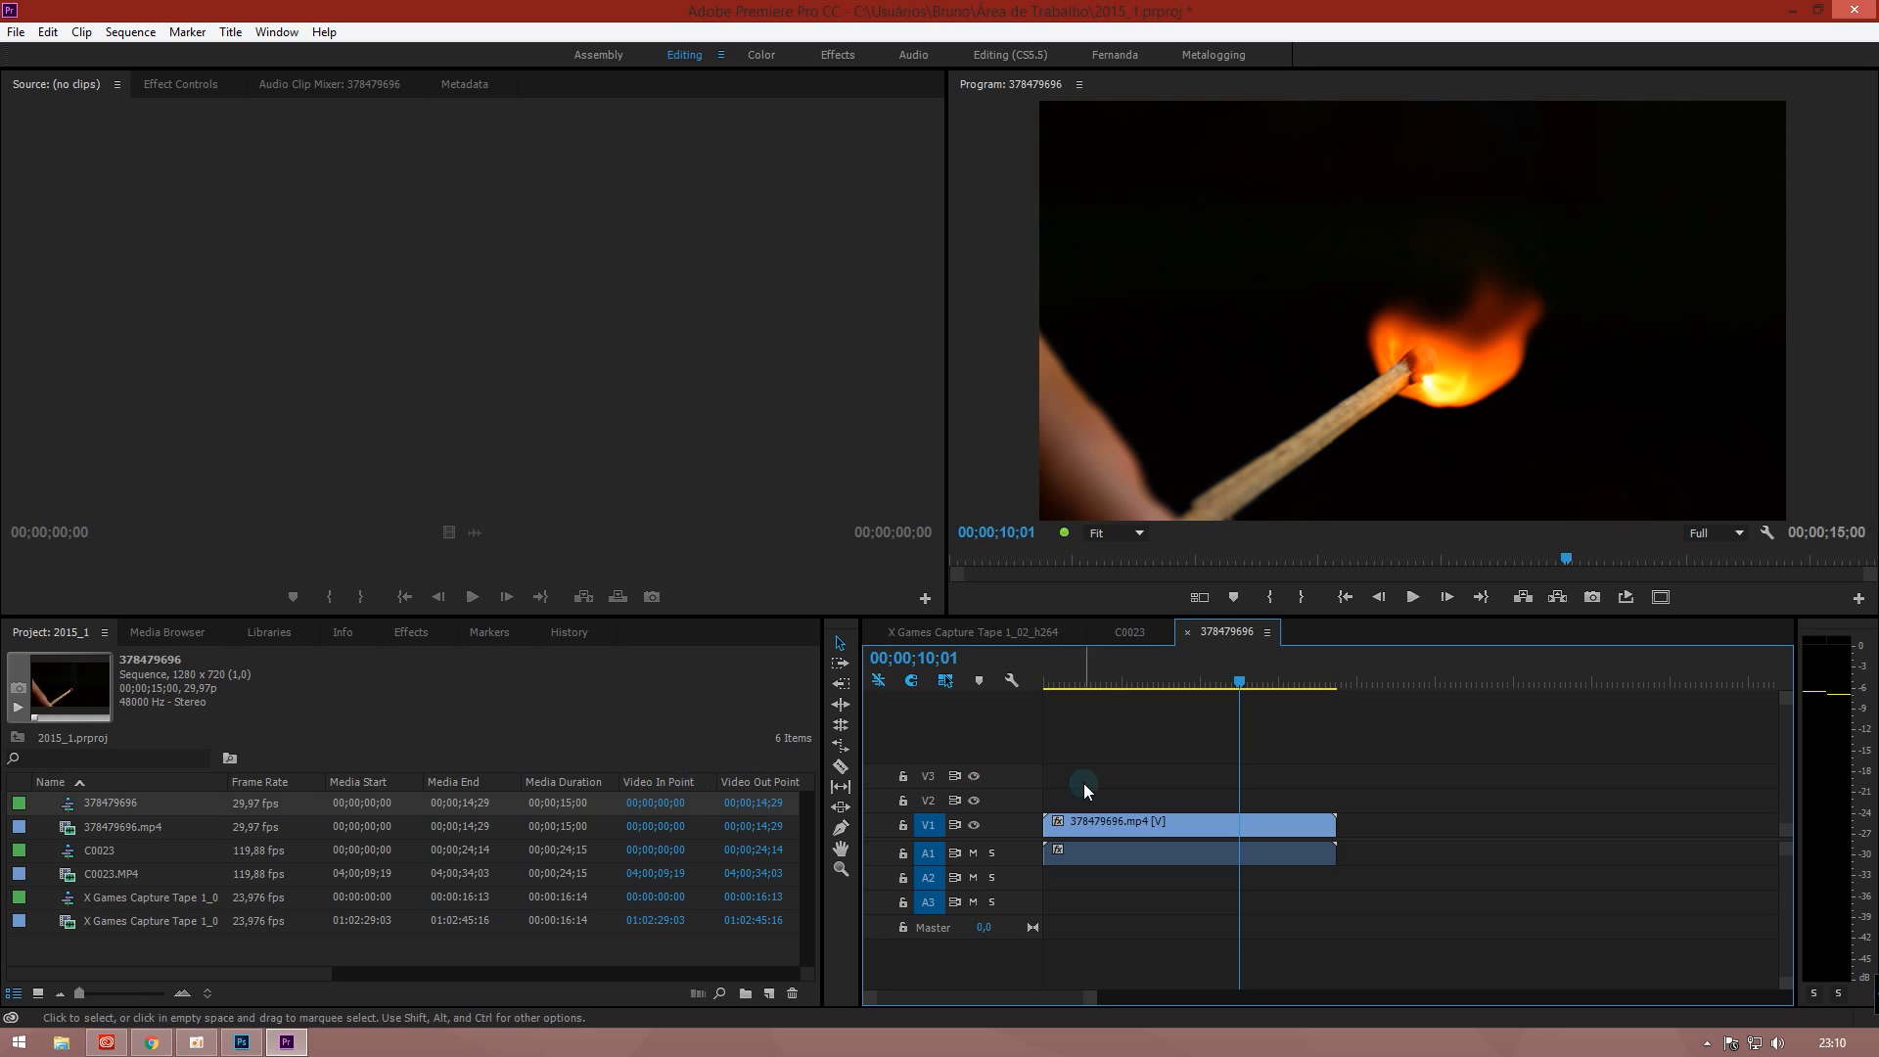
left_click(1094, 685)
key("space")
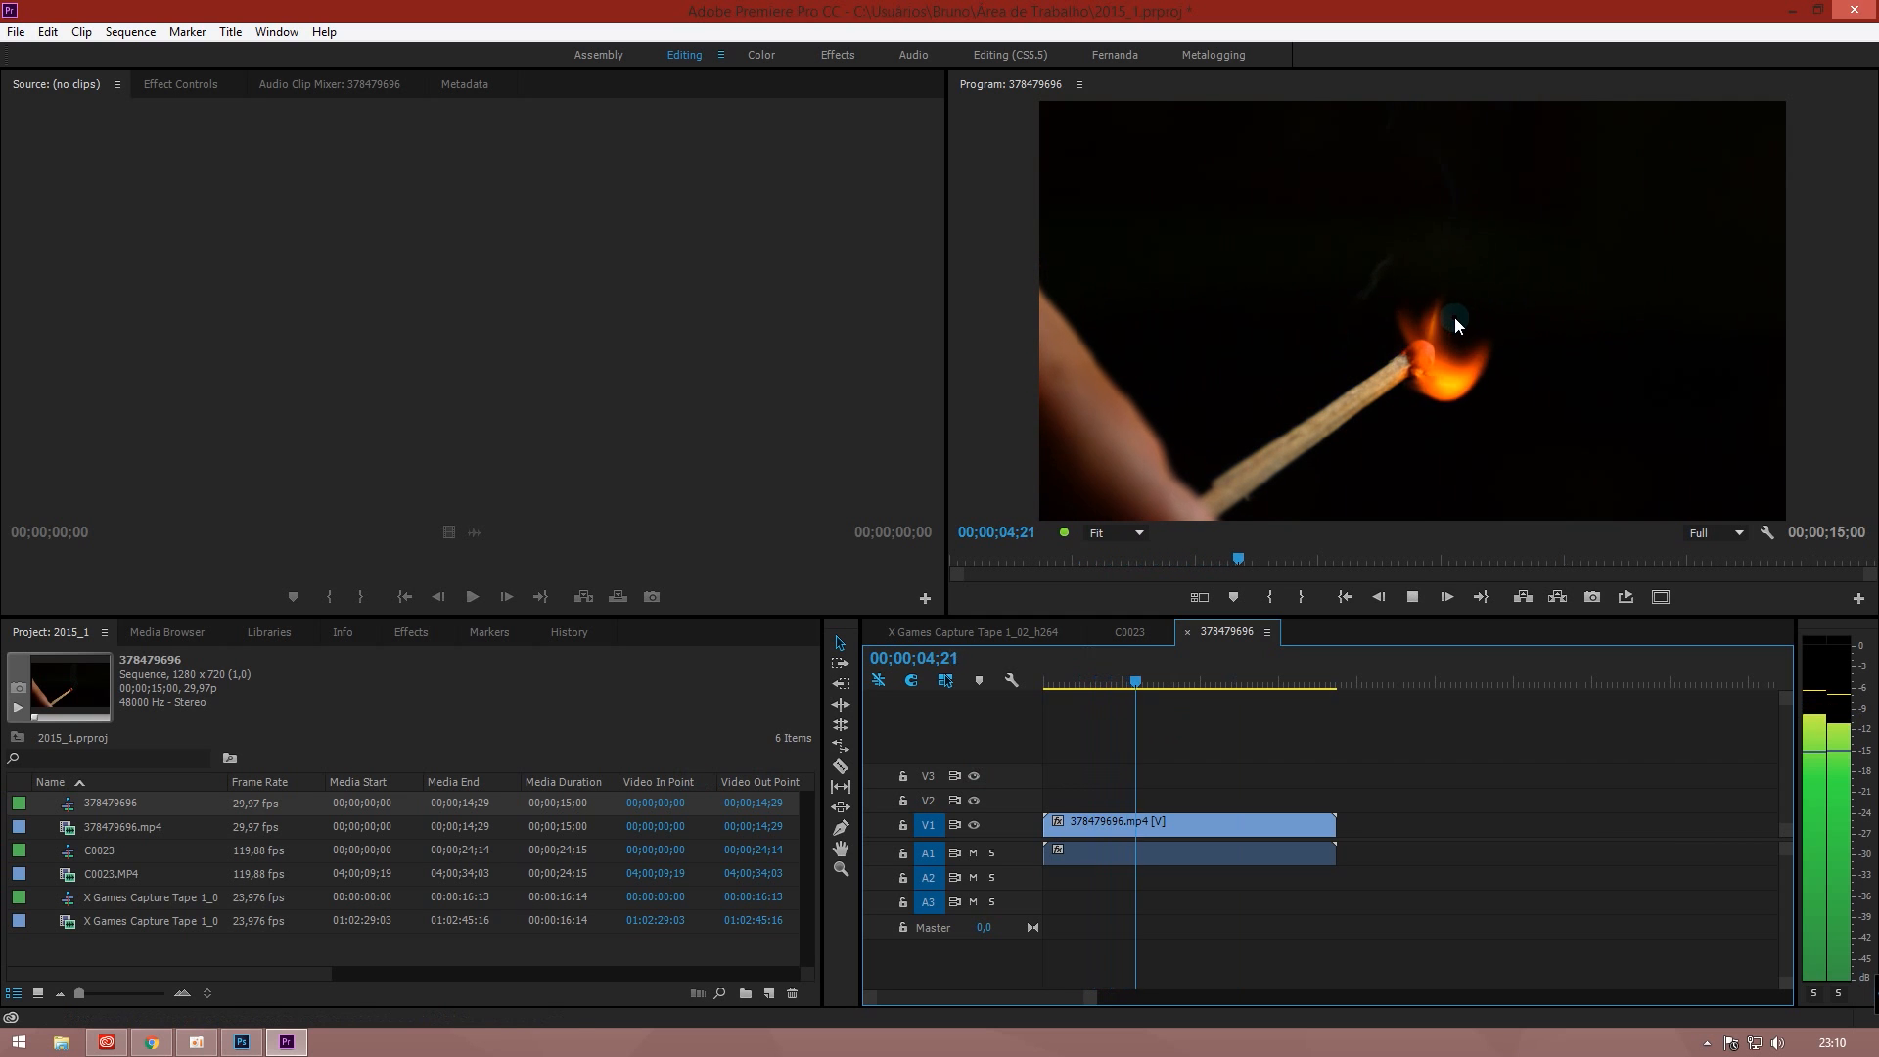
key("space")
Open the speed and duration settings of the 378479696.mp4 clip and review its time interpolation options
left_click(1160, 822)
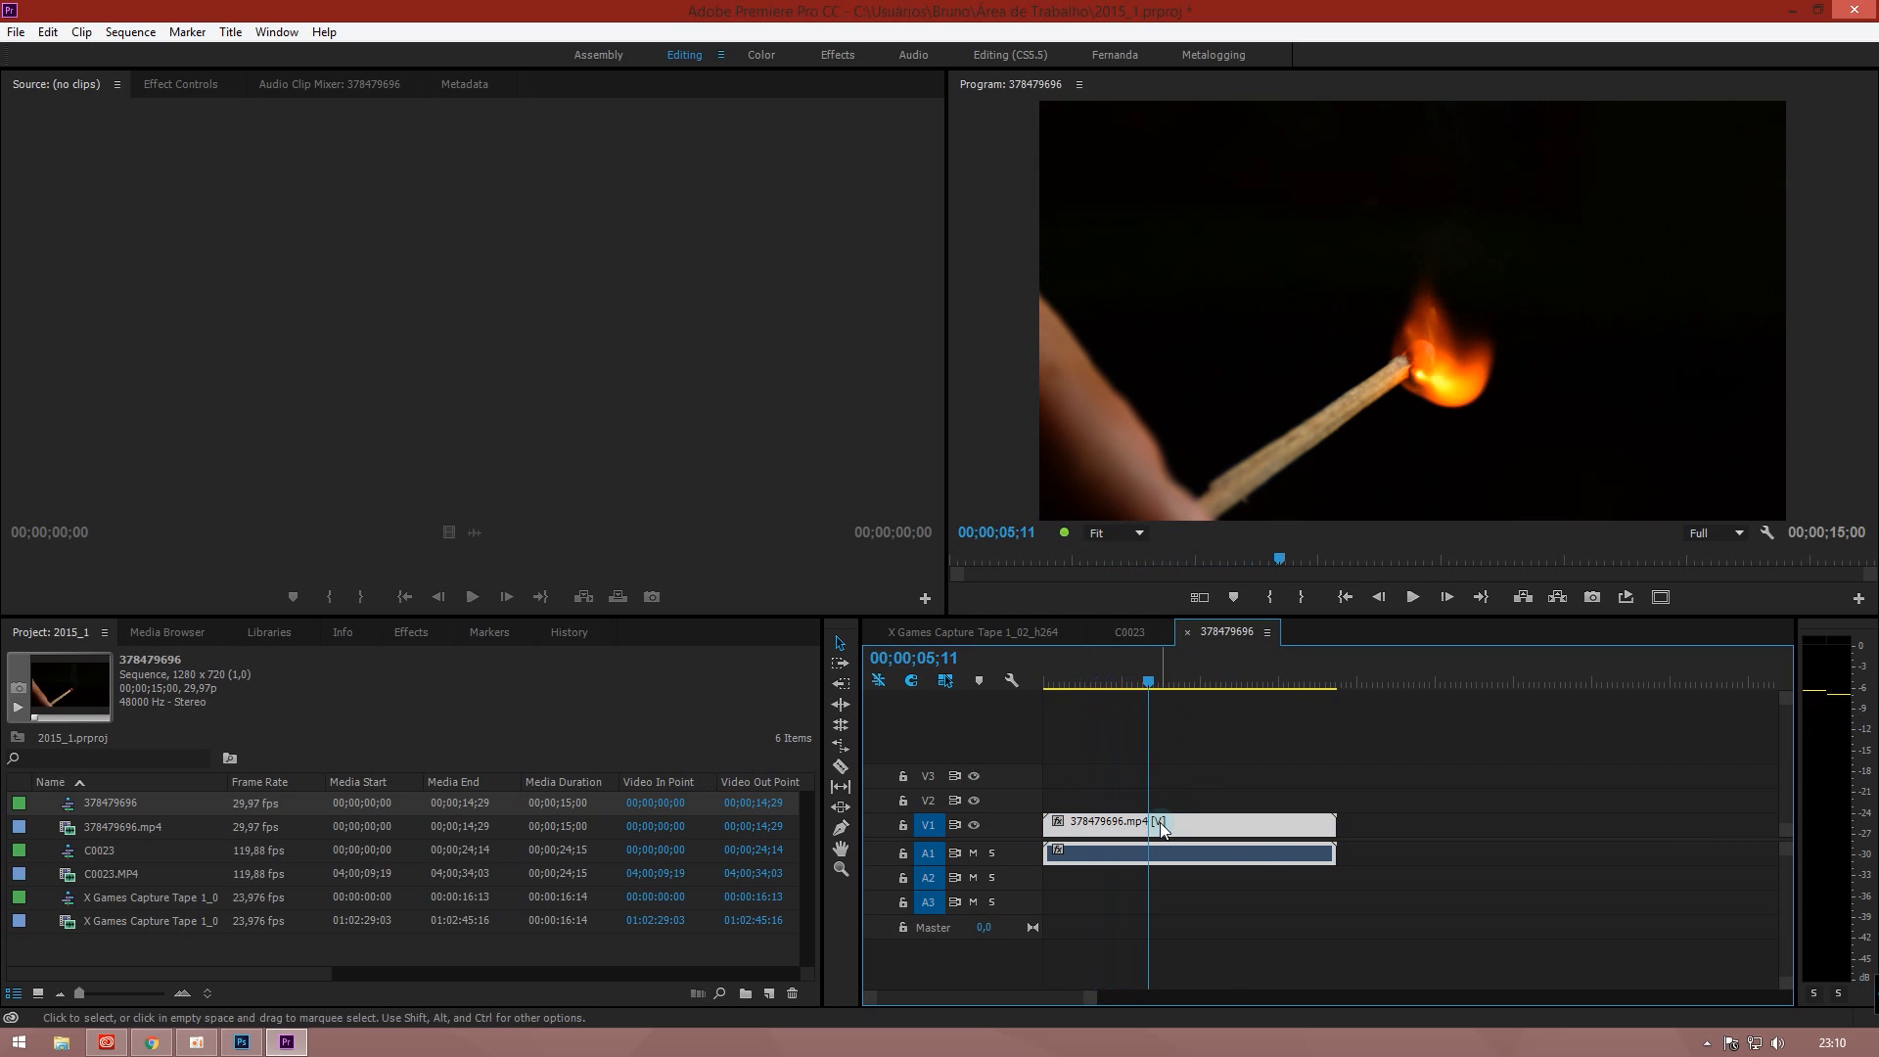
right_click(1160, 824)
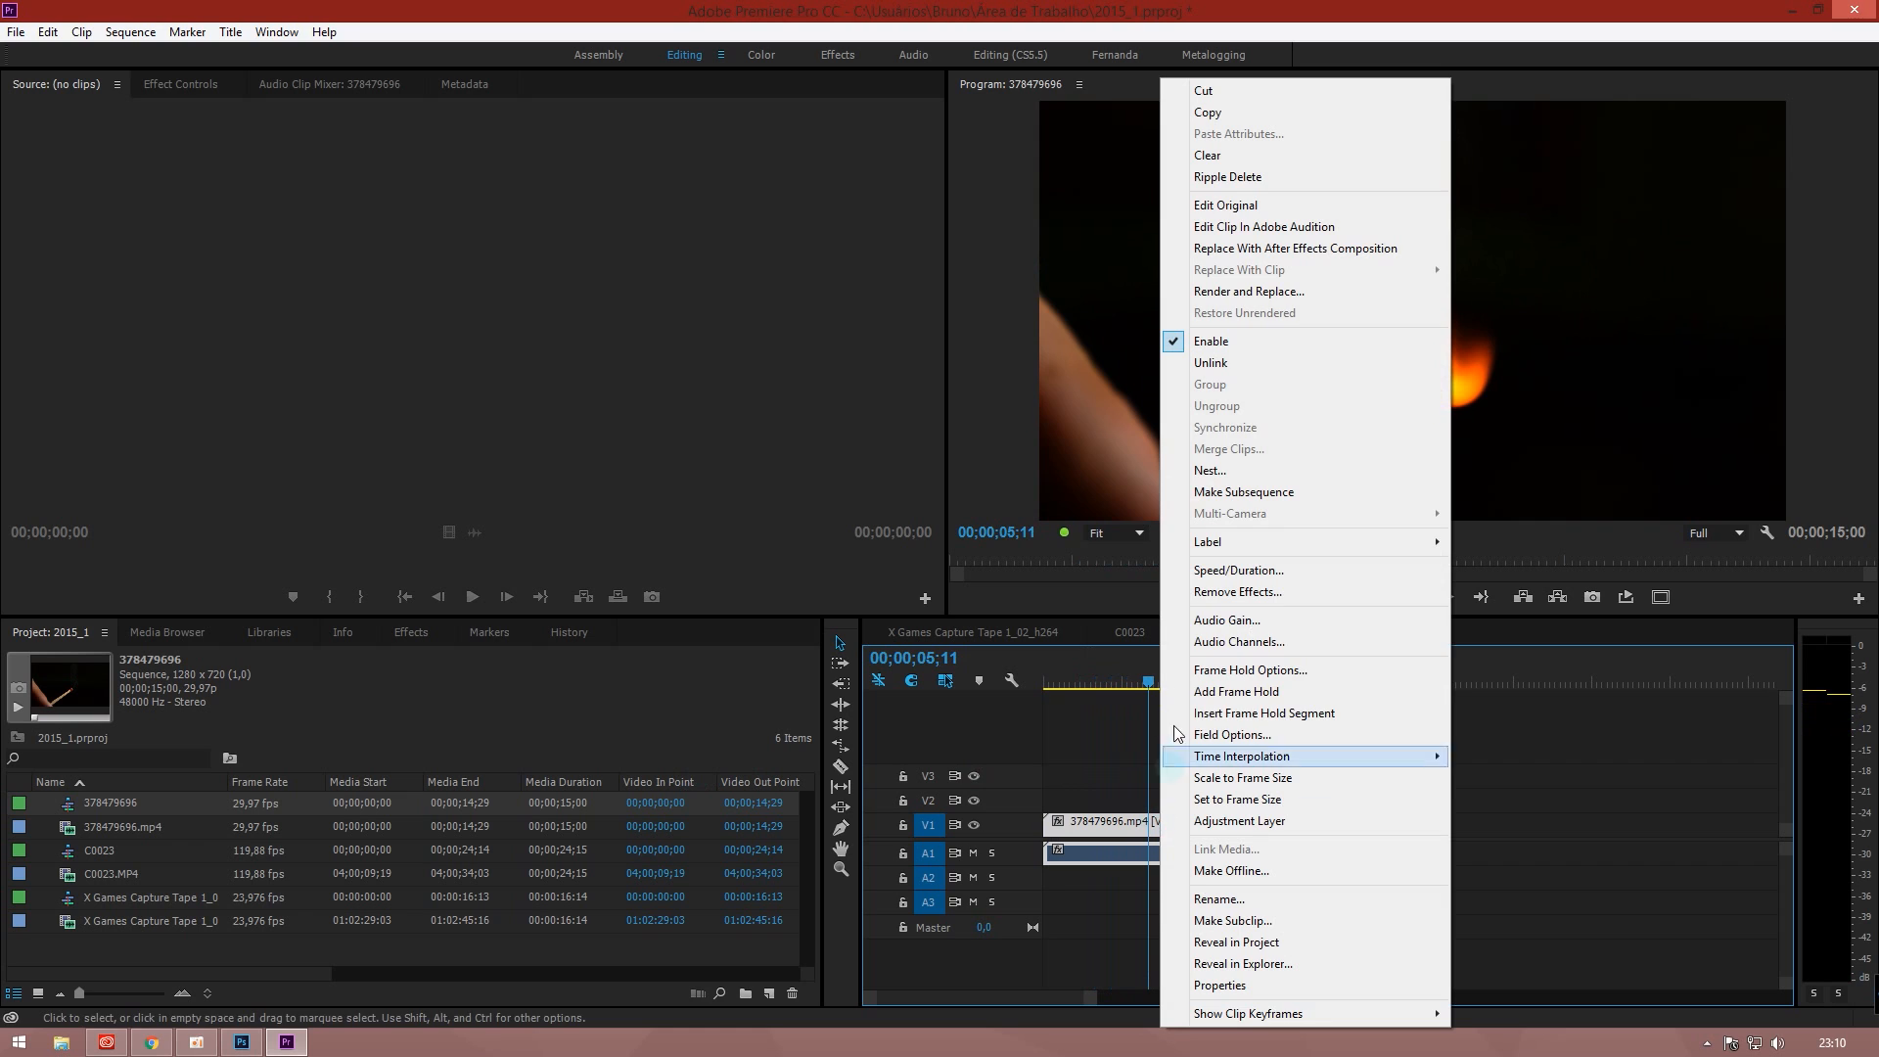
left_click(1214, 570)
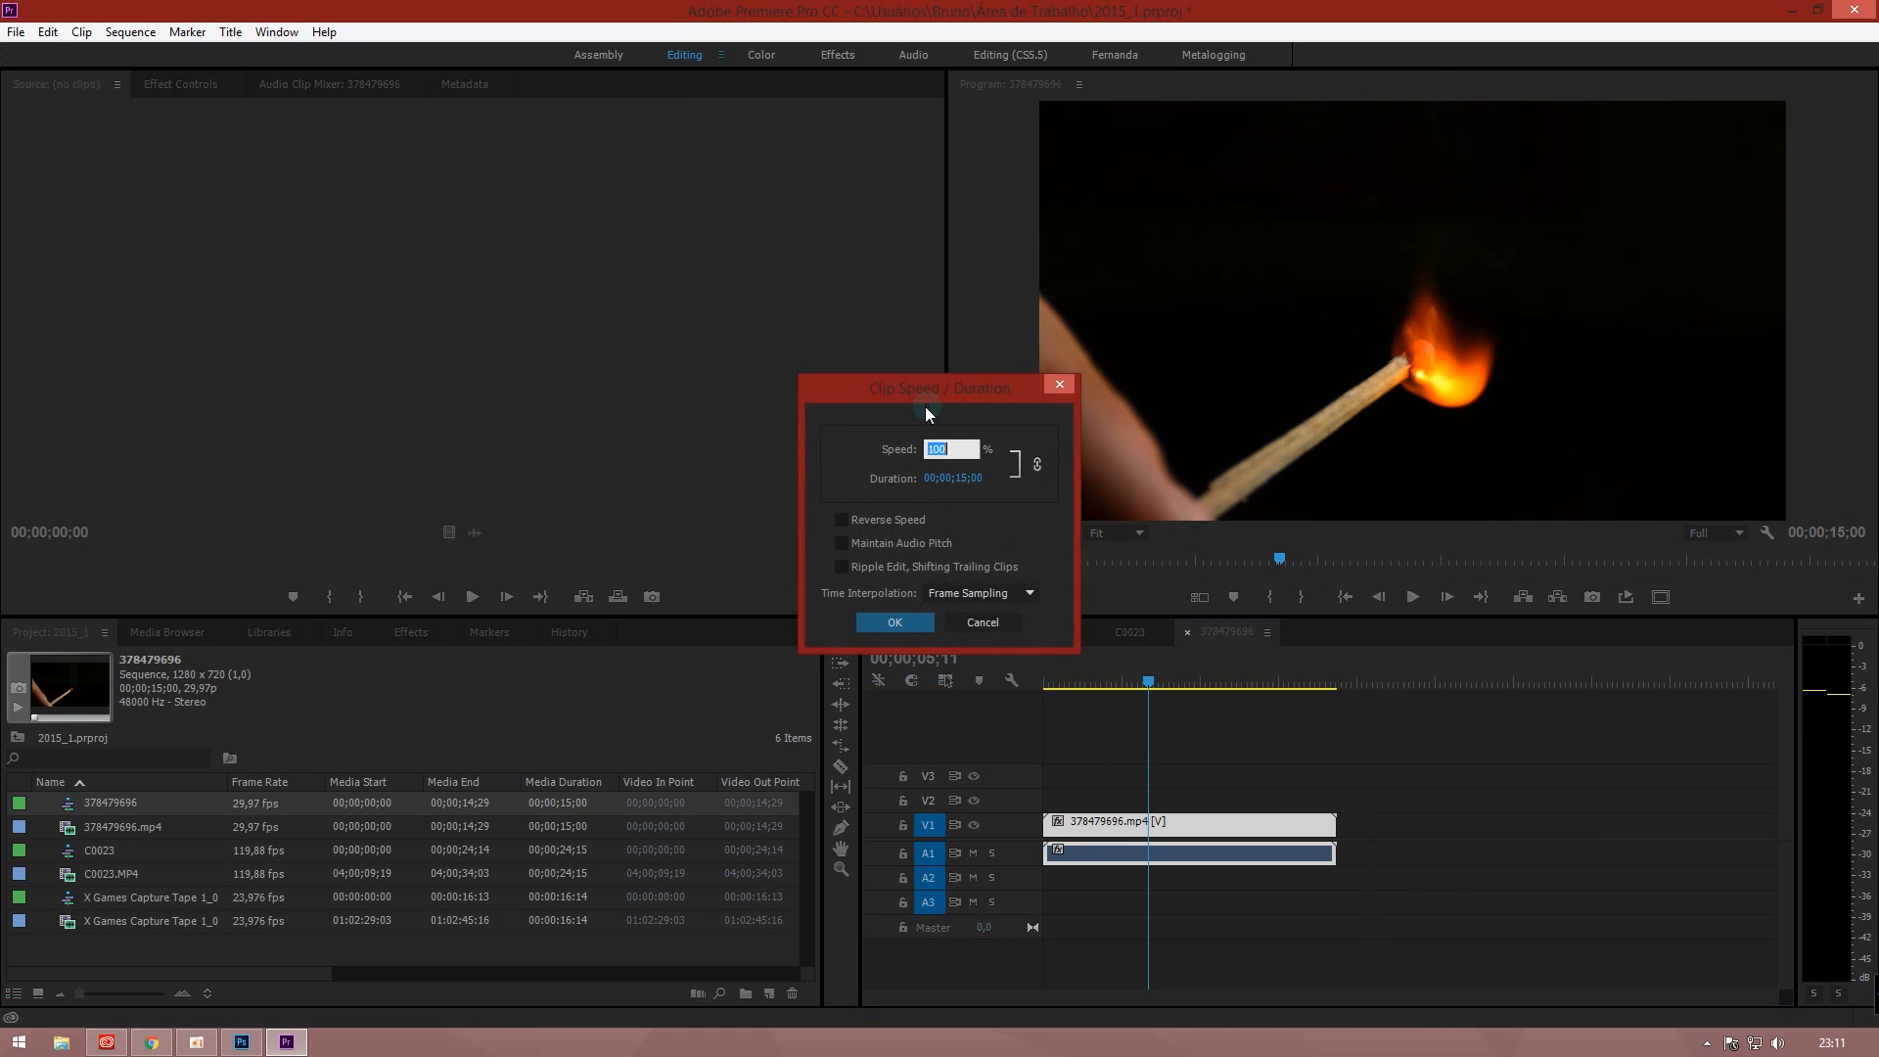
left_click_drag(943, 397, 768, 326)
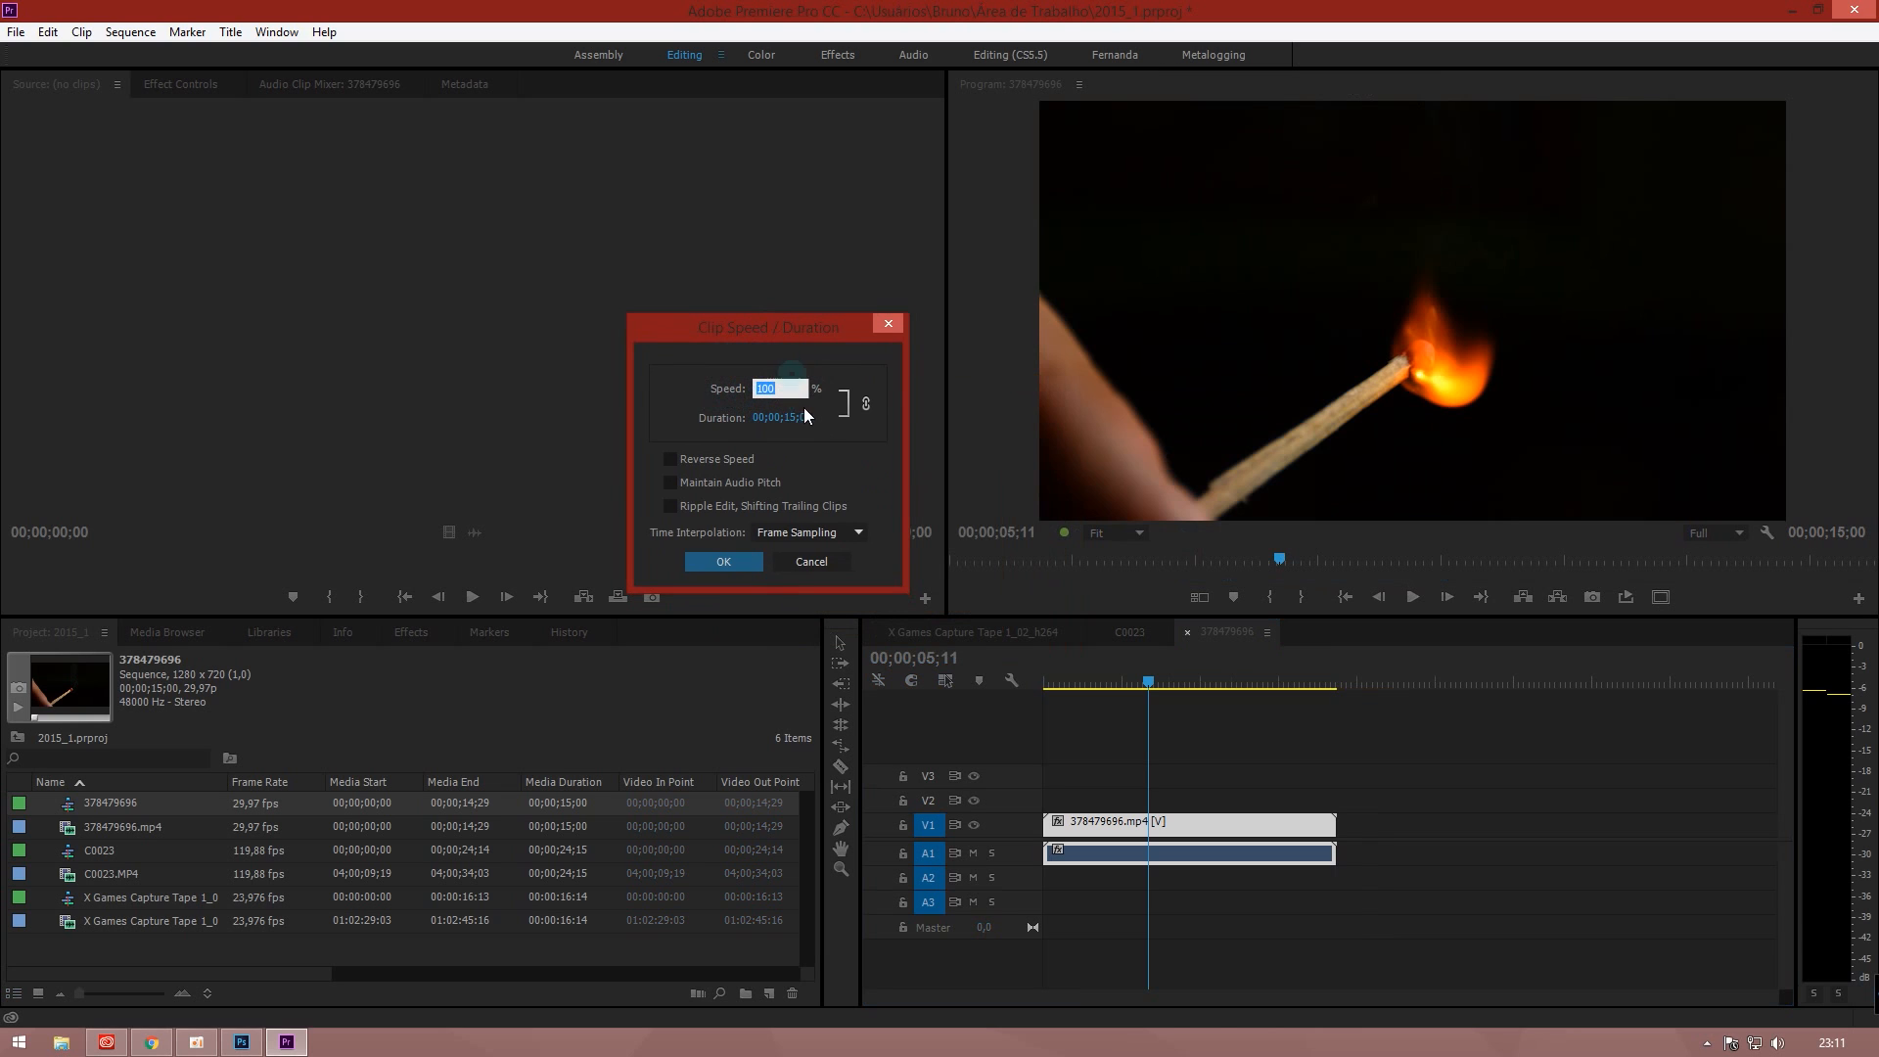
left_click(865, 403)
left_click(798, 531)
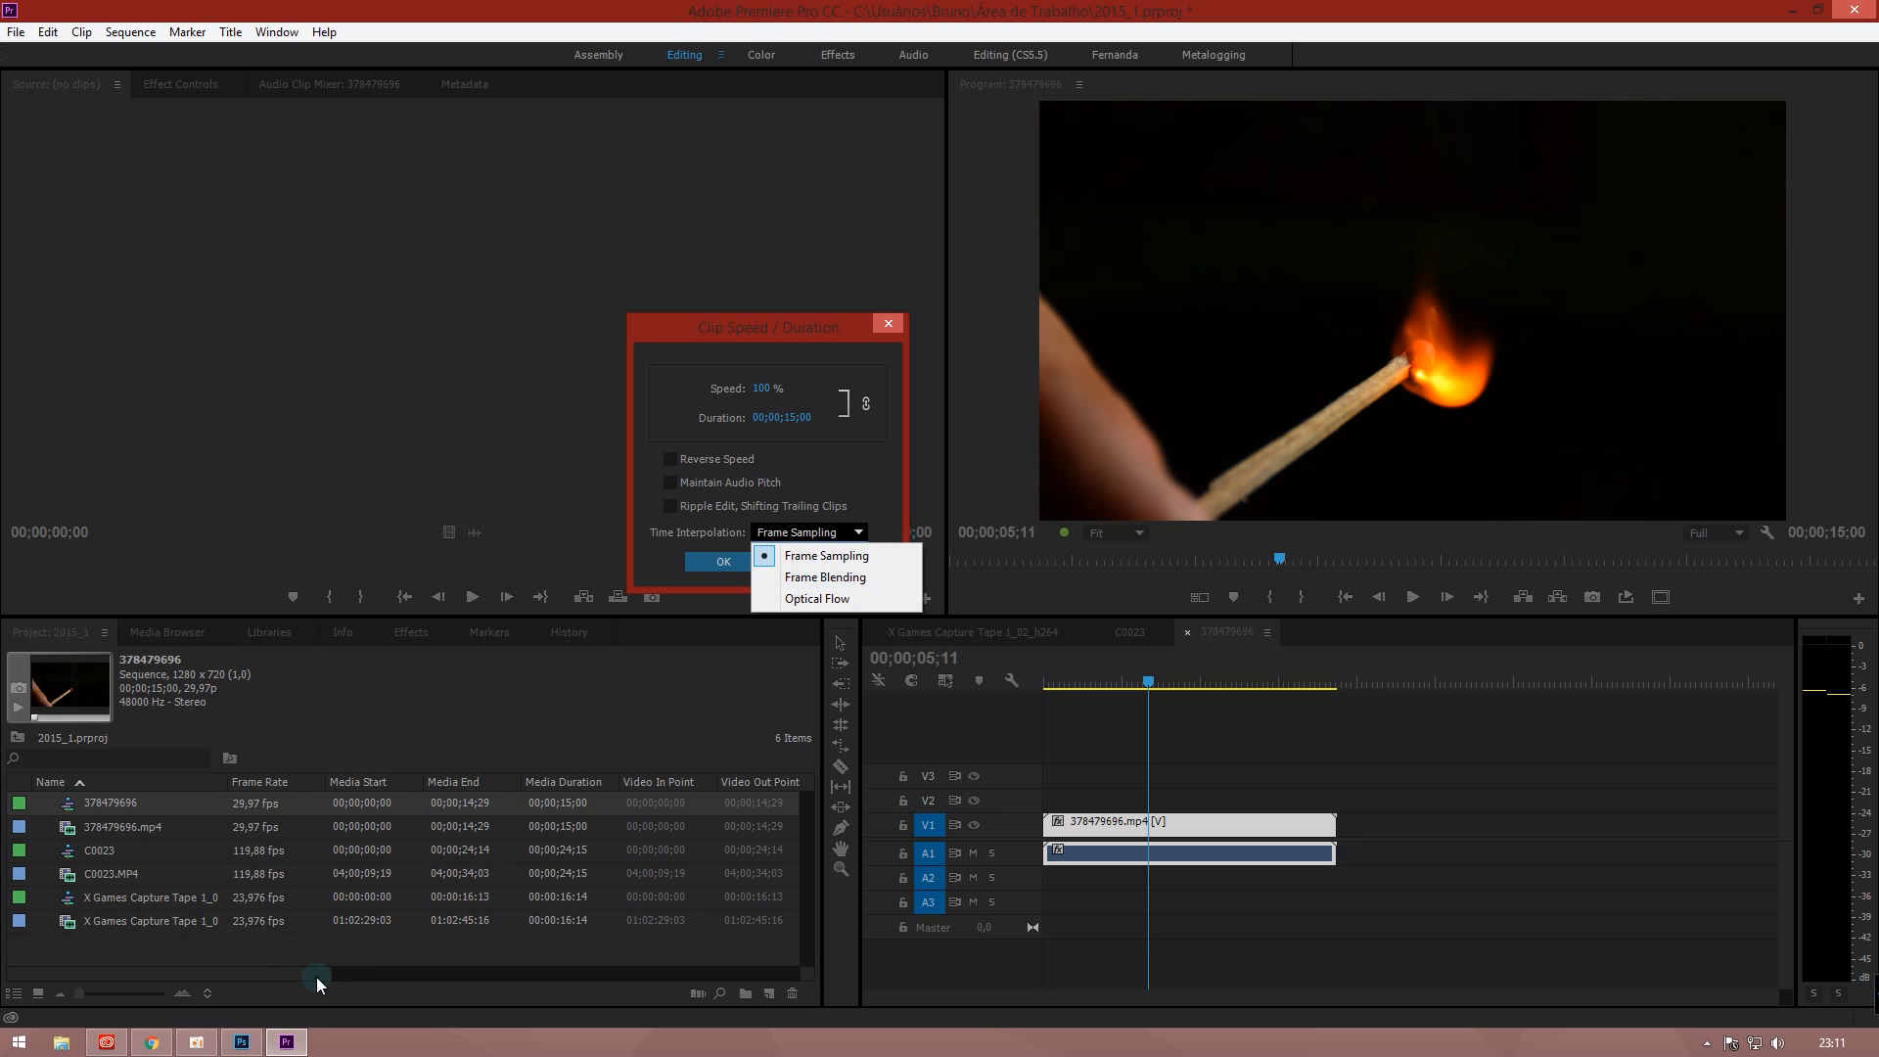
Switch to Chrome to check Adobe's Premiere Pro CC 2015.1 feature list, return to Premiere Pro and cancel the clip speed settings
left_click(149, 1042)
left_click(992, 601)
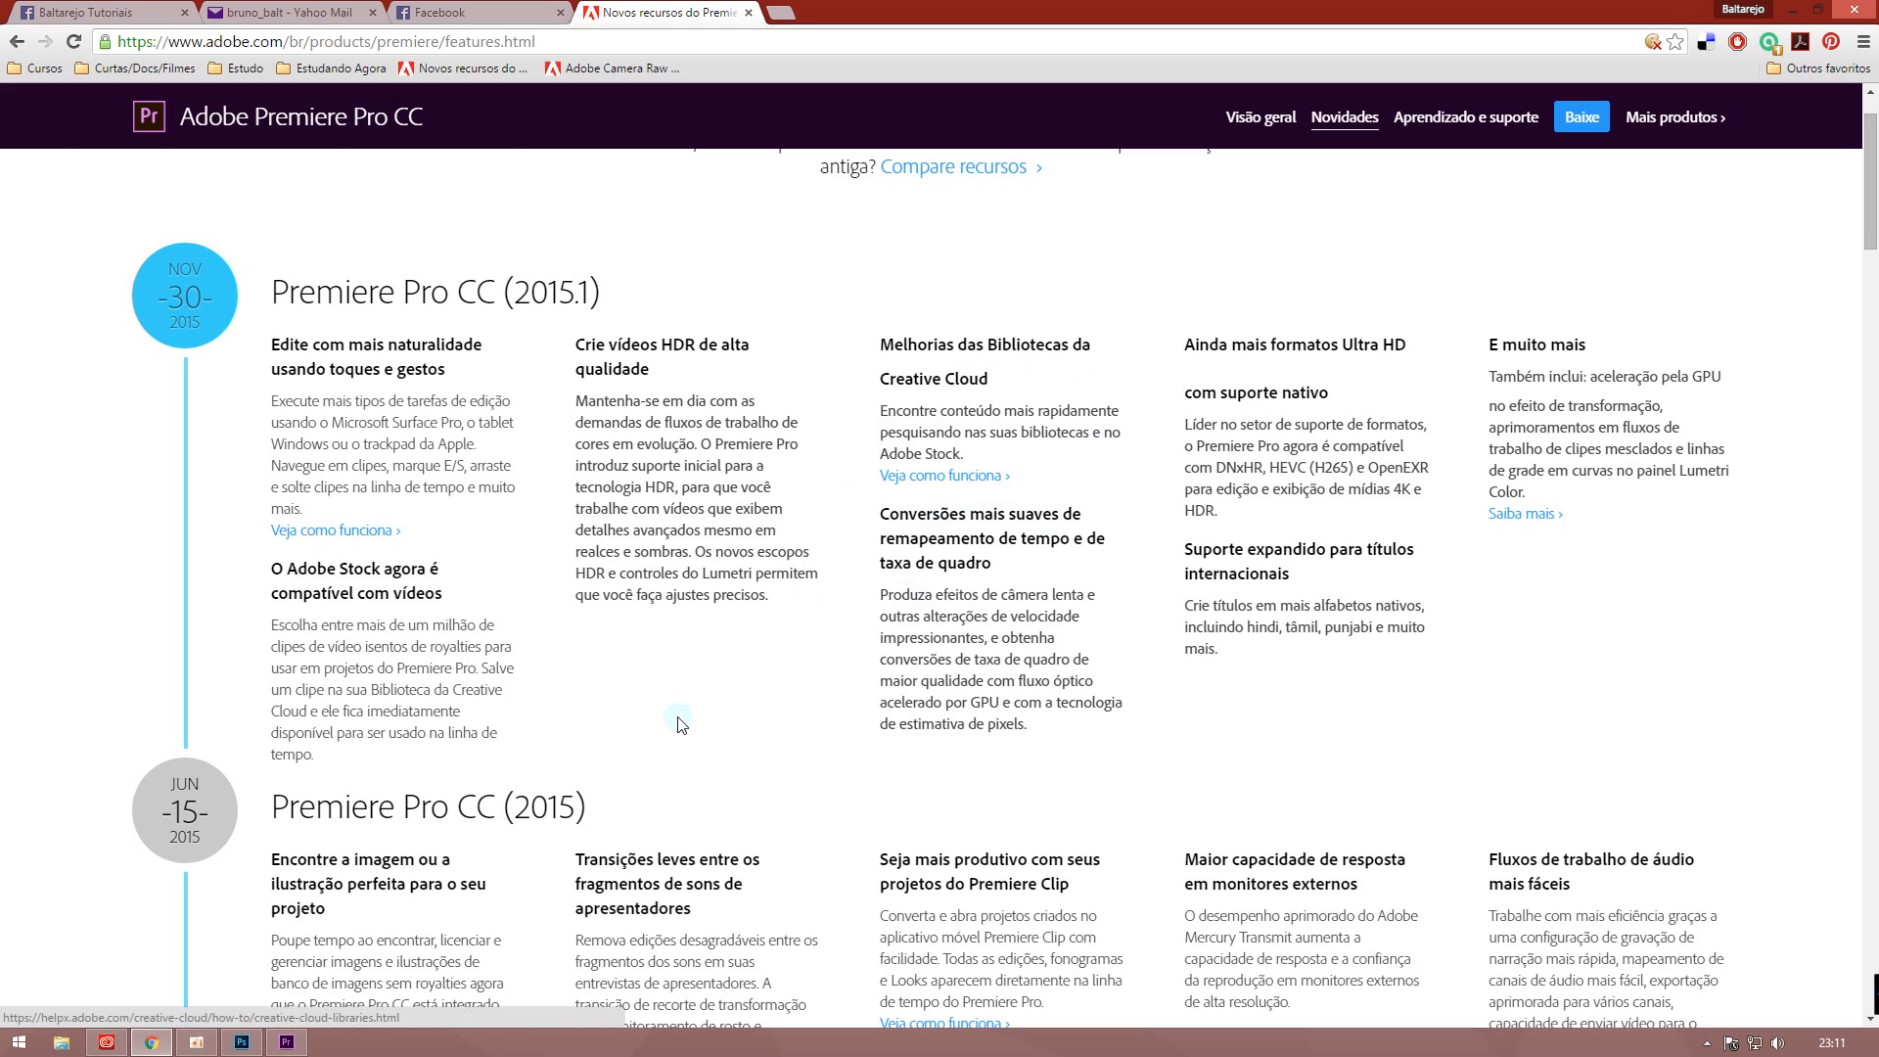
left_click(290, 1045)
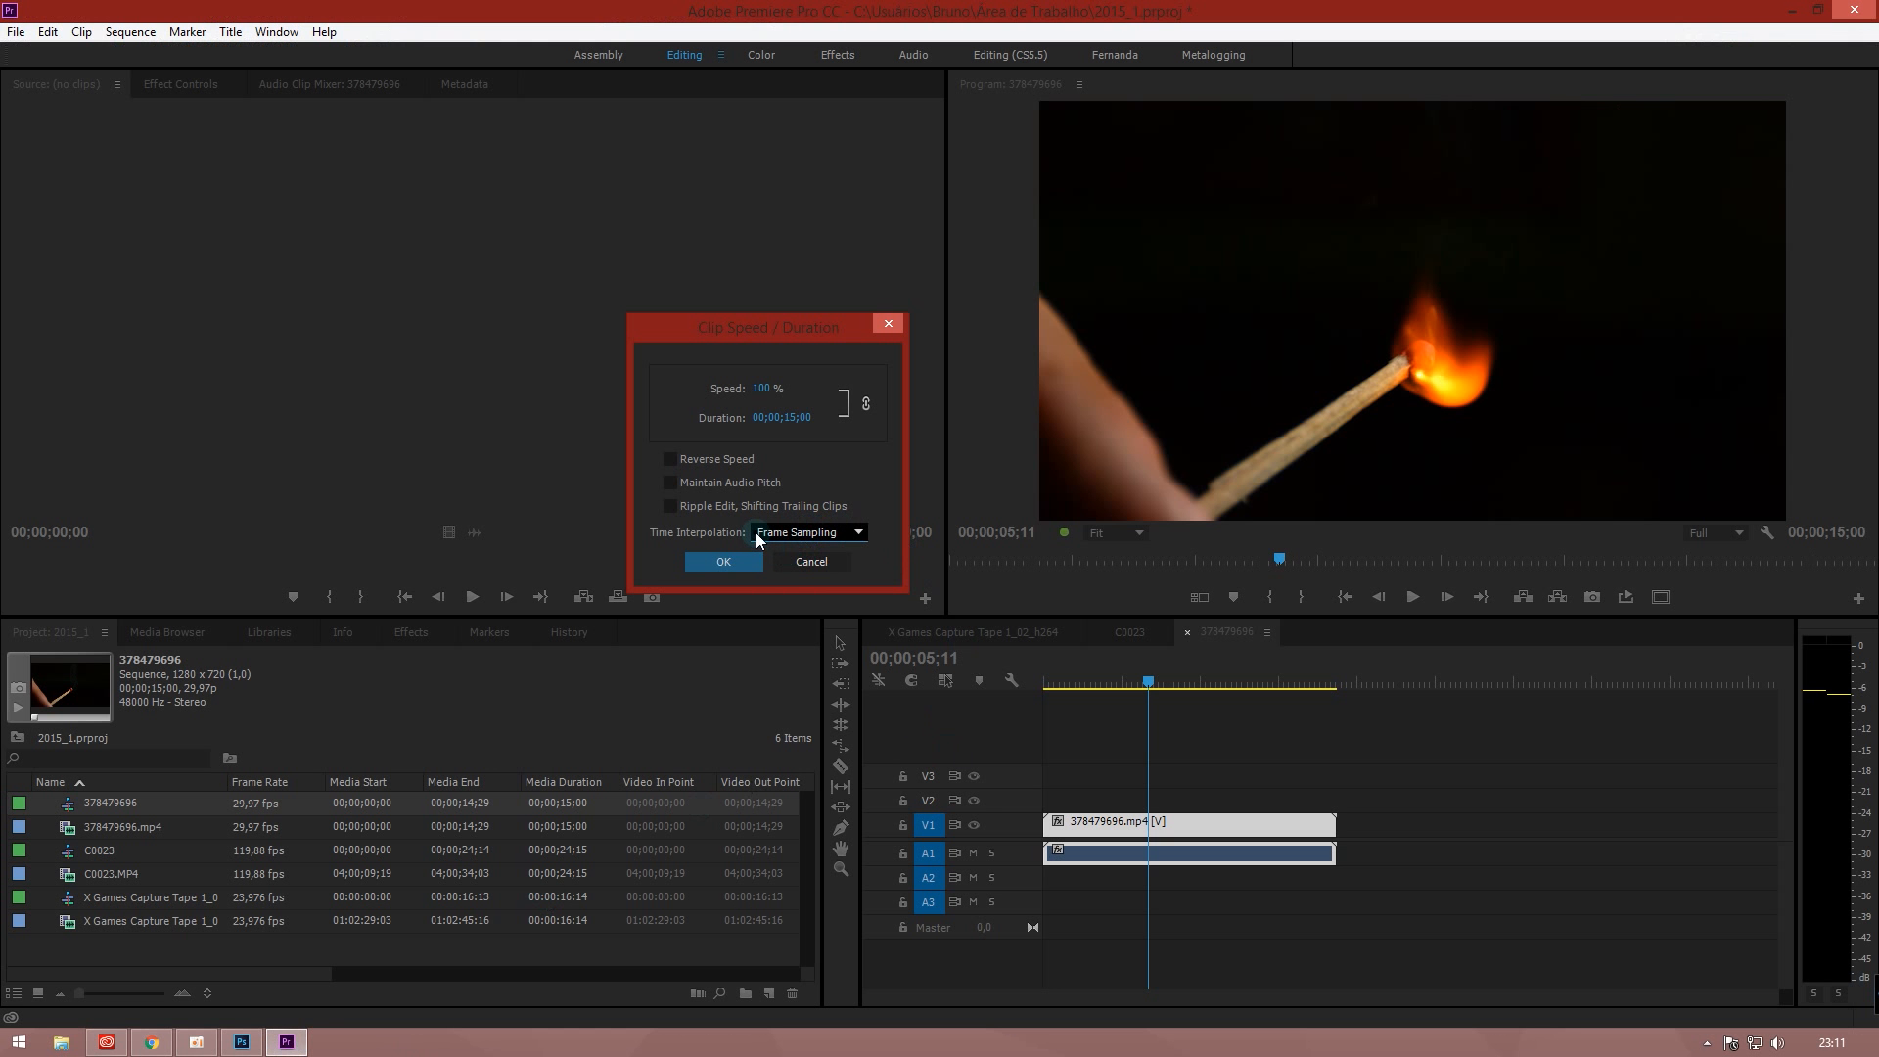
left_click(818, 564)
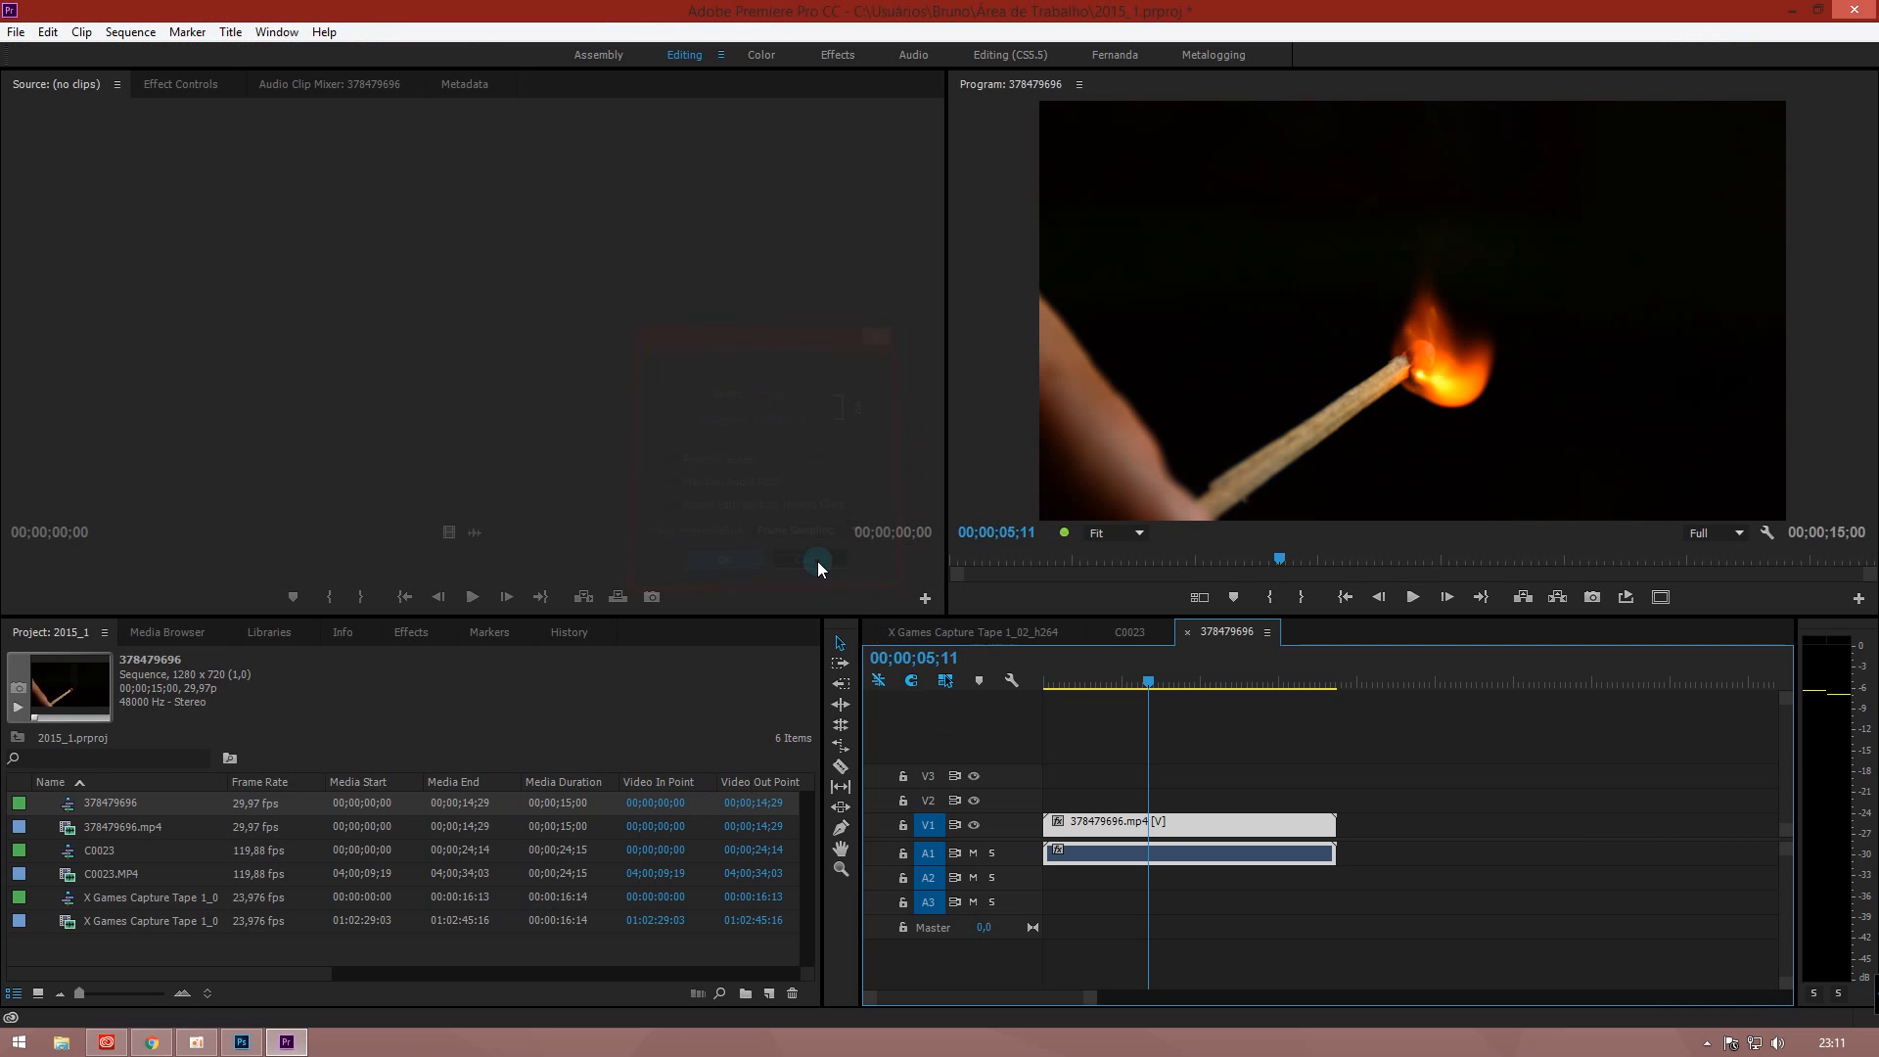
In the X Games Capture Tape sequence, cut the clip twice, the second time at 00:00:08:20, and ripple delete the outer segments
left_click(989, 634)
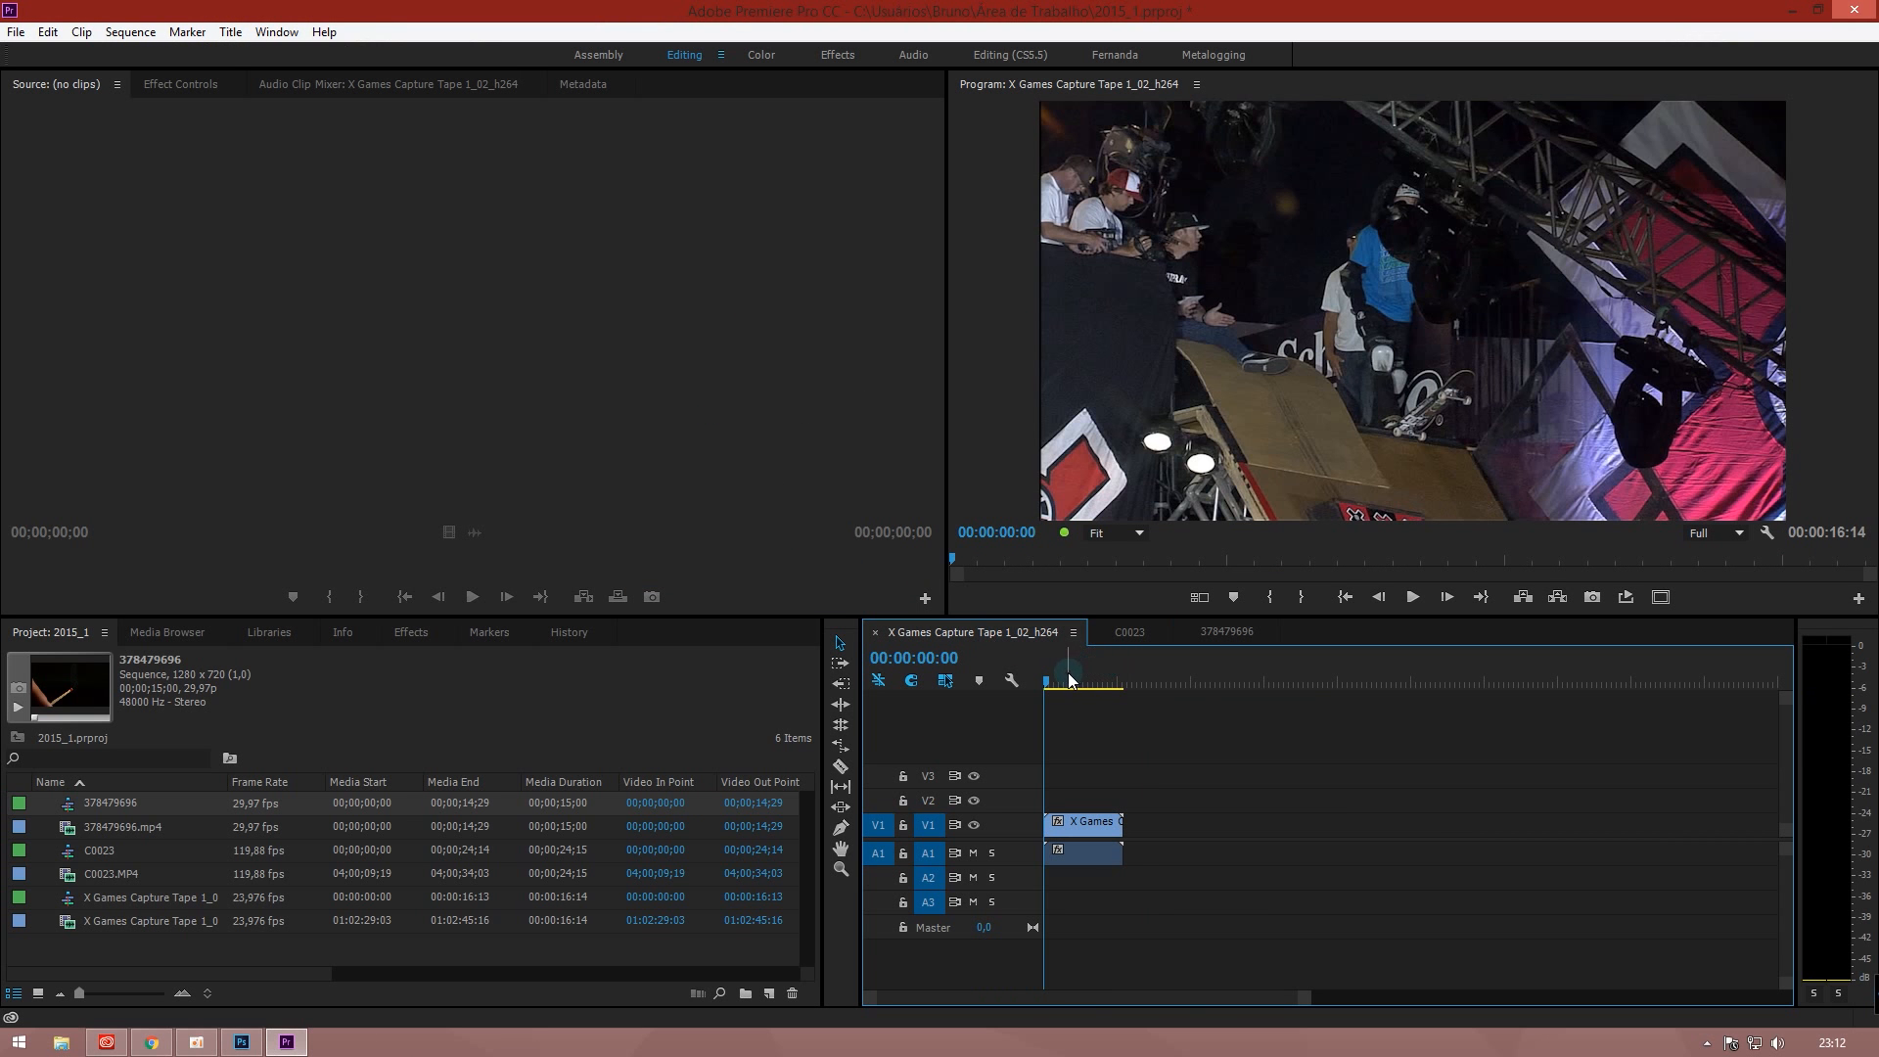
key("equal")
key("equal")
left_click_drag(1079, 682, 1218, 690)
key("ctrl+k")
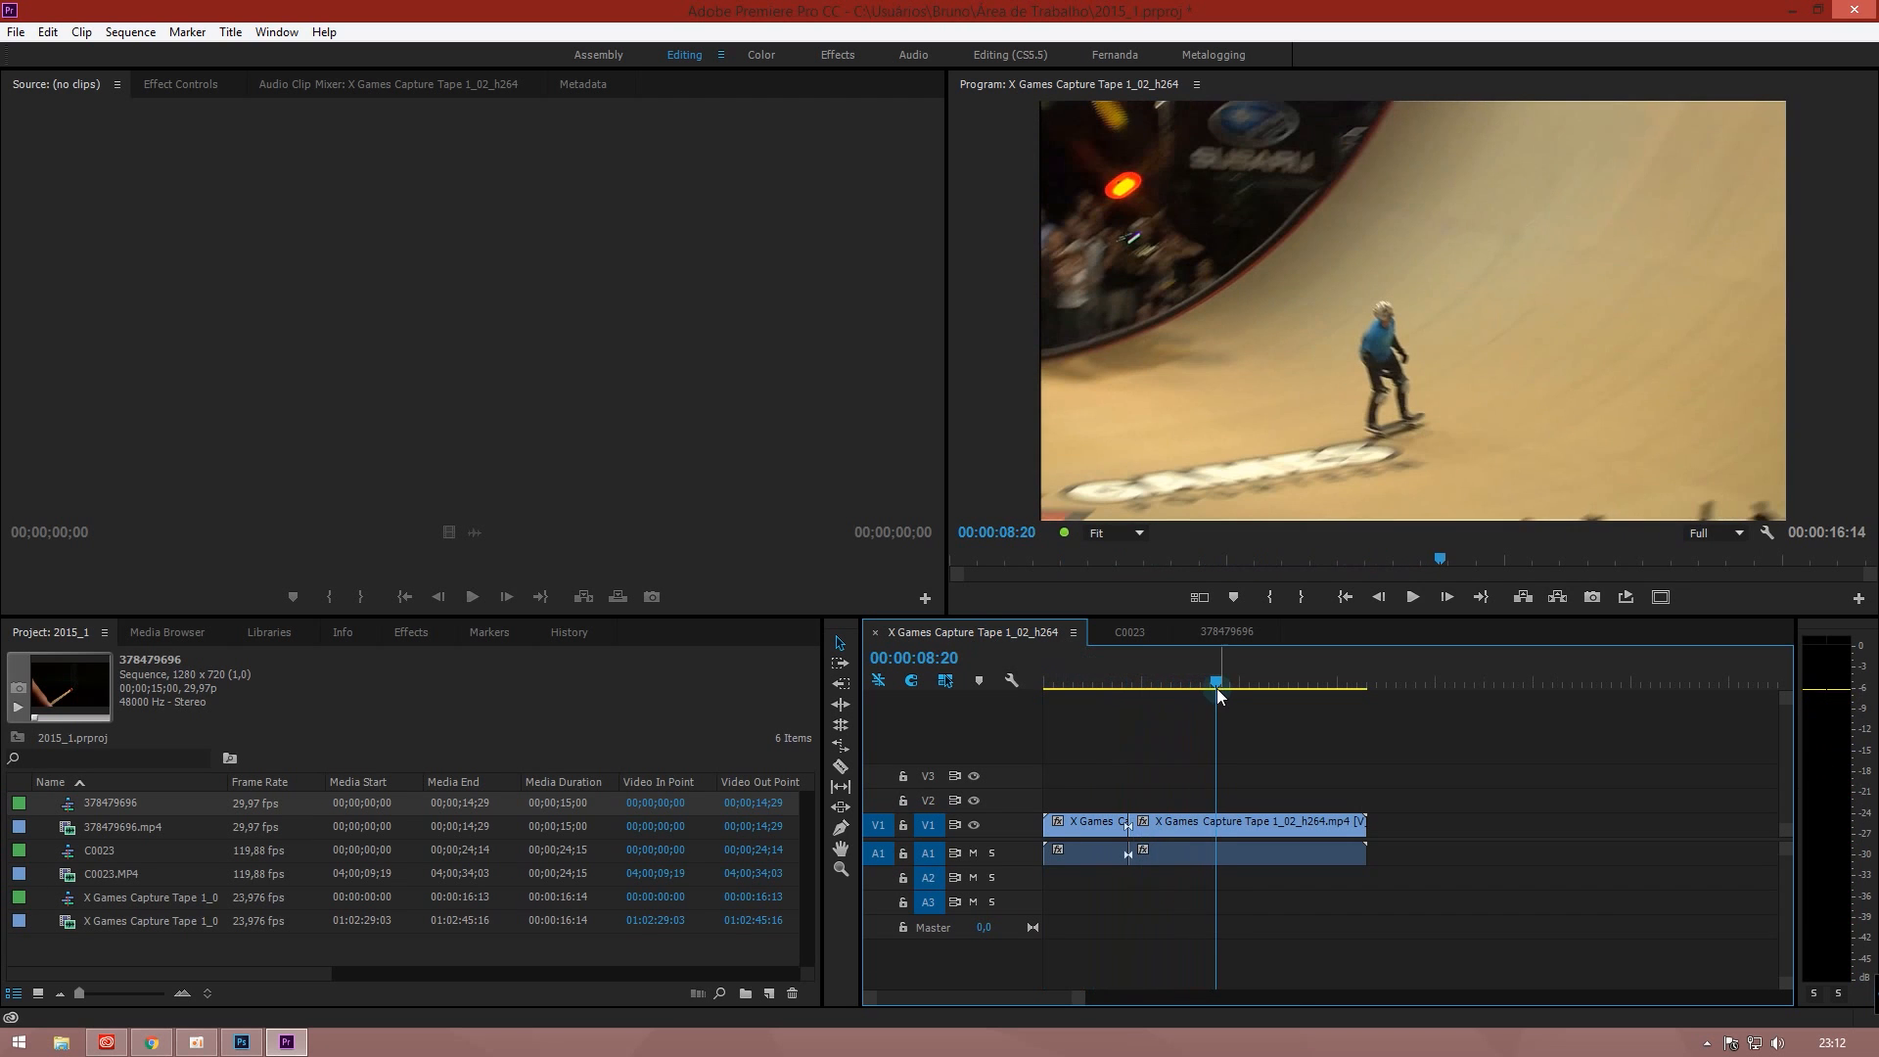
key("ctrl+k")
left_click(1106, 824)
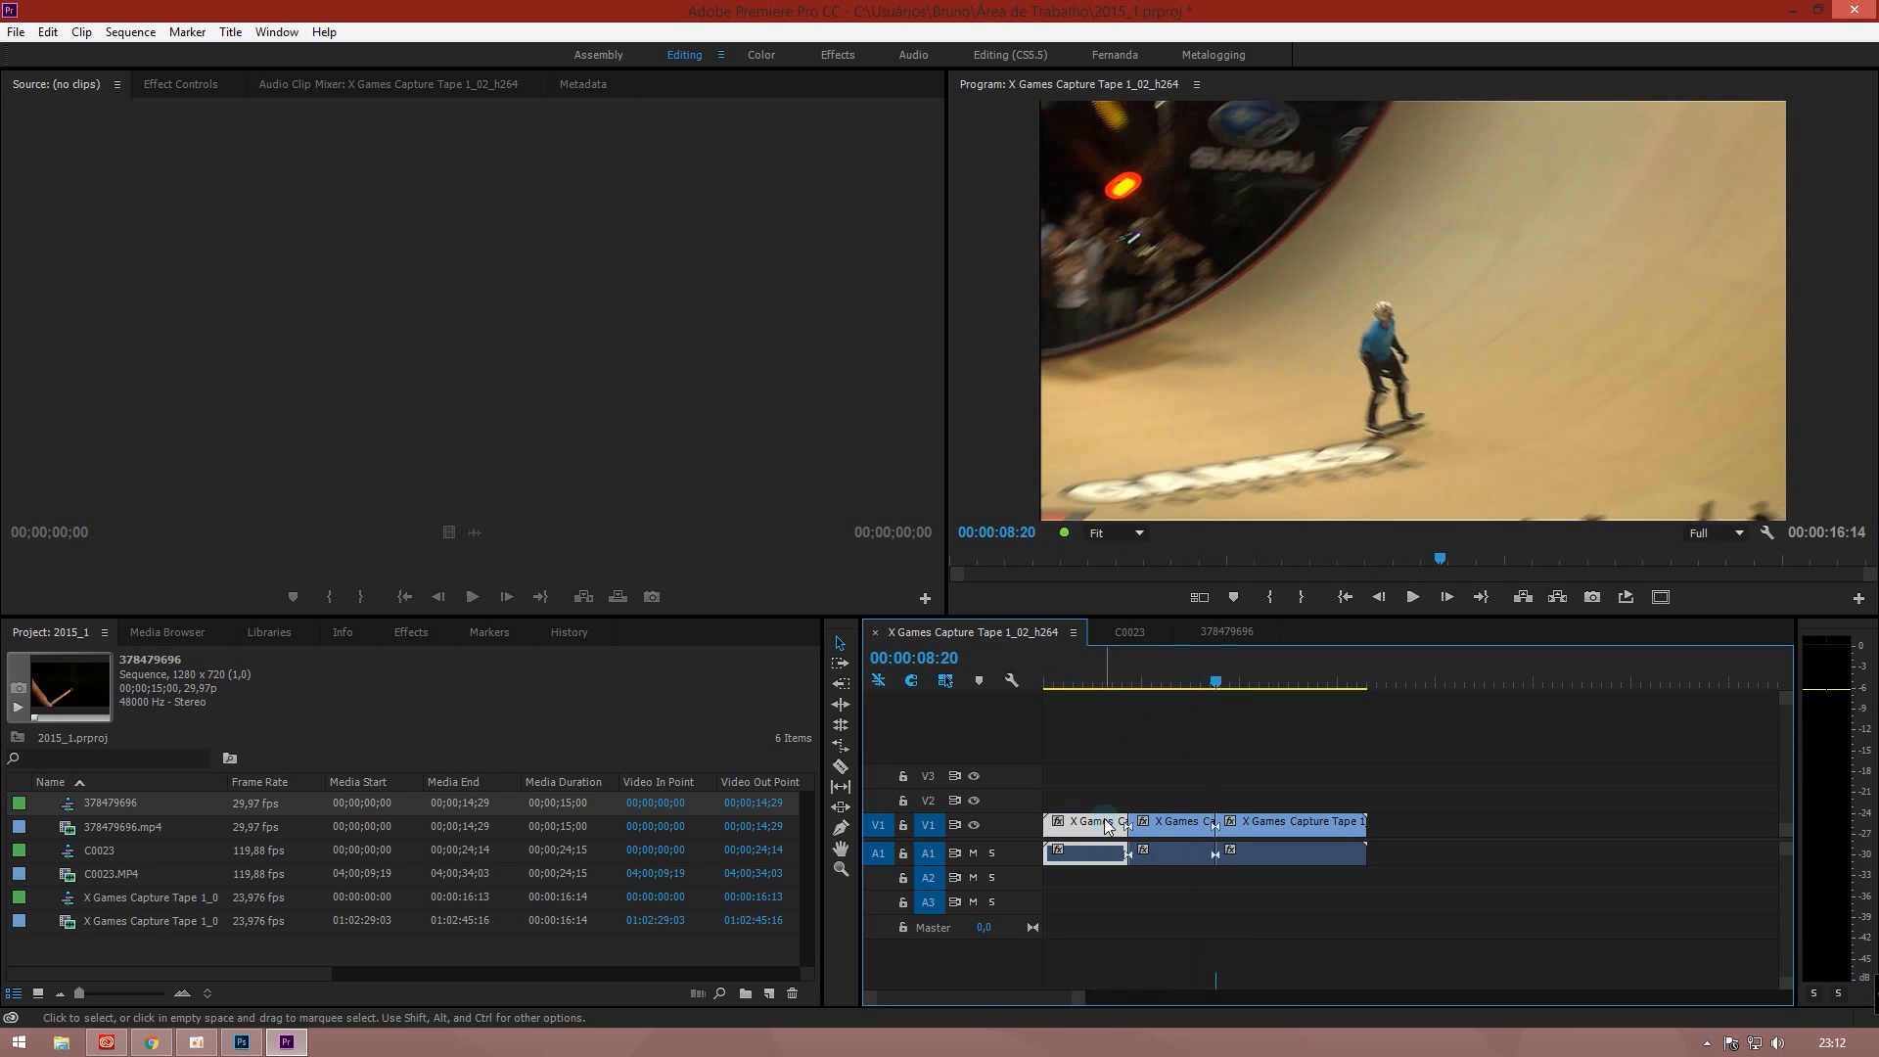
left_click(1257, 824, "shift")
key("shift+Delete")
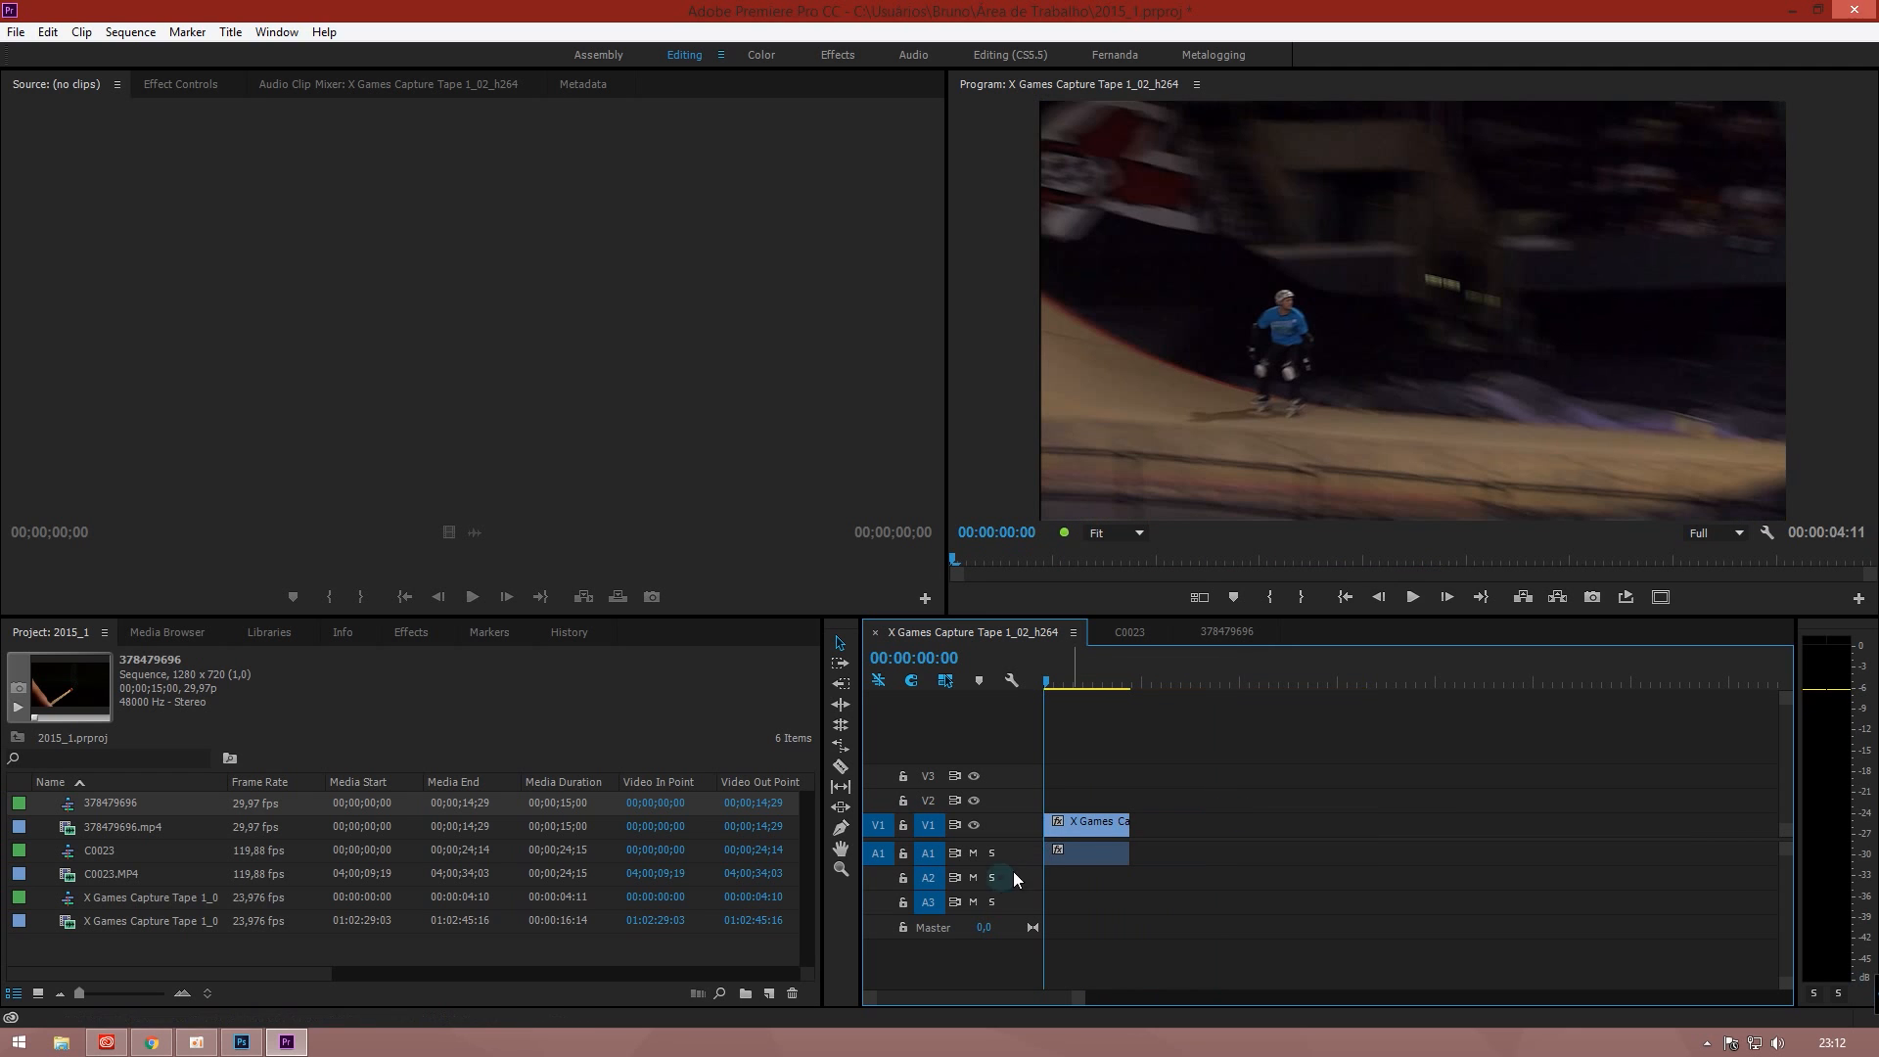
Set the trimmed X Games clip's speed to 30% with Frame Sampling time interpolation
left_click(1047, 848)
key("=")
right_click(1179, 828)
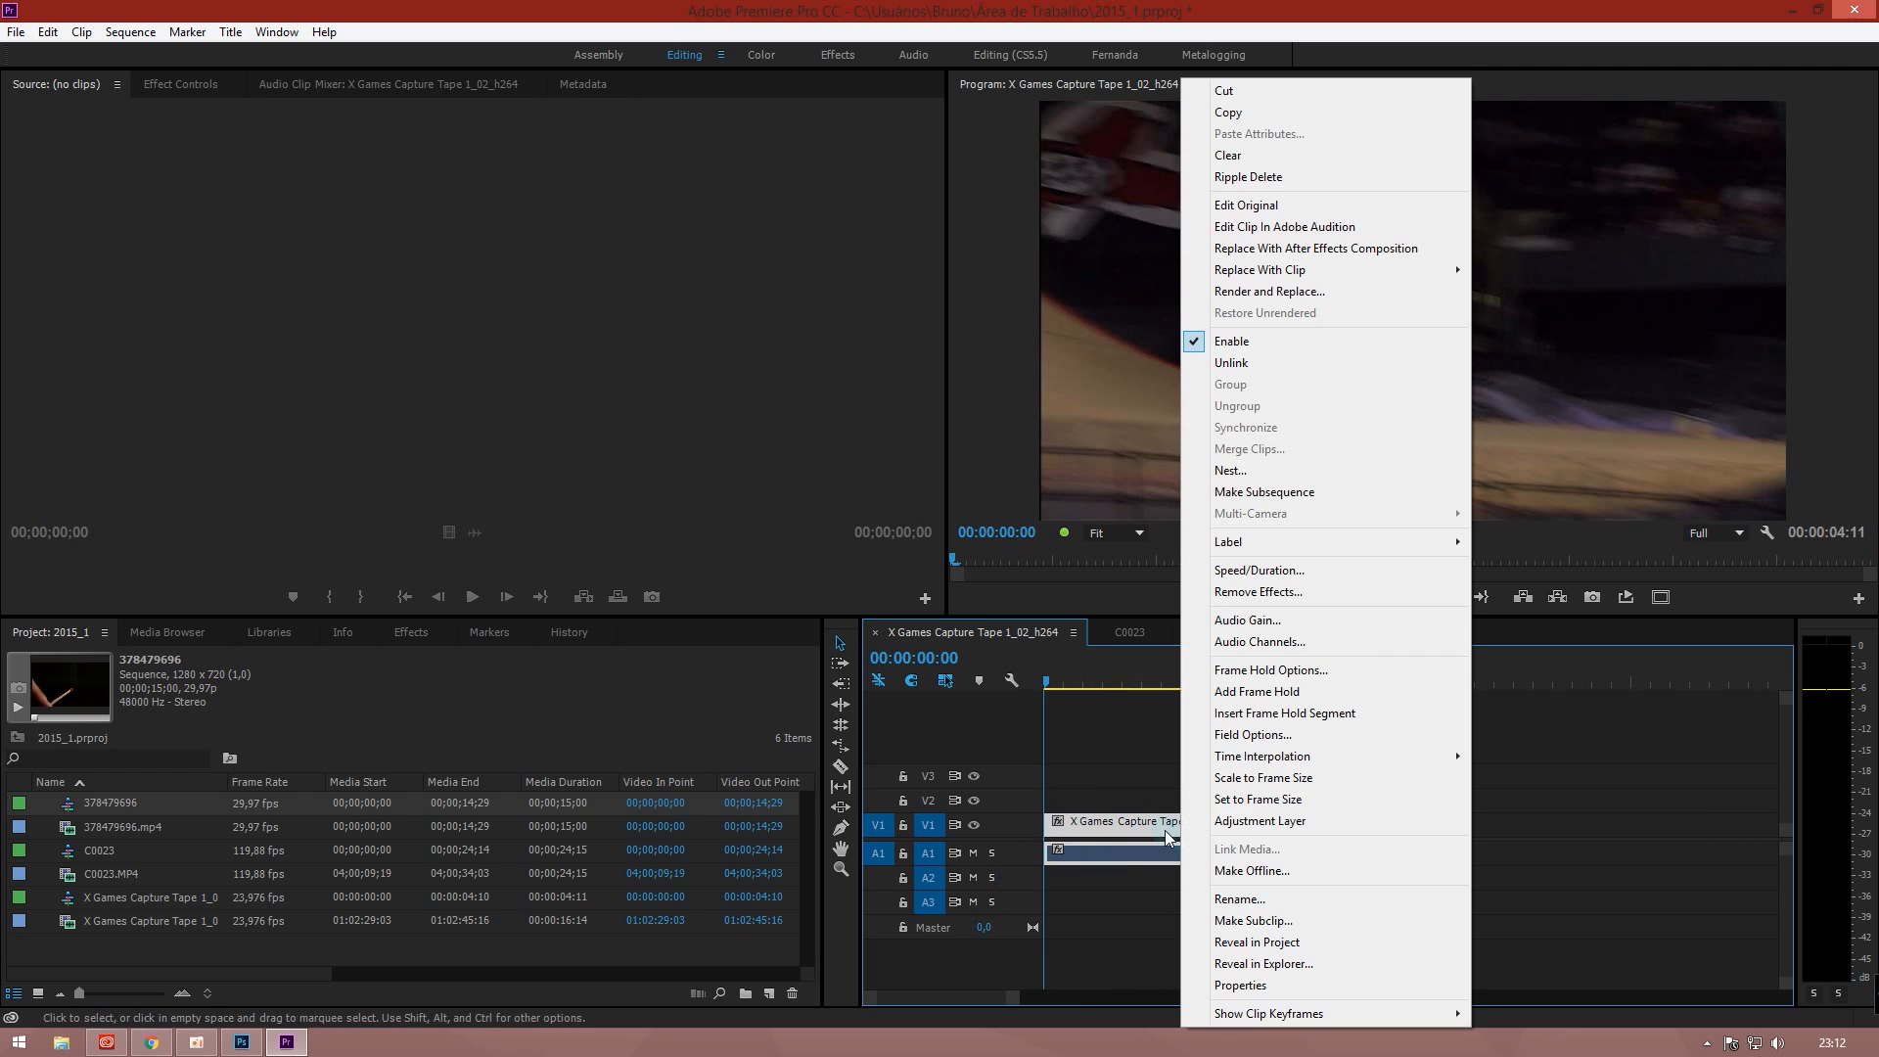
left_click(1253, 571)
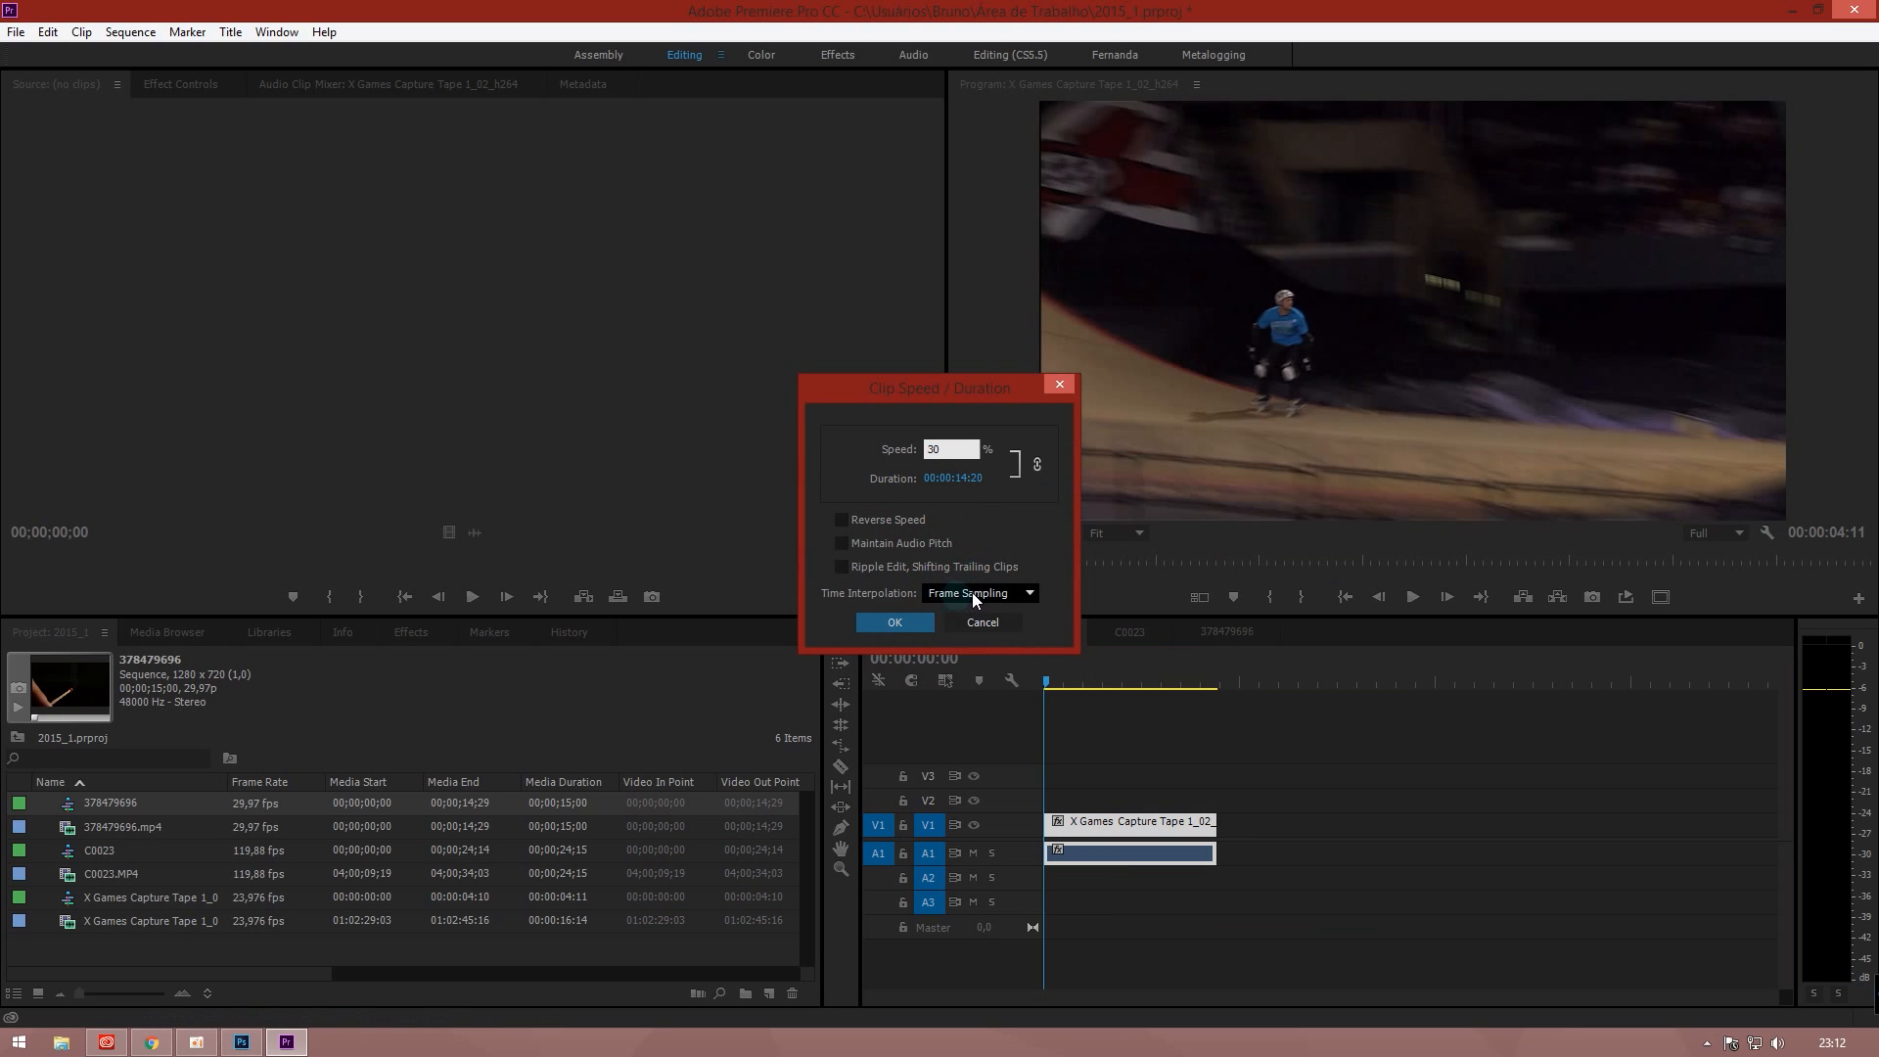
left_click(895, 622)
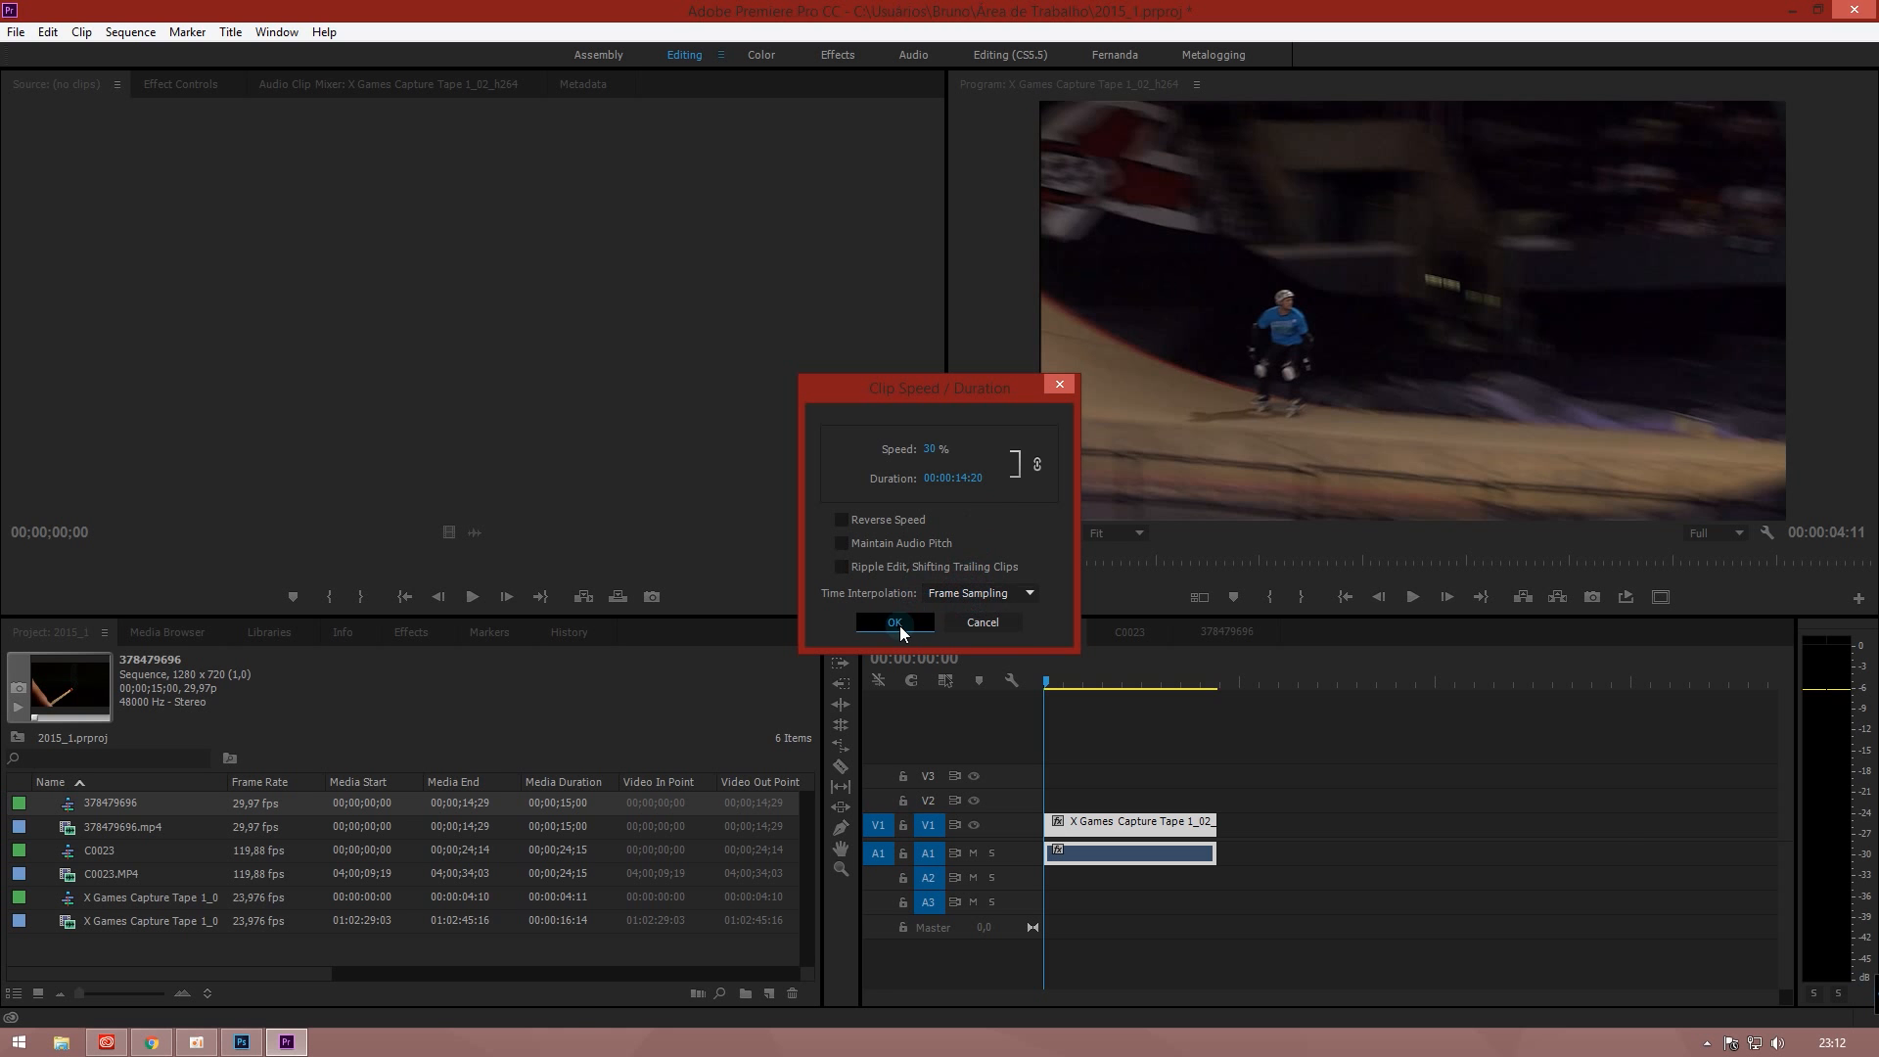
Play the slowed X Games clip, viewing it full screen, and return the playhead to the start
left_click(1361, 746)
key("space")
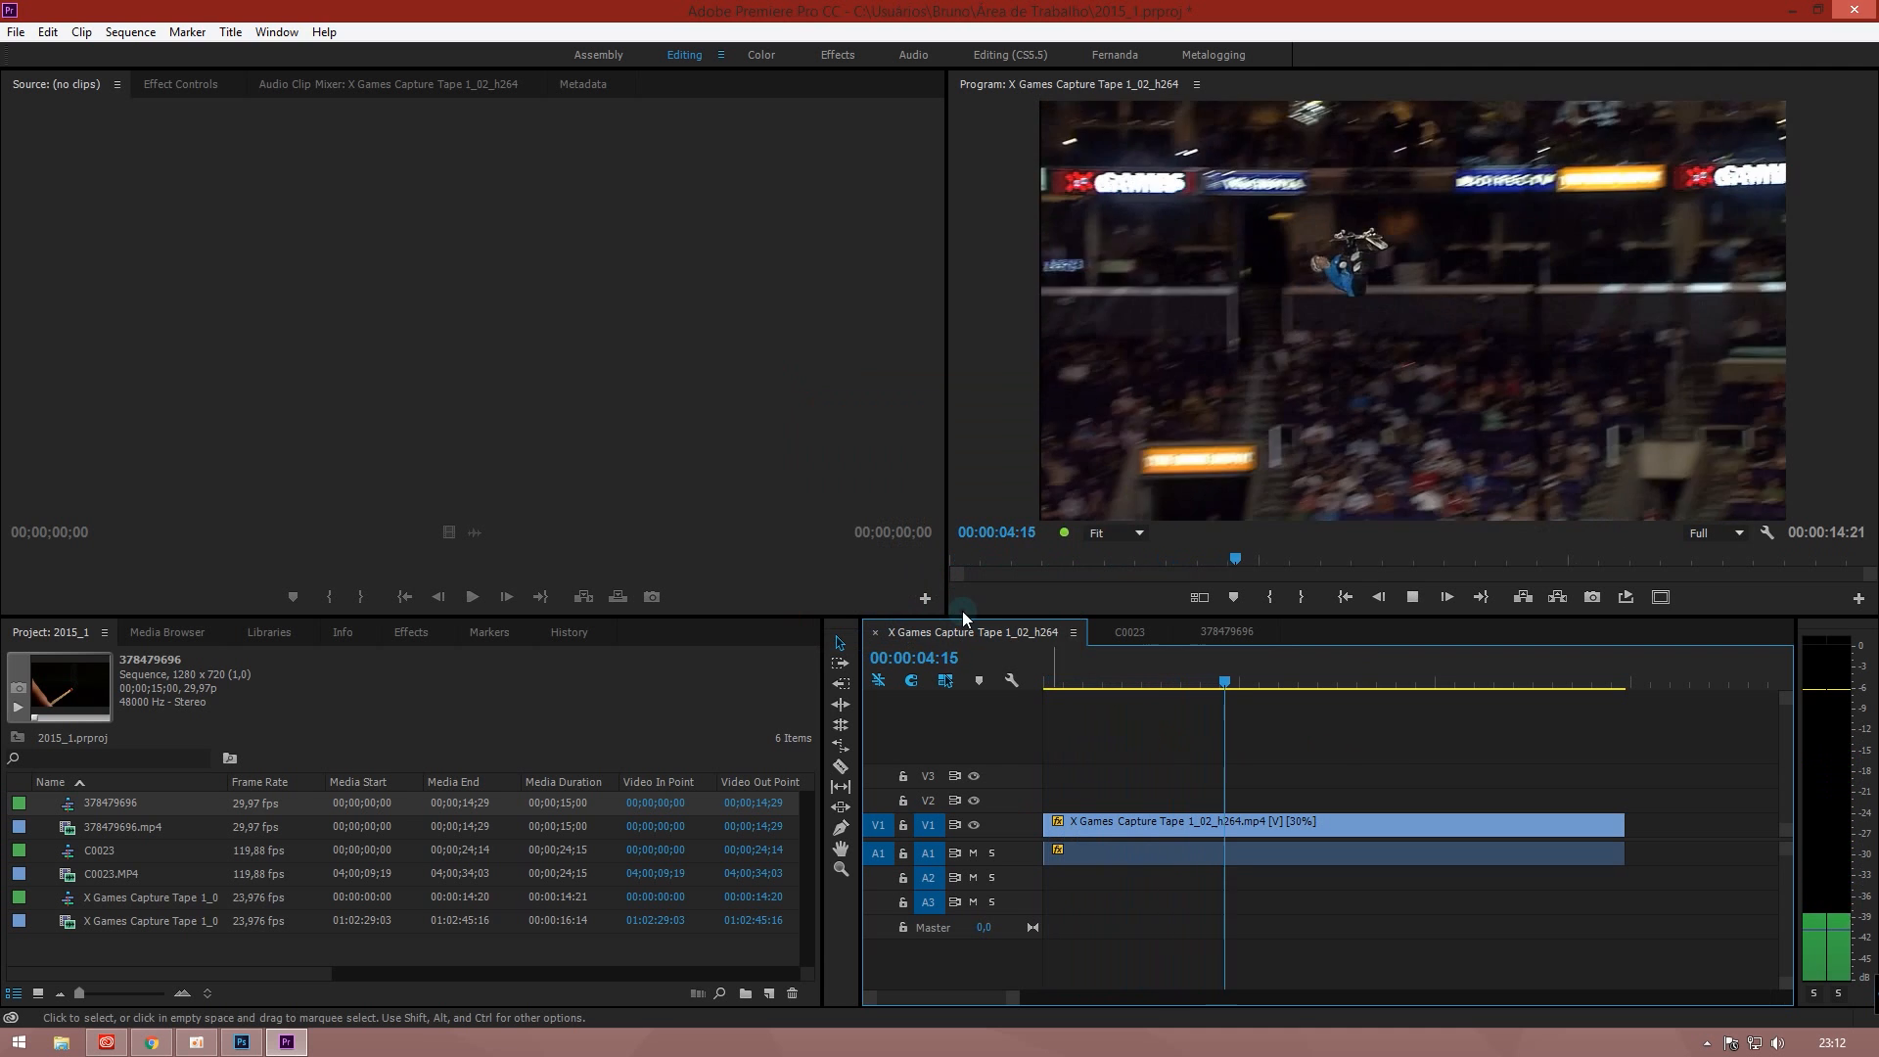
key("Home")
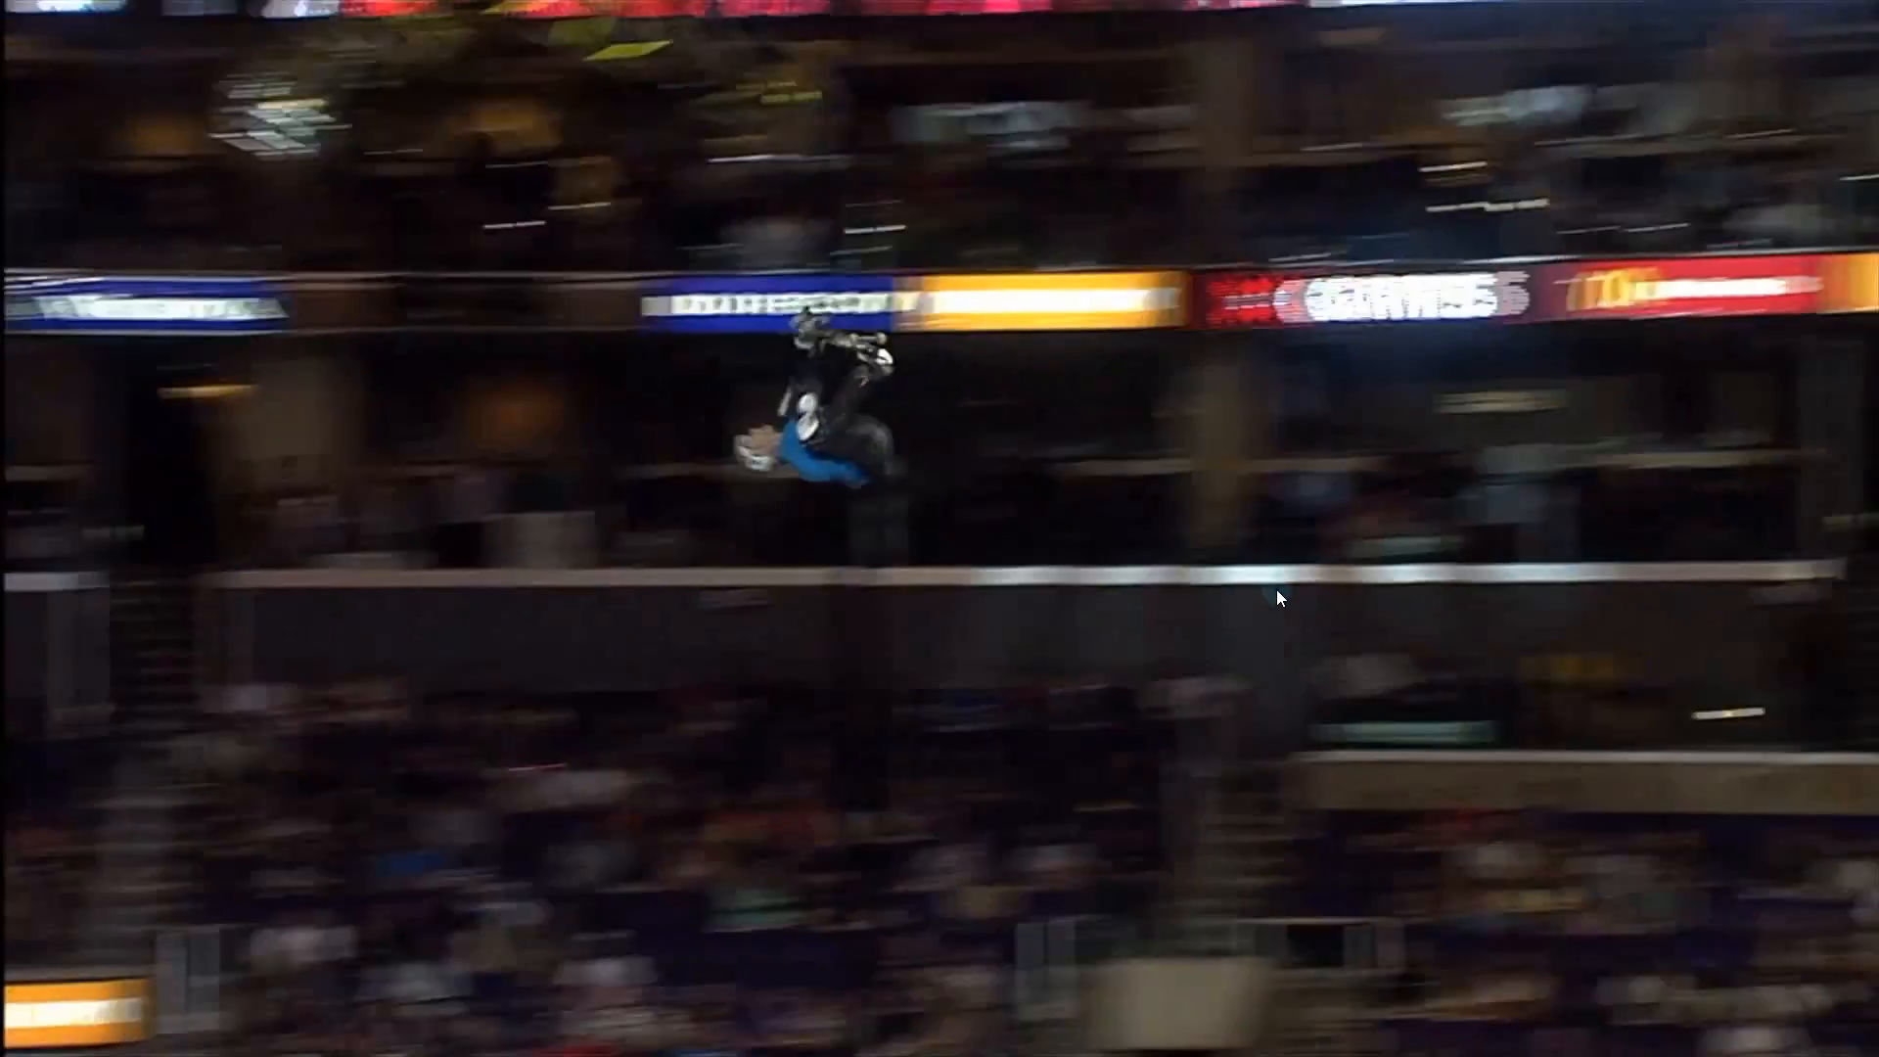
key("Escape")
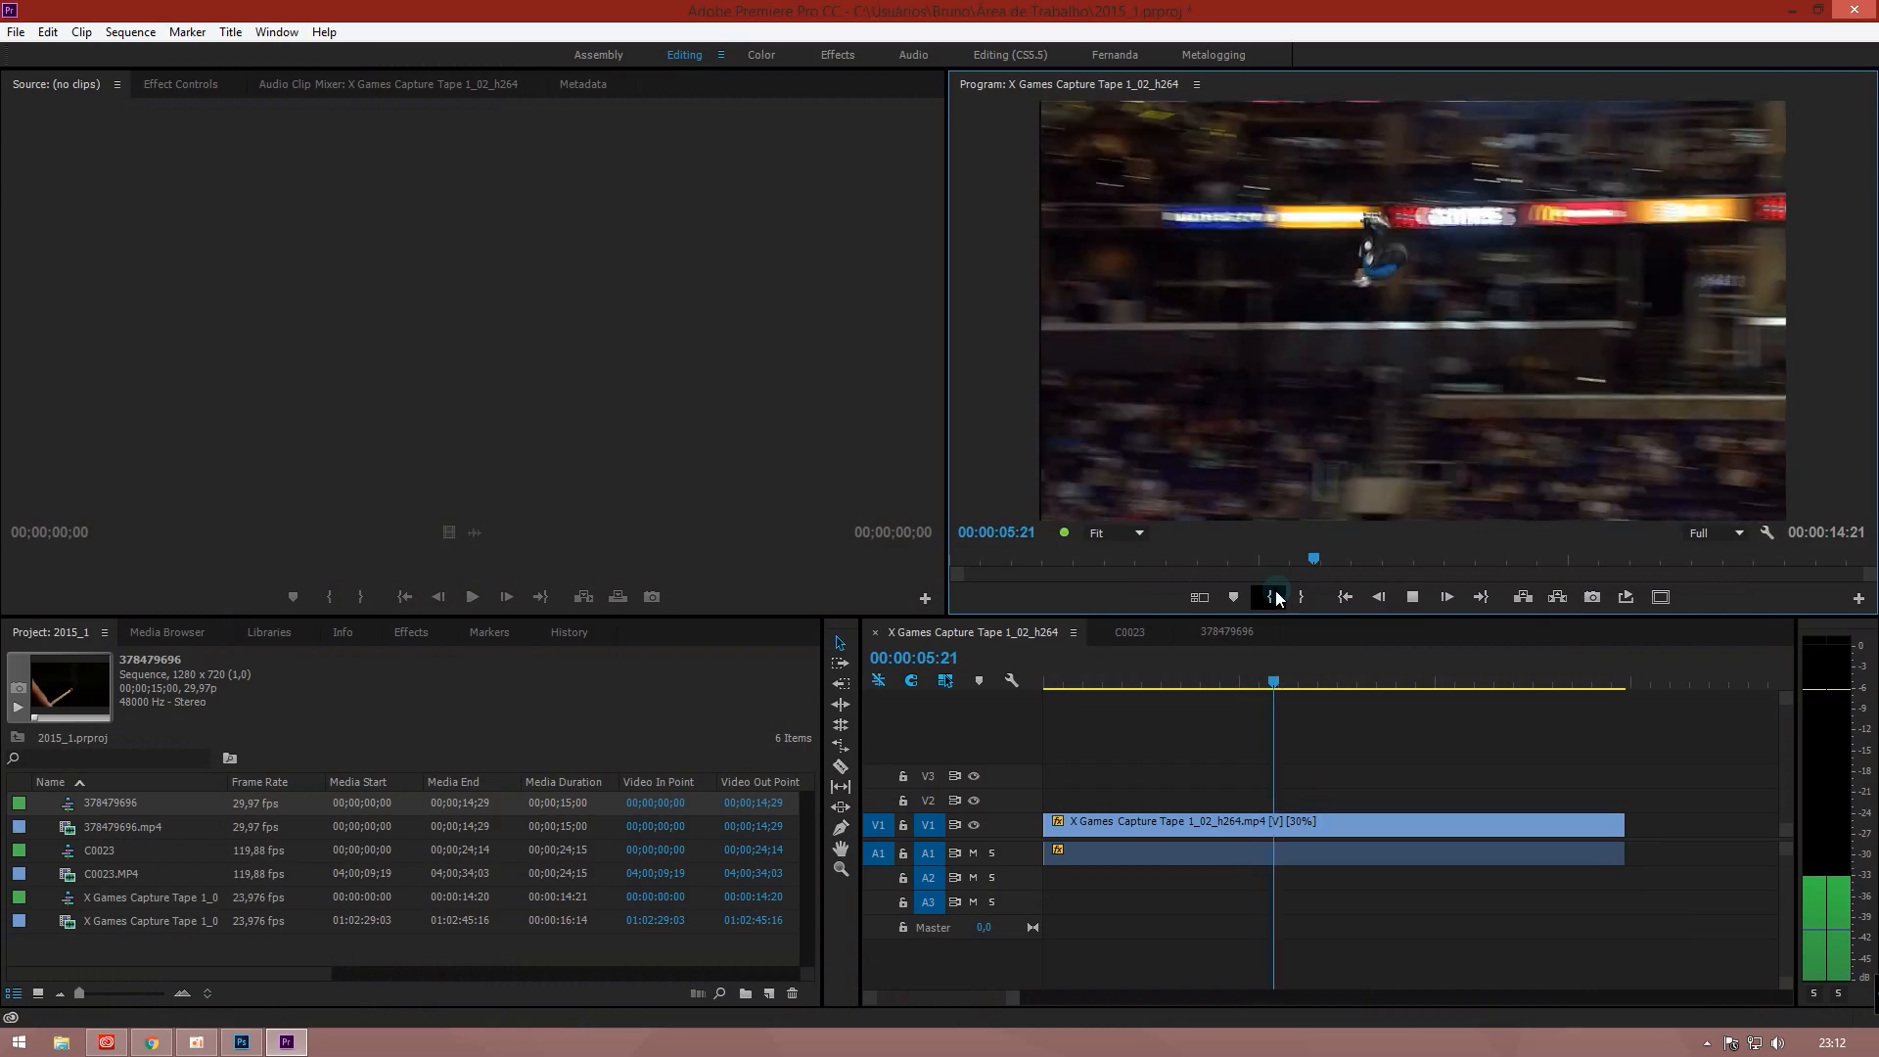
key("space")
left_click_drag(1089, 678, 1042, 695)
Change the X Games clip's time interpolation to Frame Blending
left_click(1101, 821)
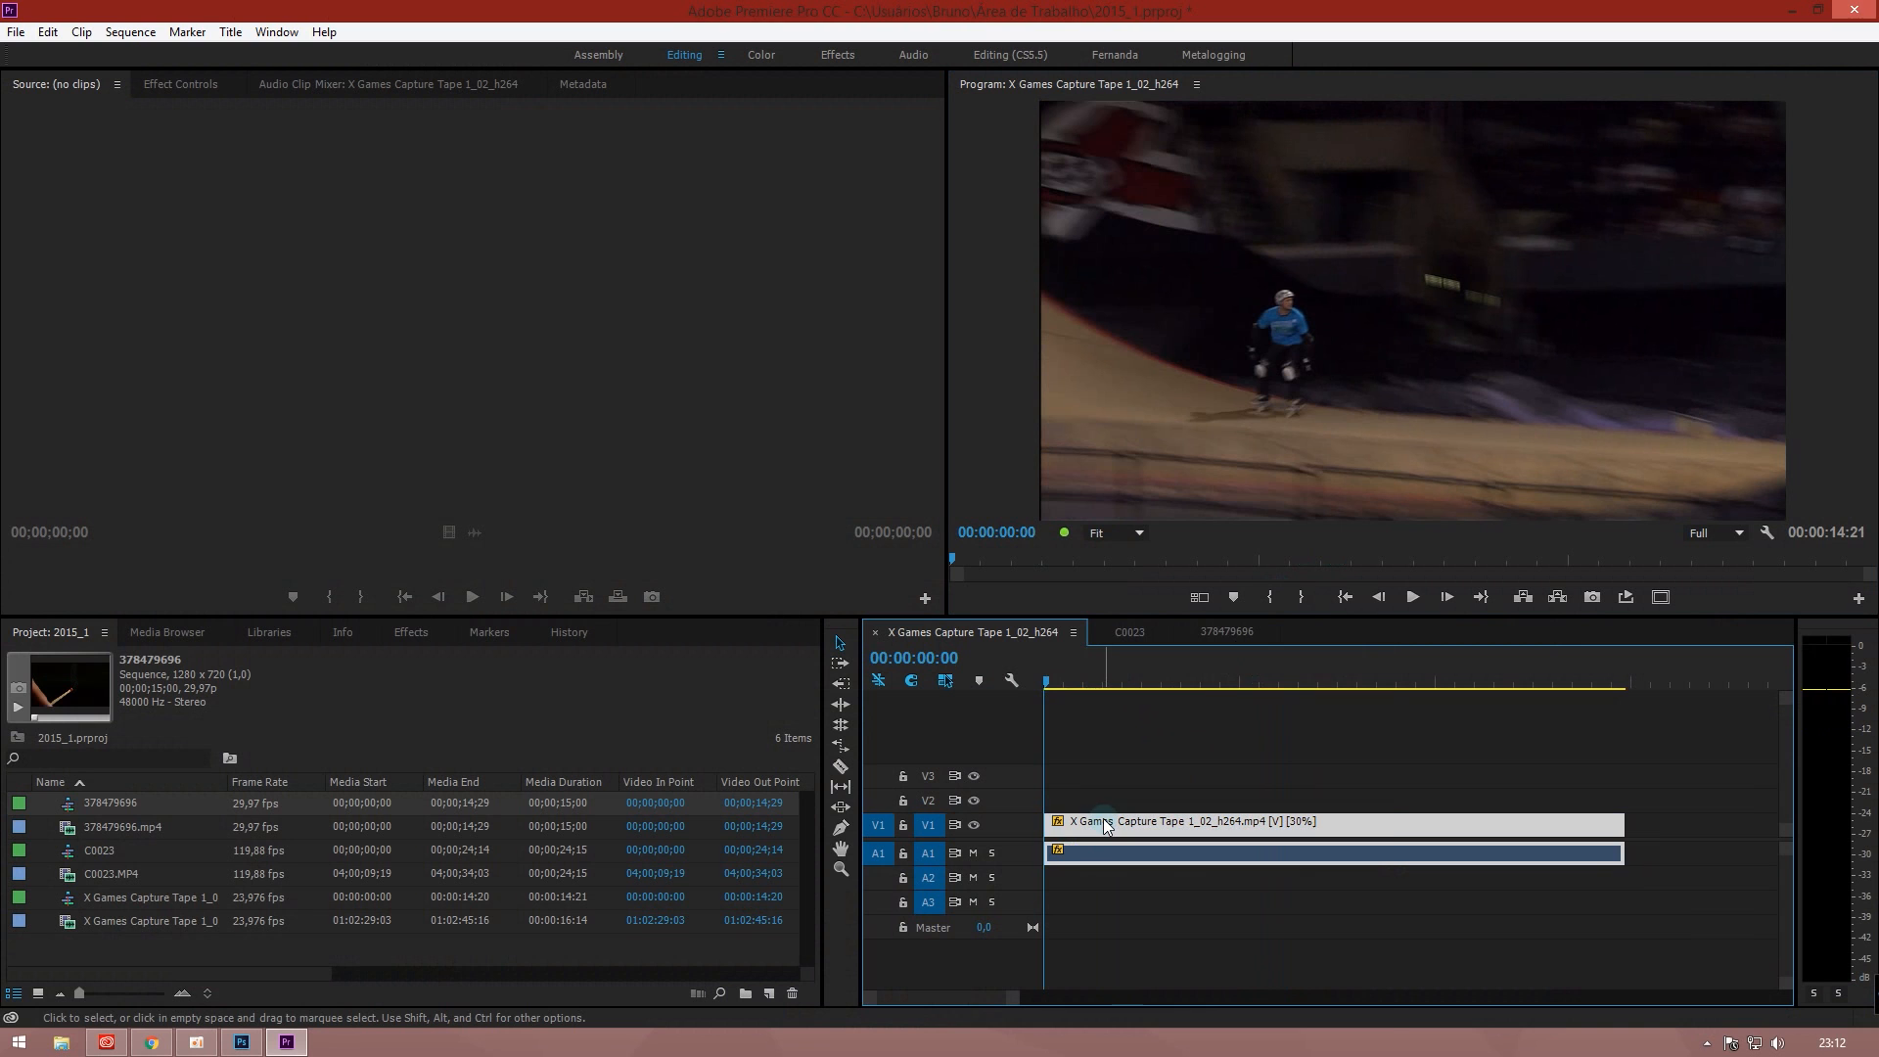
right_click(1102, 818)
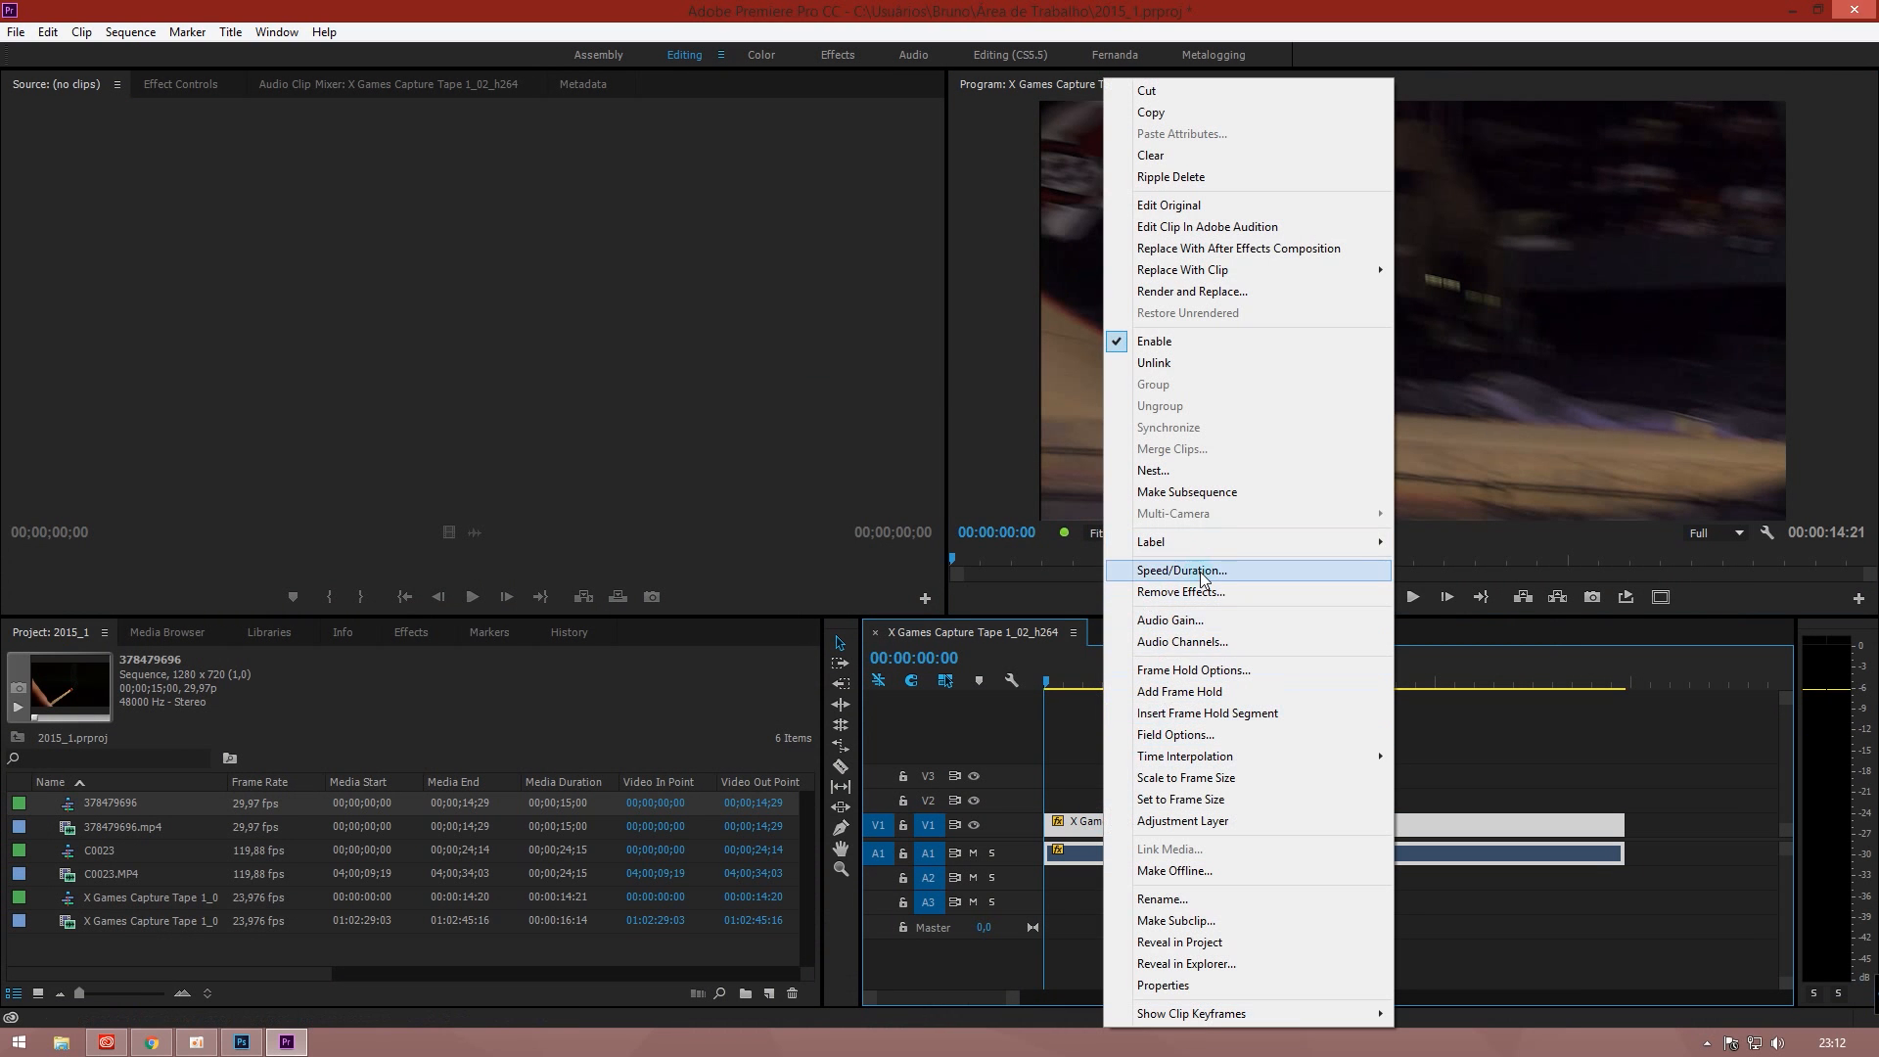
left_click(1165, 571)
left_click(998, 592)
left_click(996, 638)
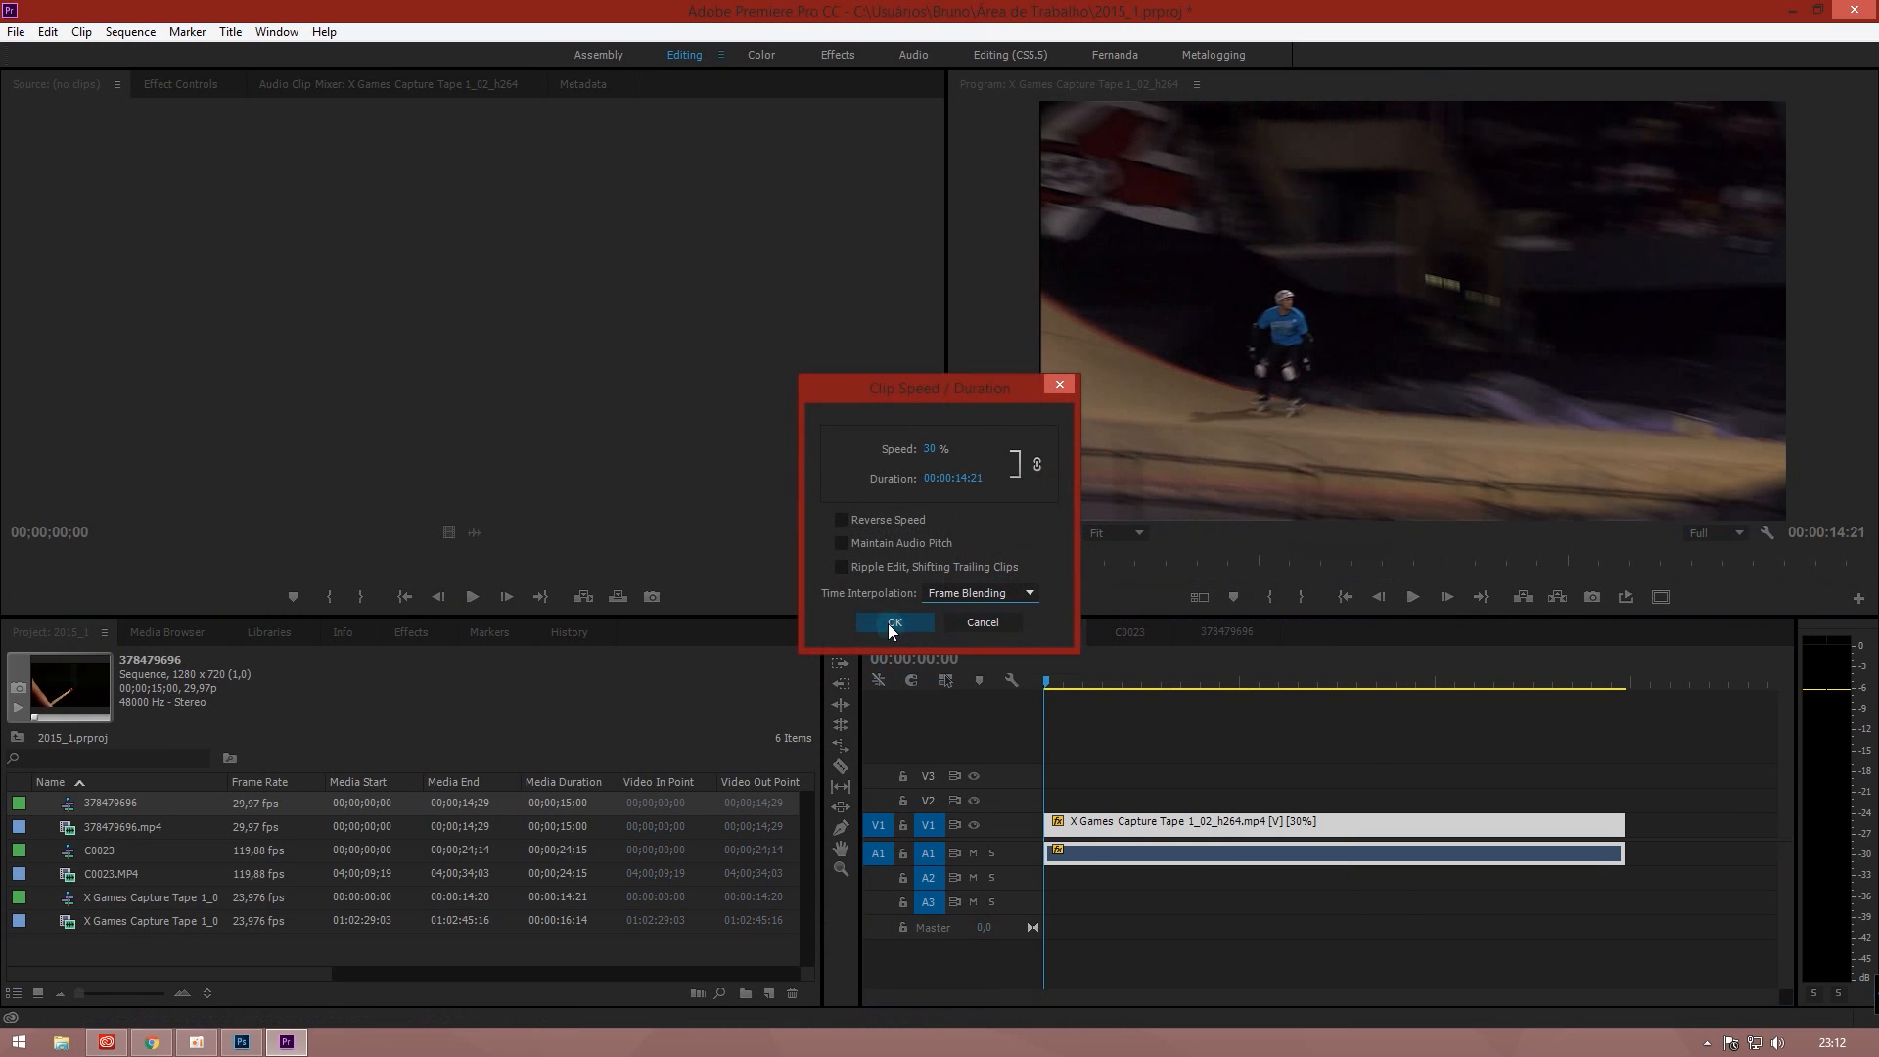
left_click(894, 623)
Preview the unrendered frame-blended X Games clip and return to the sequence start
key("ctrl+grave")
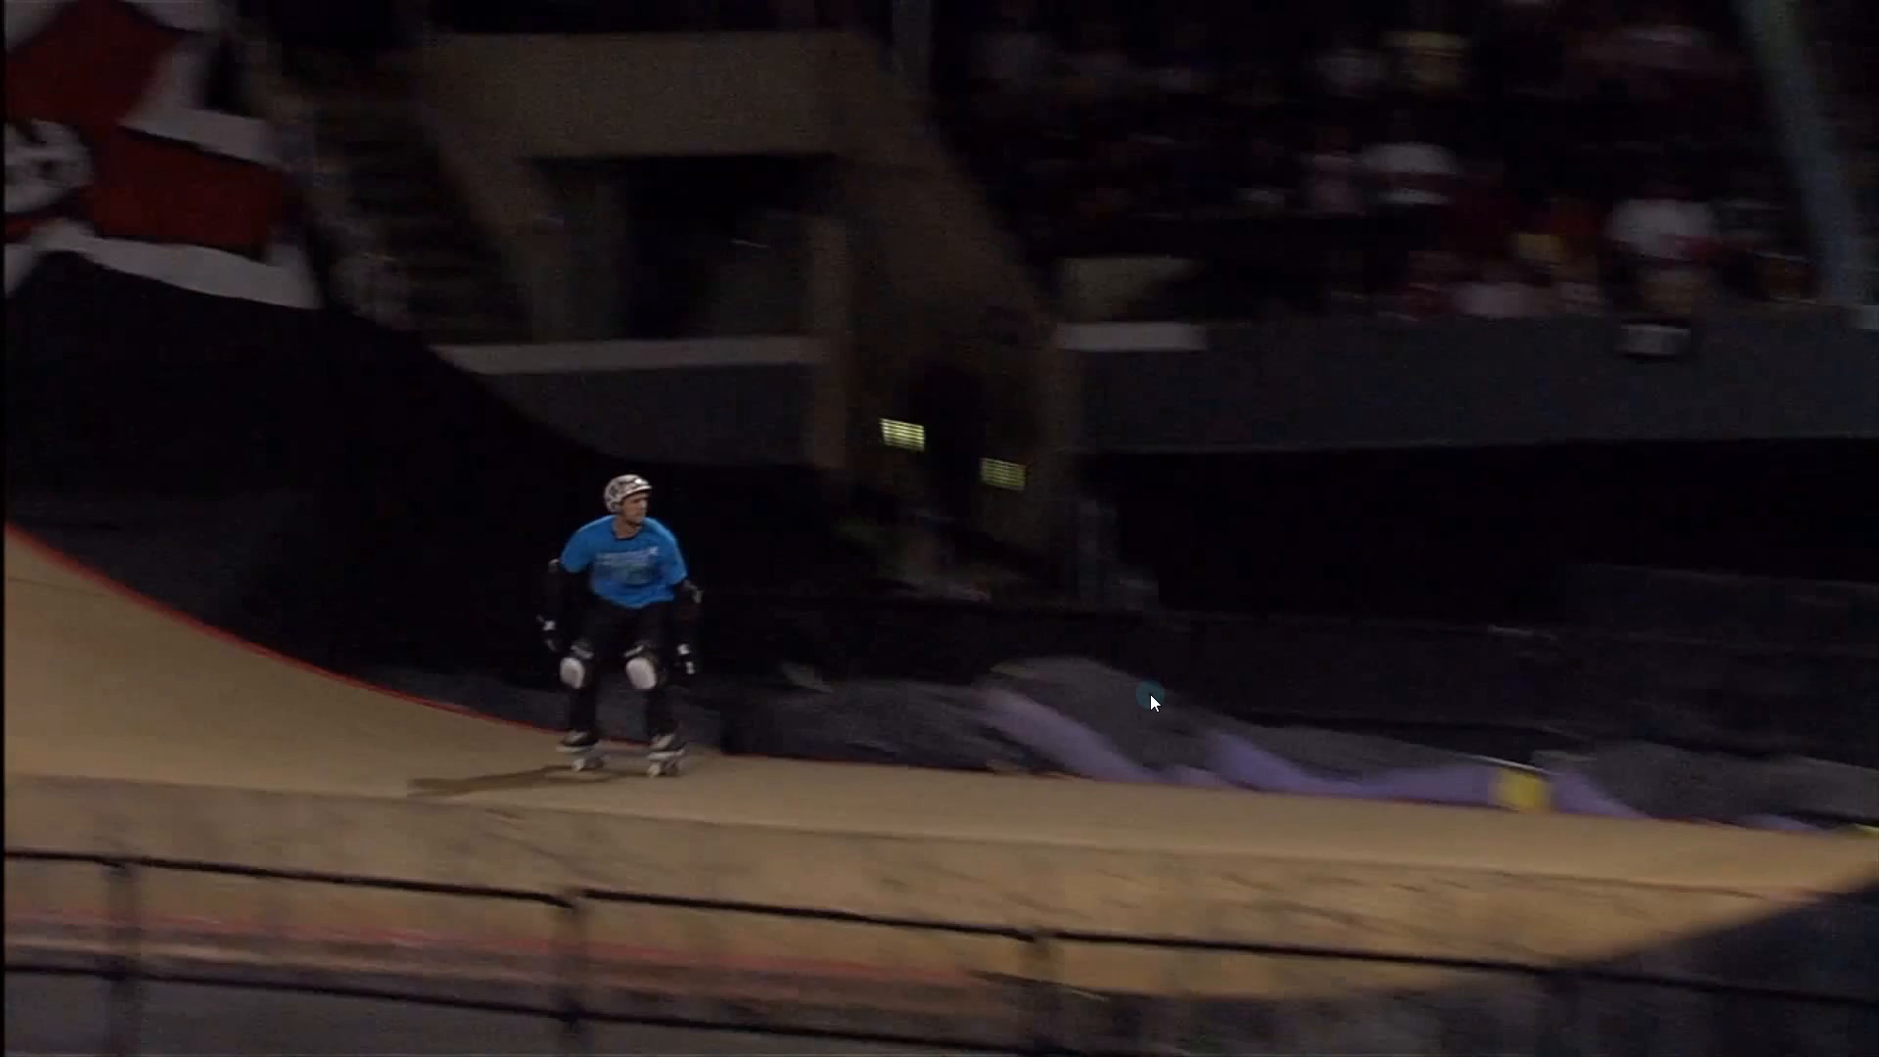
key("Escape")
key("space")
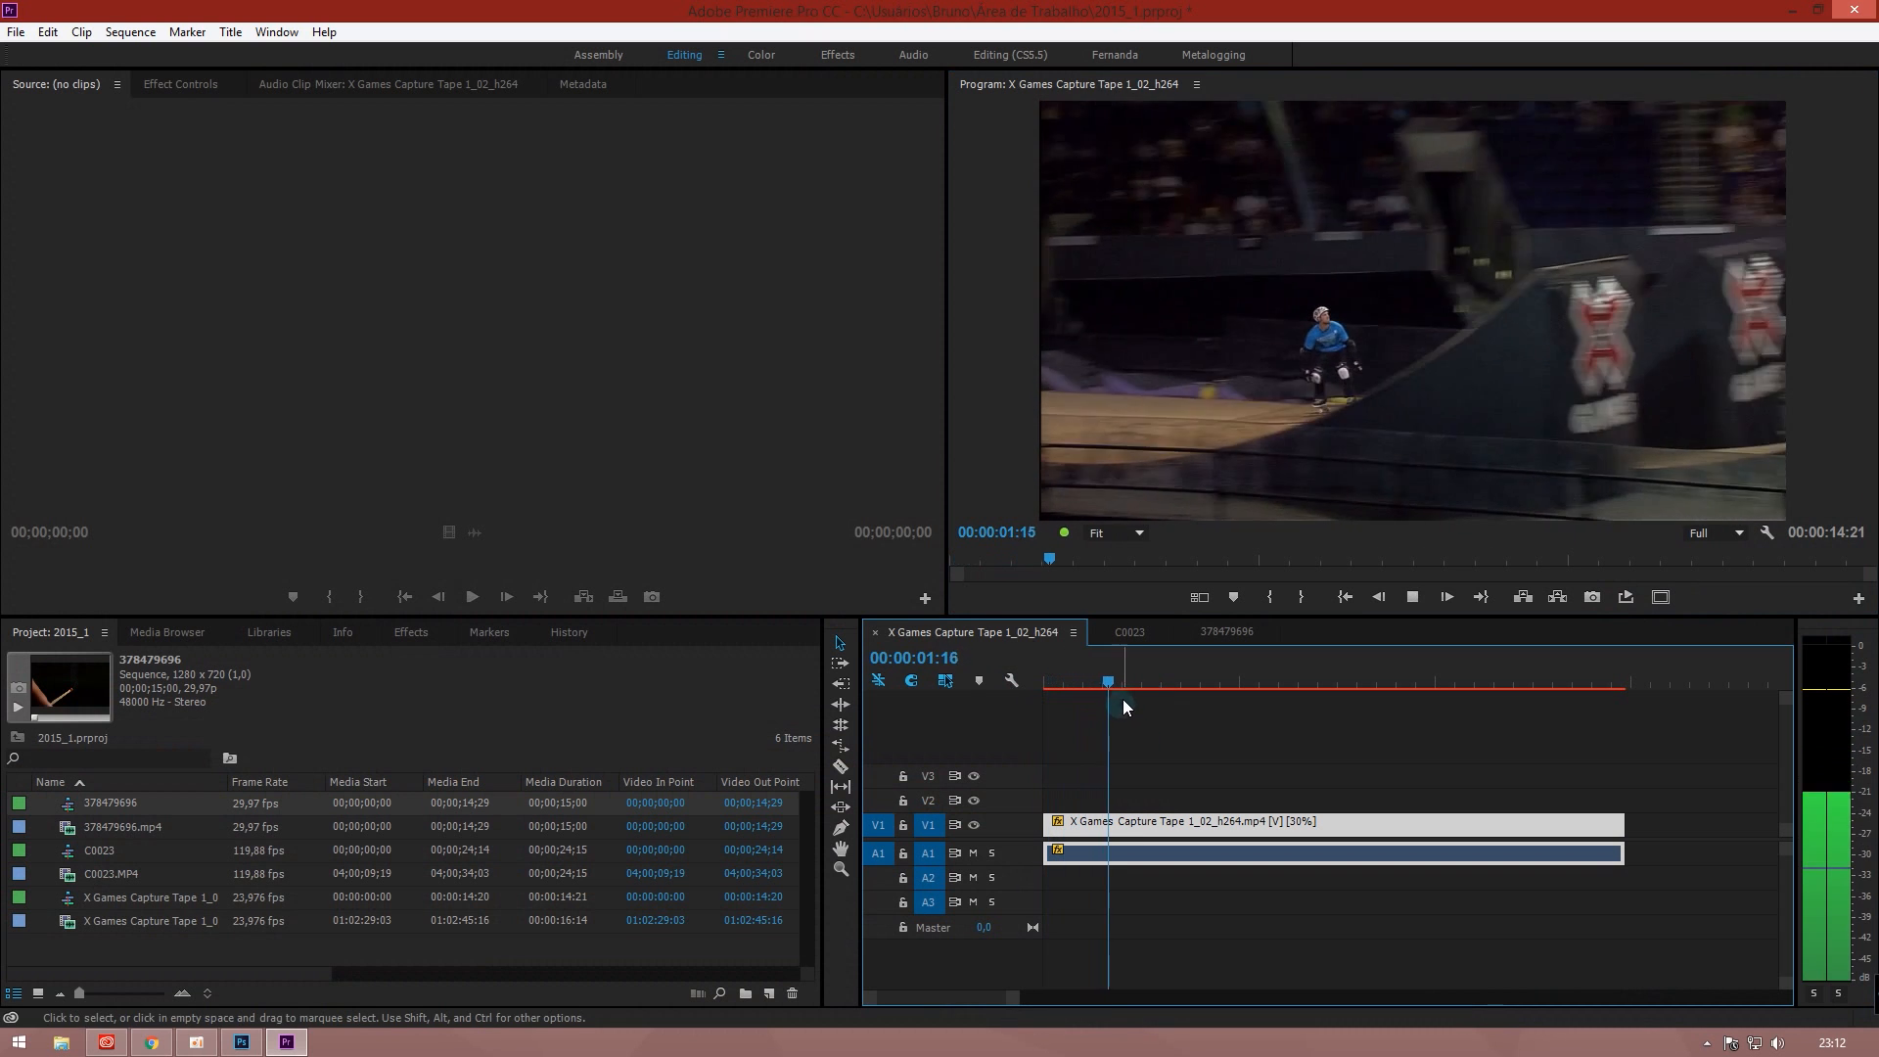
key("space")
key("Home")
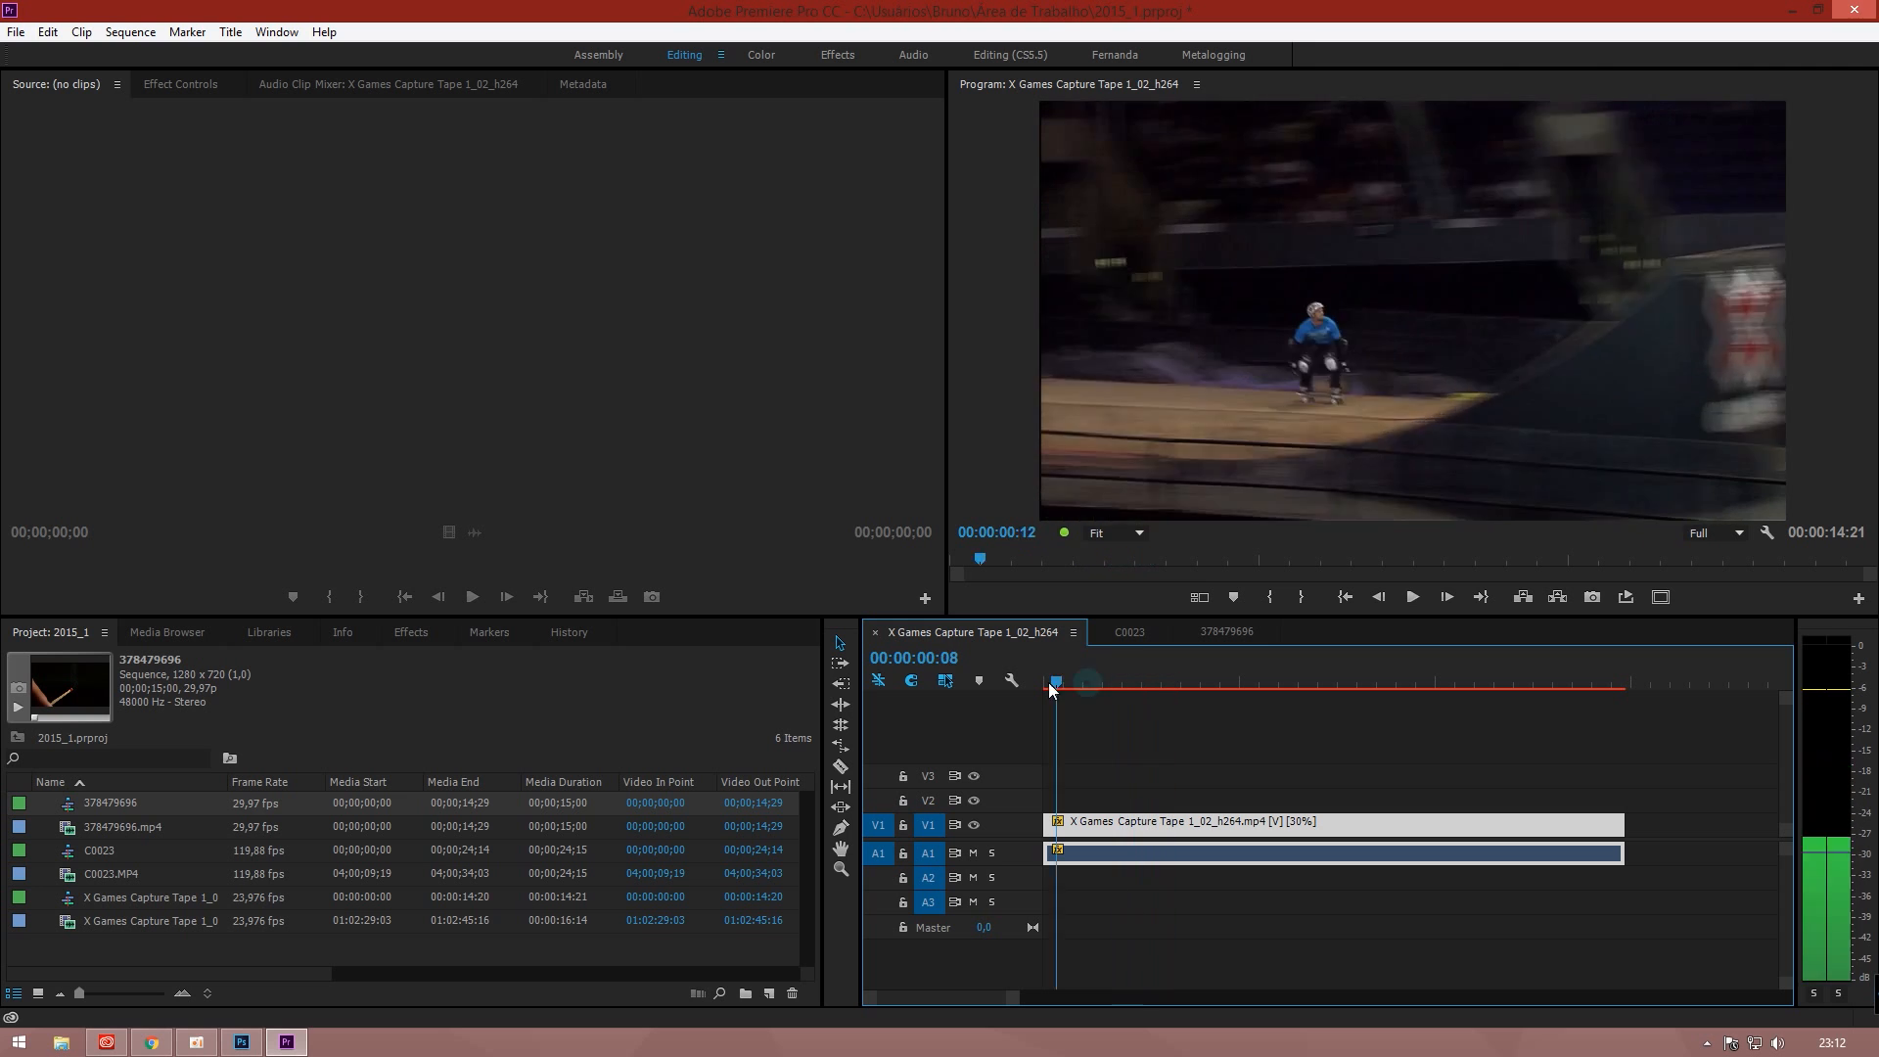
Render the X Games sequence from In to Out and review the frame-blended playback full screen
left_click(124, 32)
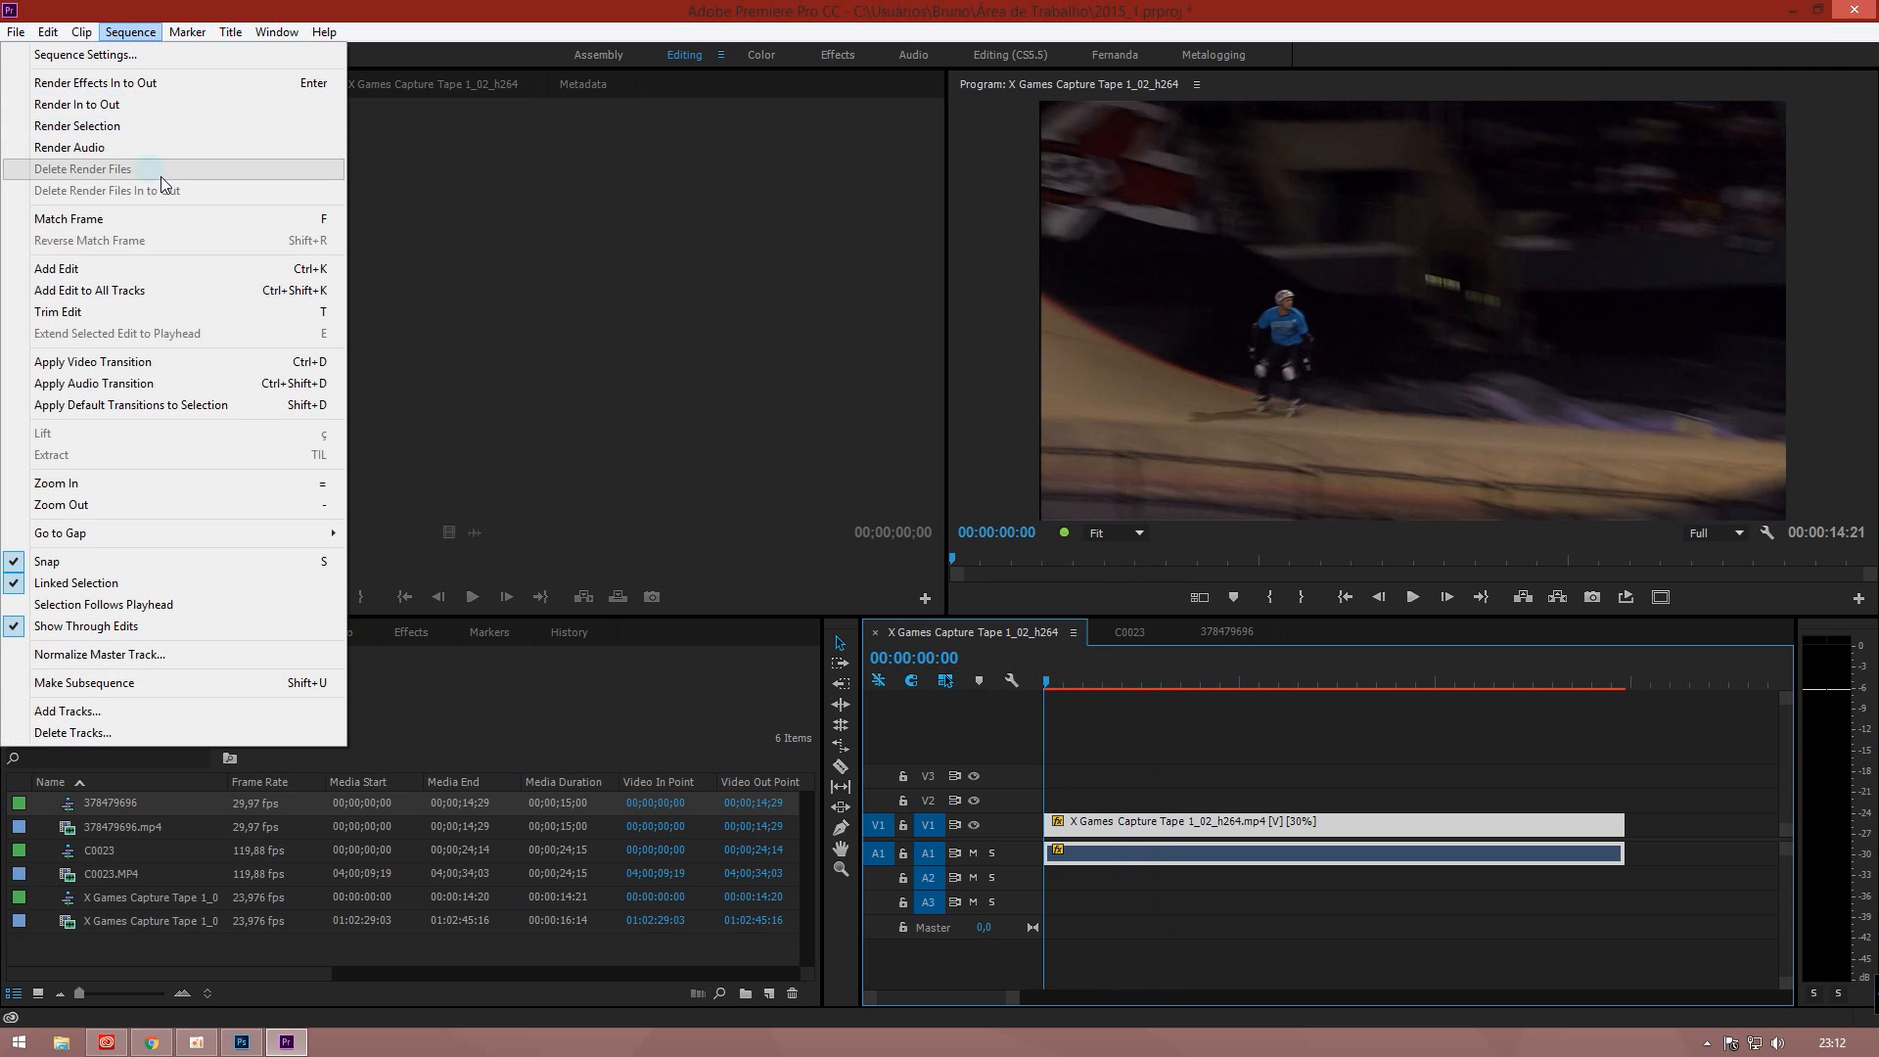
left_click(123, 104)
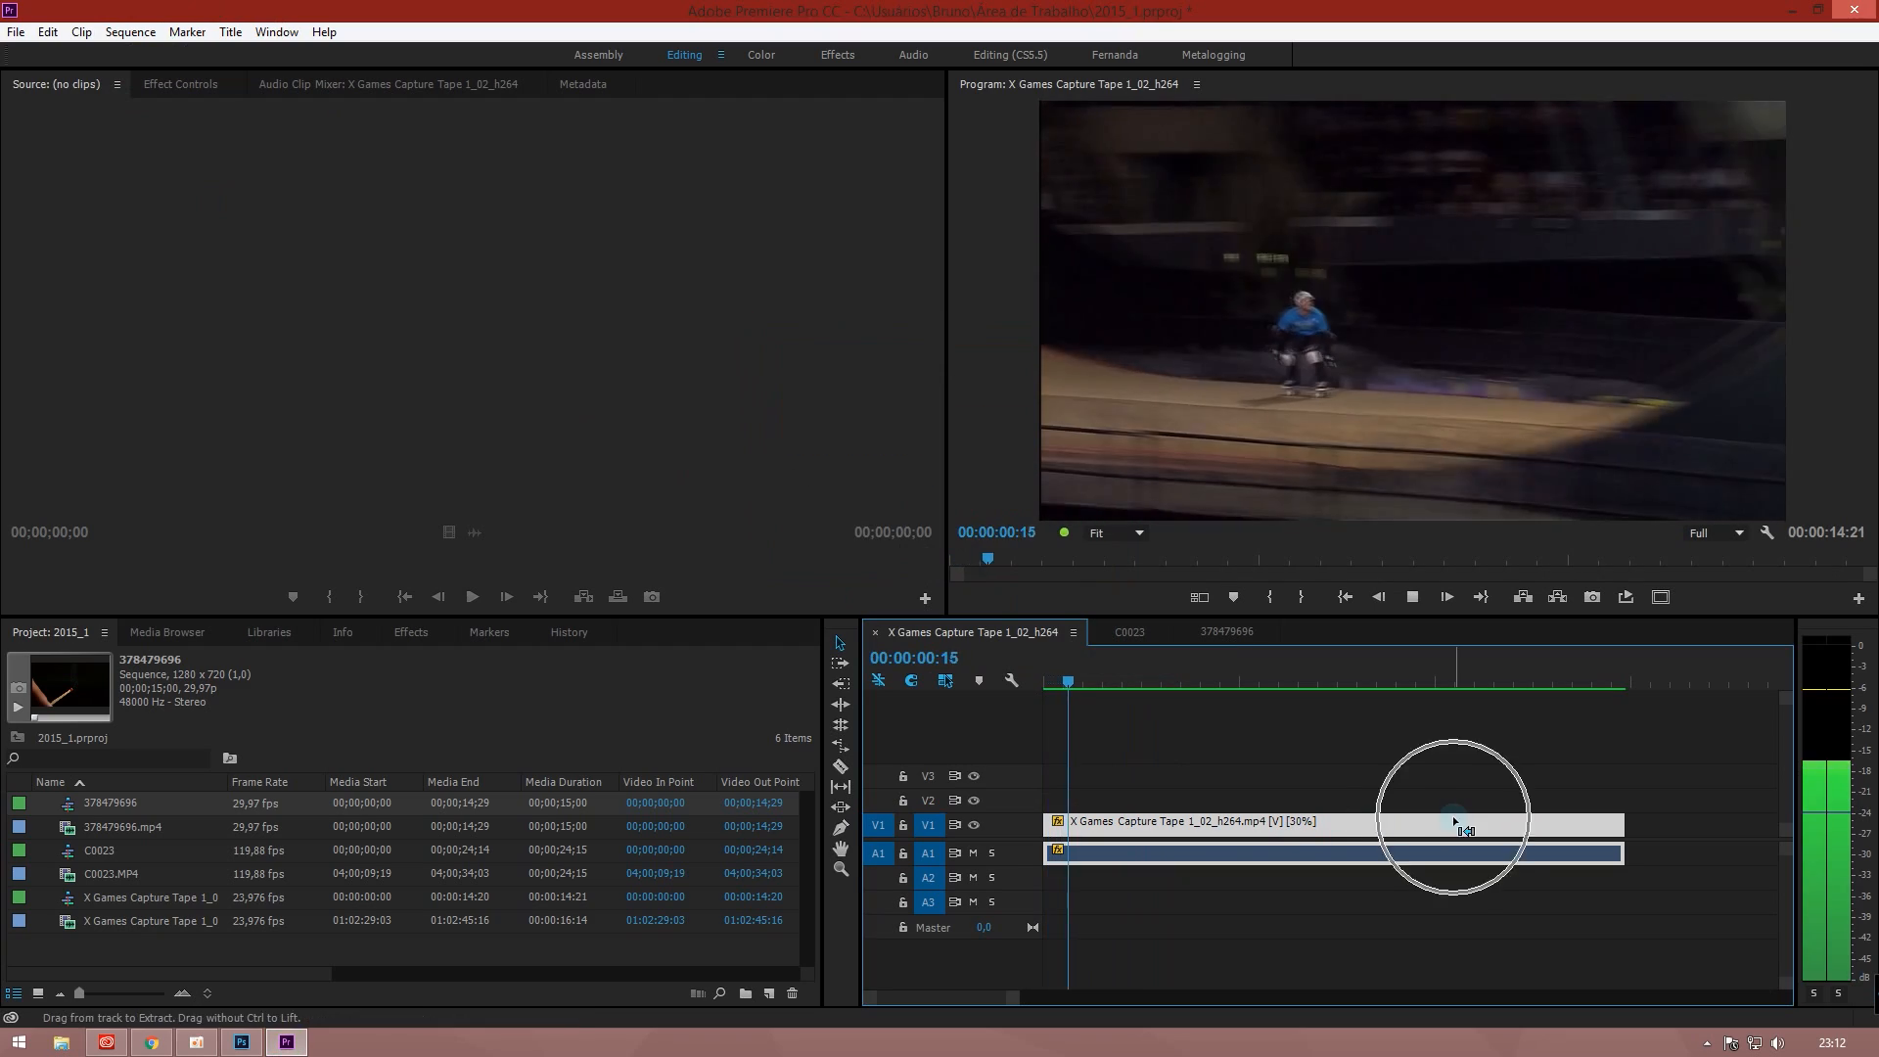
key("ctrl+grave")
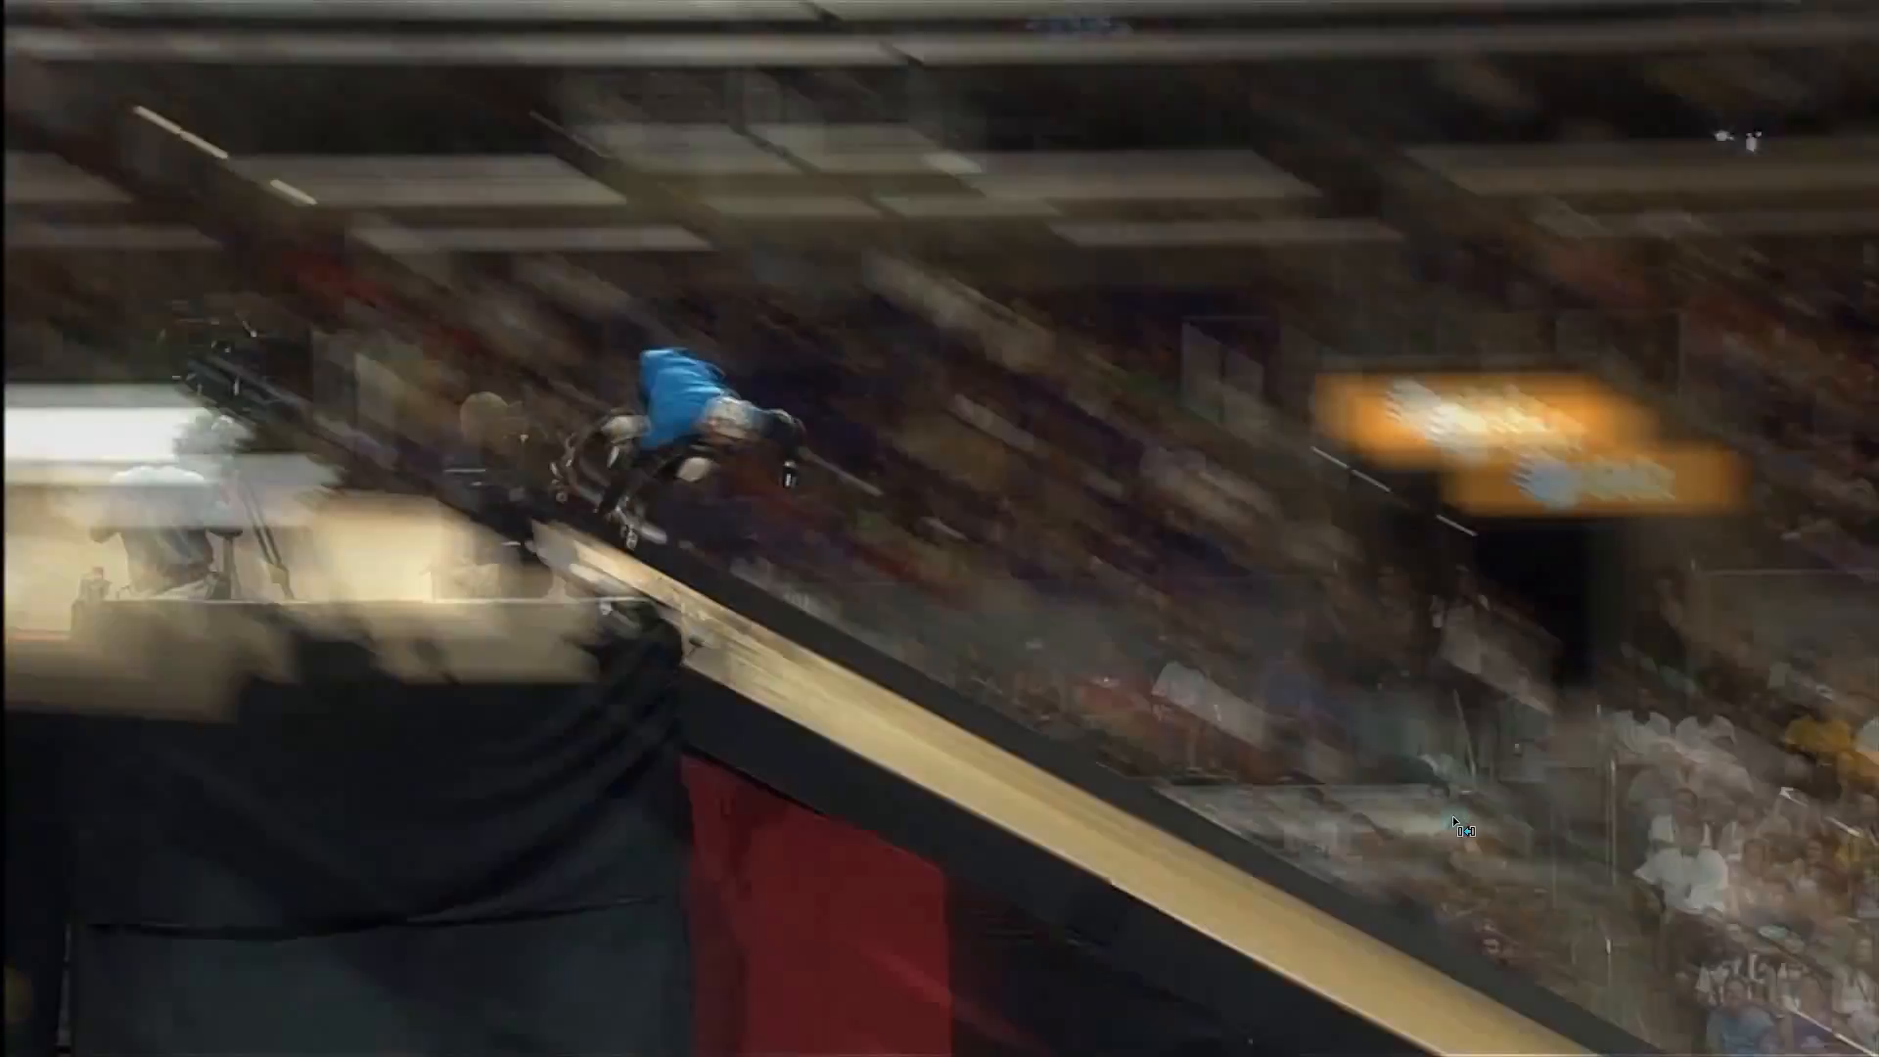
key("Escape")
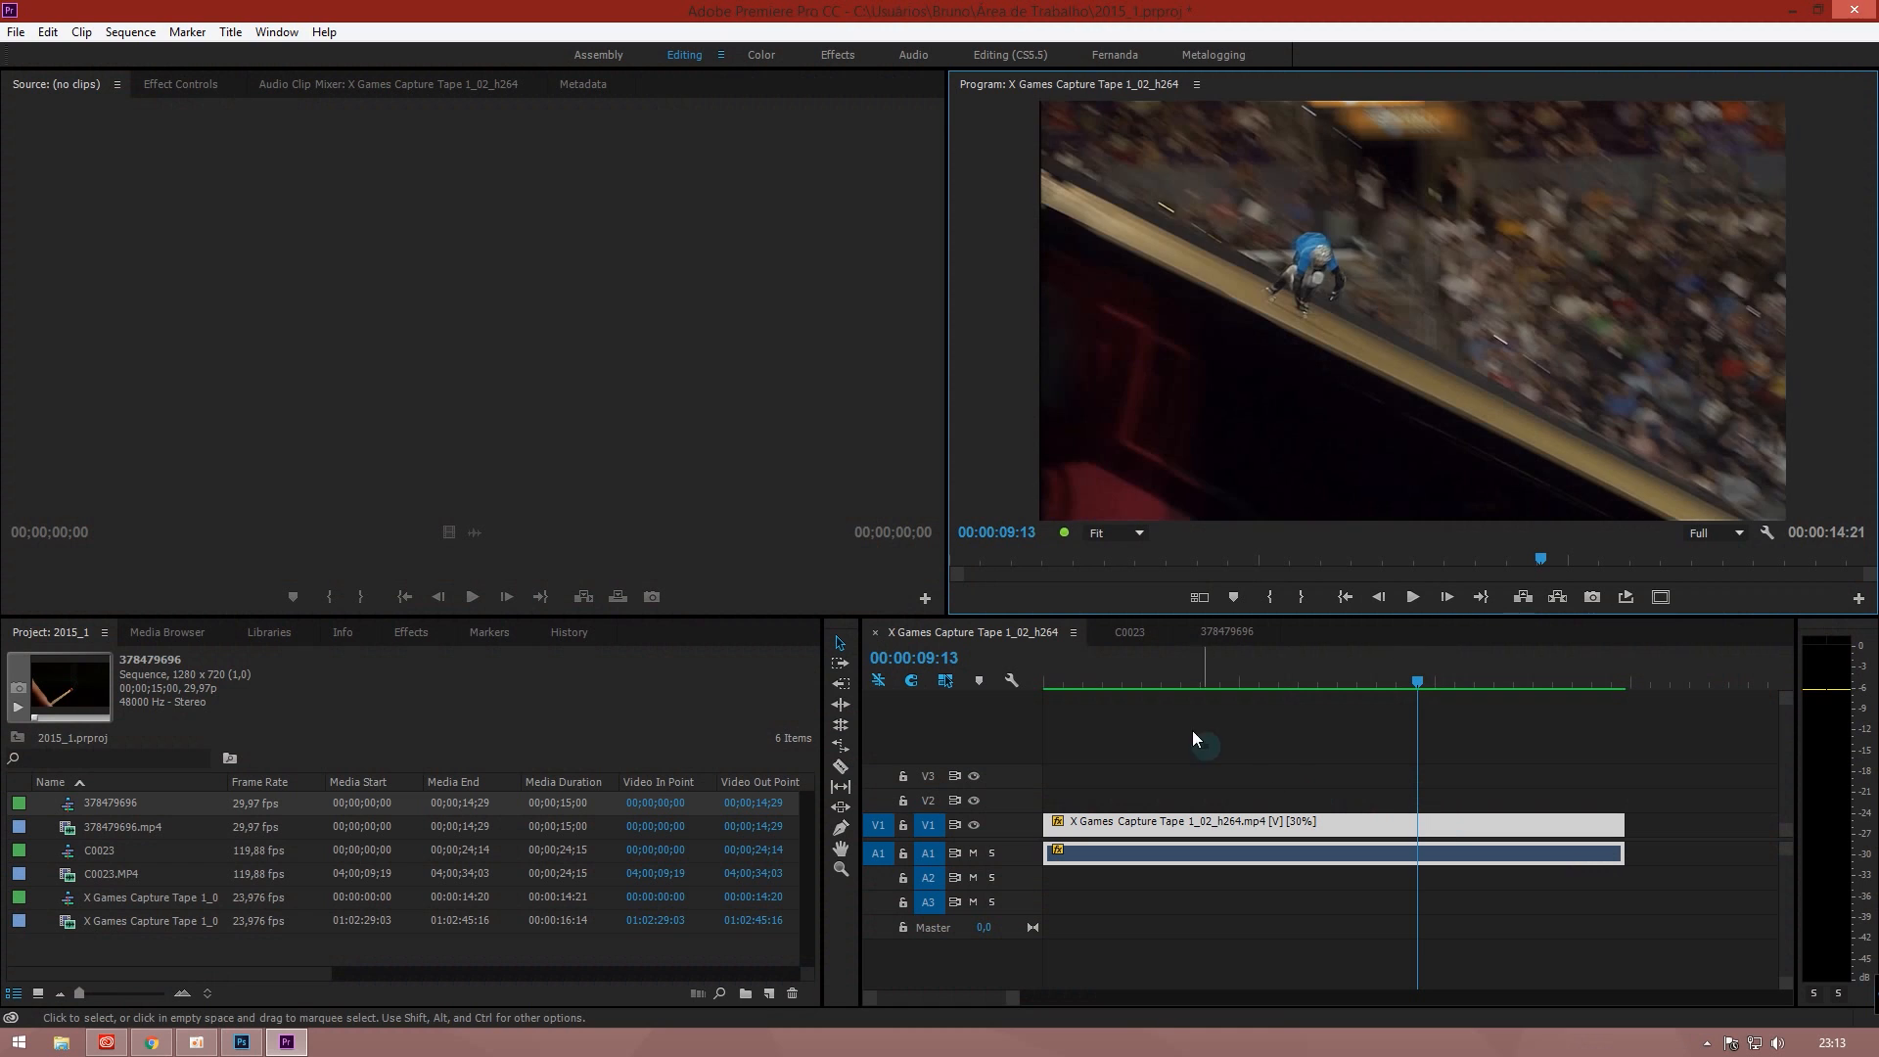
Undo the Frame Blending change while keeping the 30% speed, with the playhead at the sequence start
key("ctrl+z")
left_click_drag(1091, 681, 993, 681)
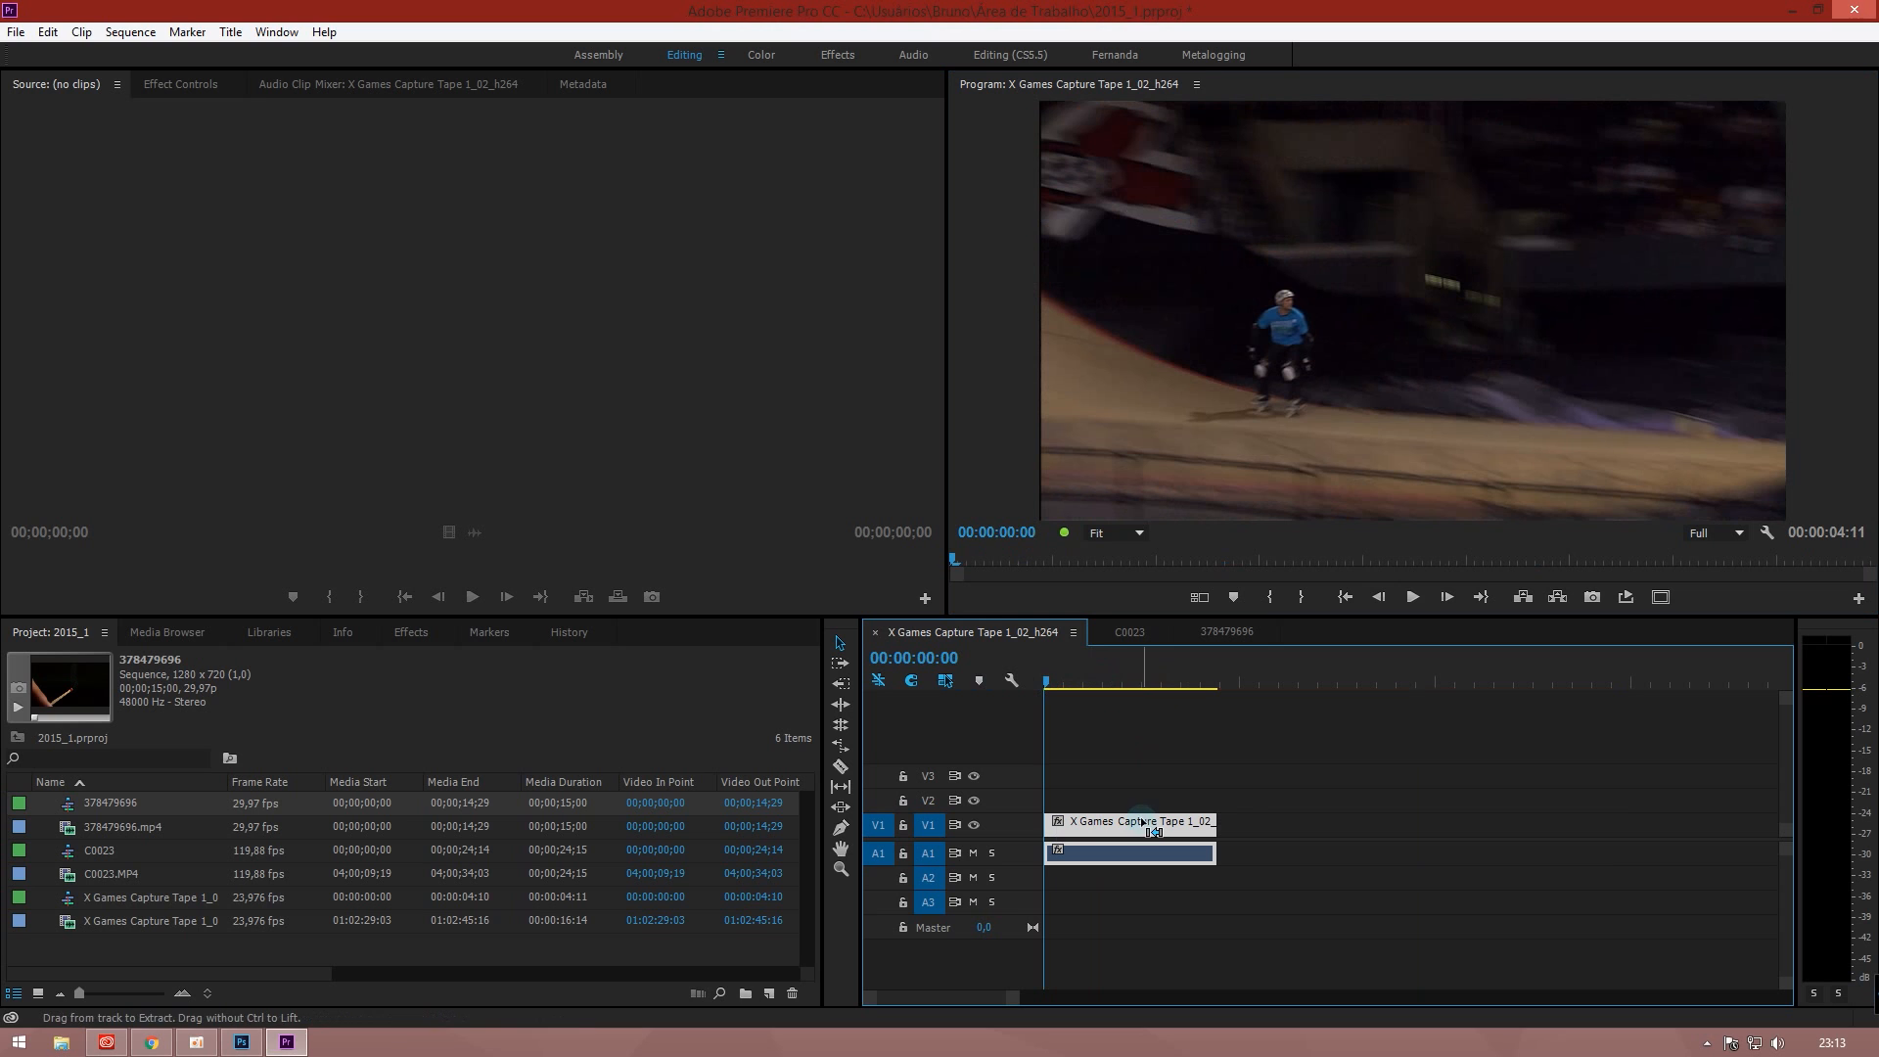
key("ctrl+shift+z")
Set the X Games clip's time interpolation to Frame Blending in its speed and duration settings, keeping the 30% speed
right_click(1167, 818)
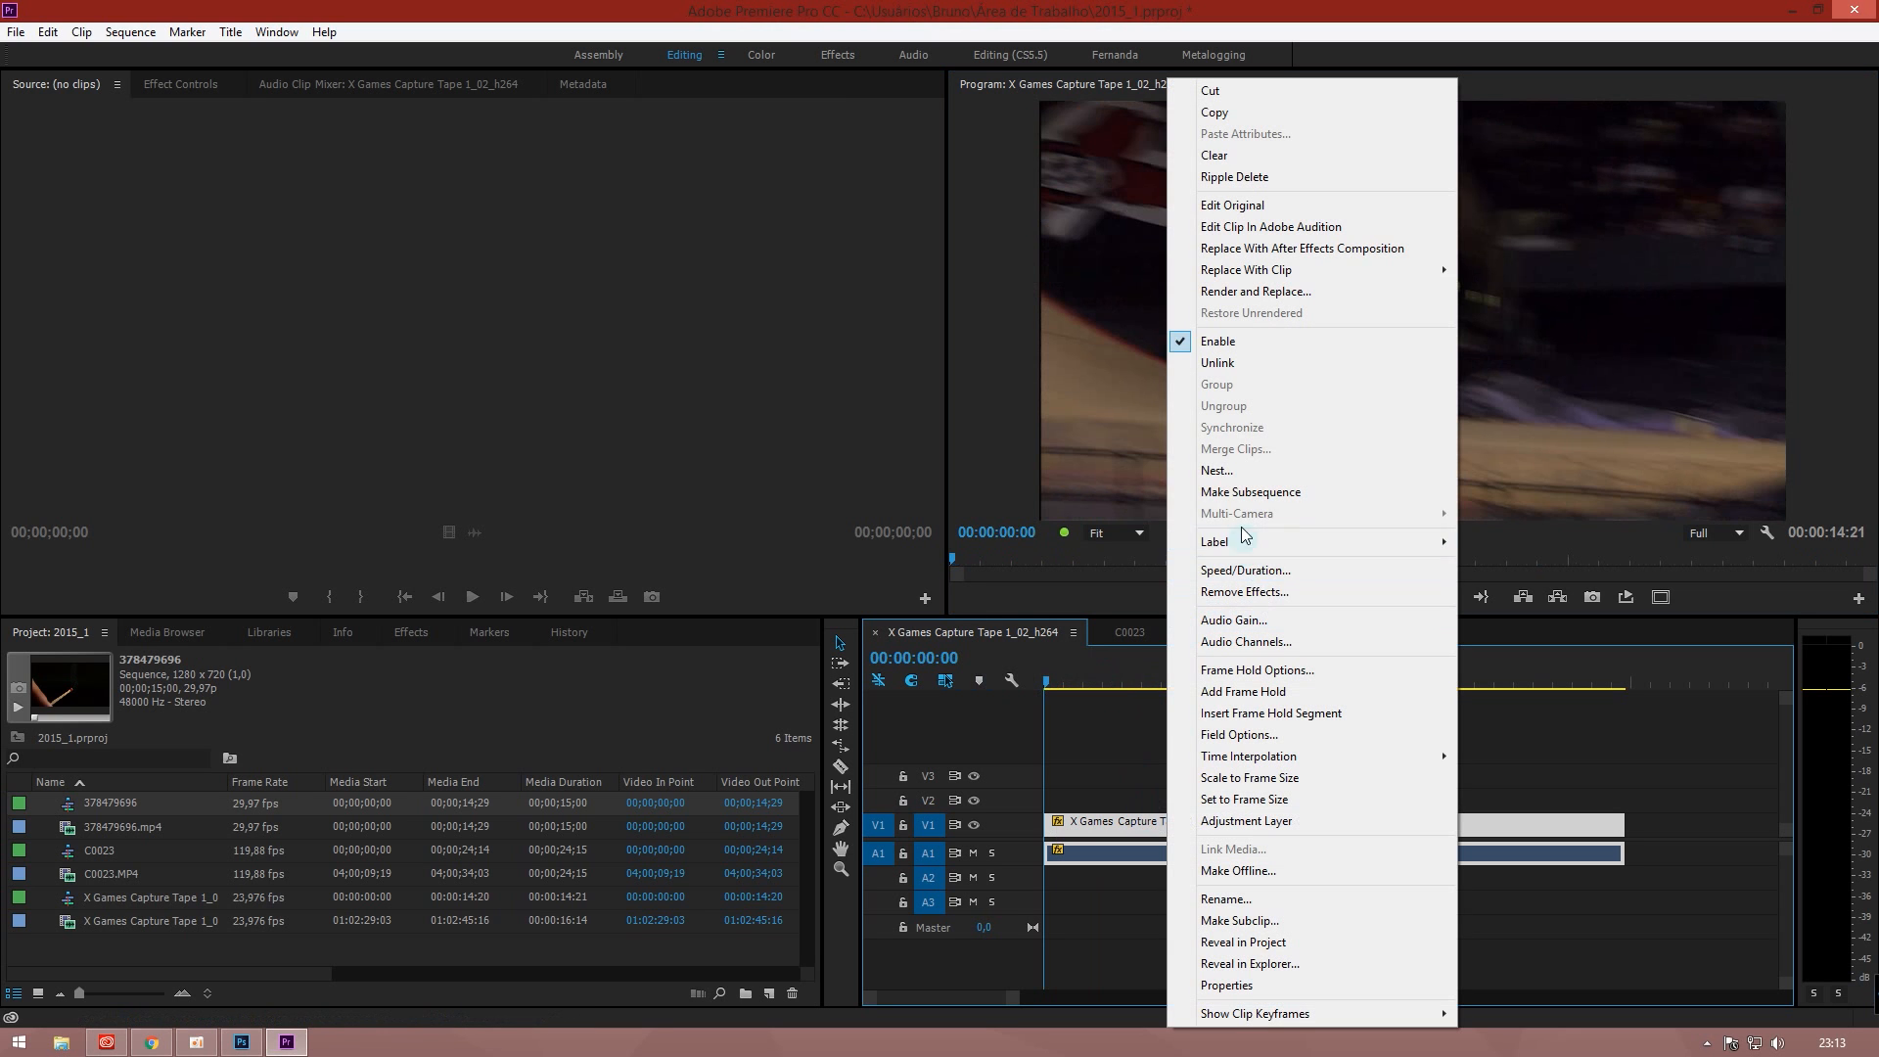
left_click(1245, 571)
left_click(959, 593)
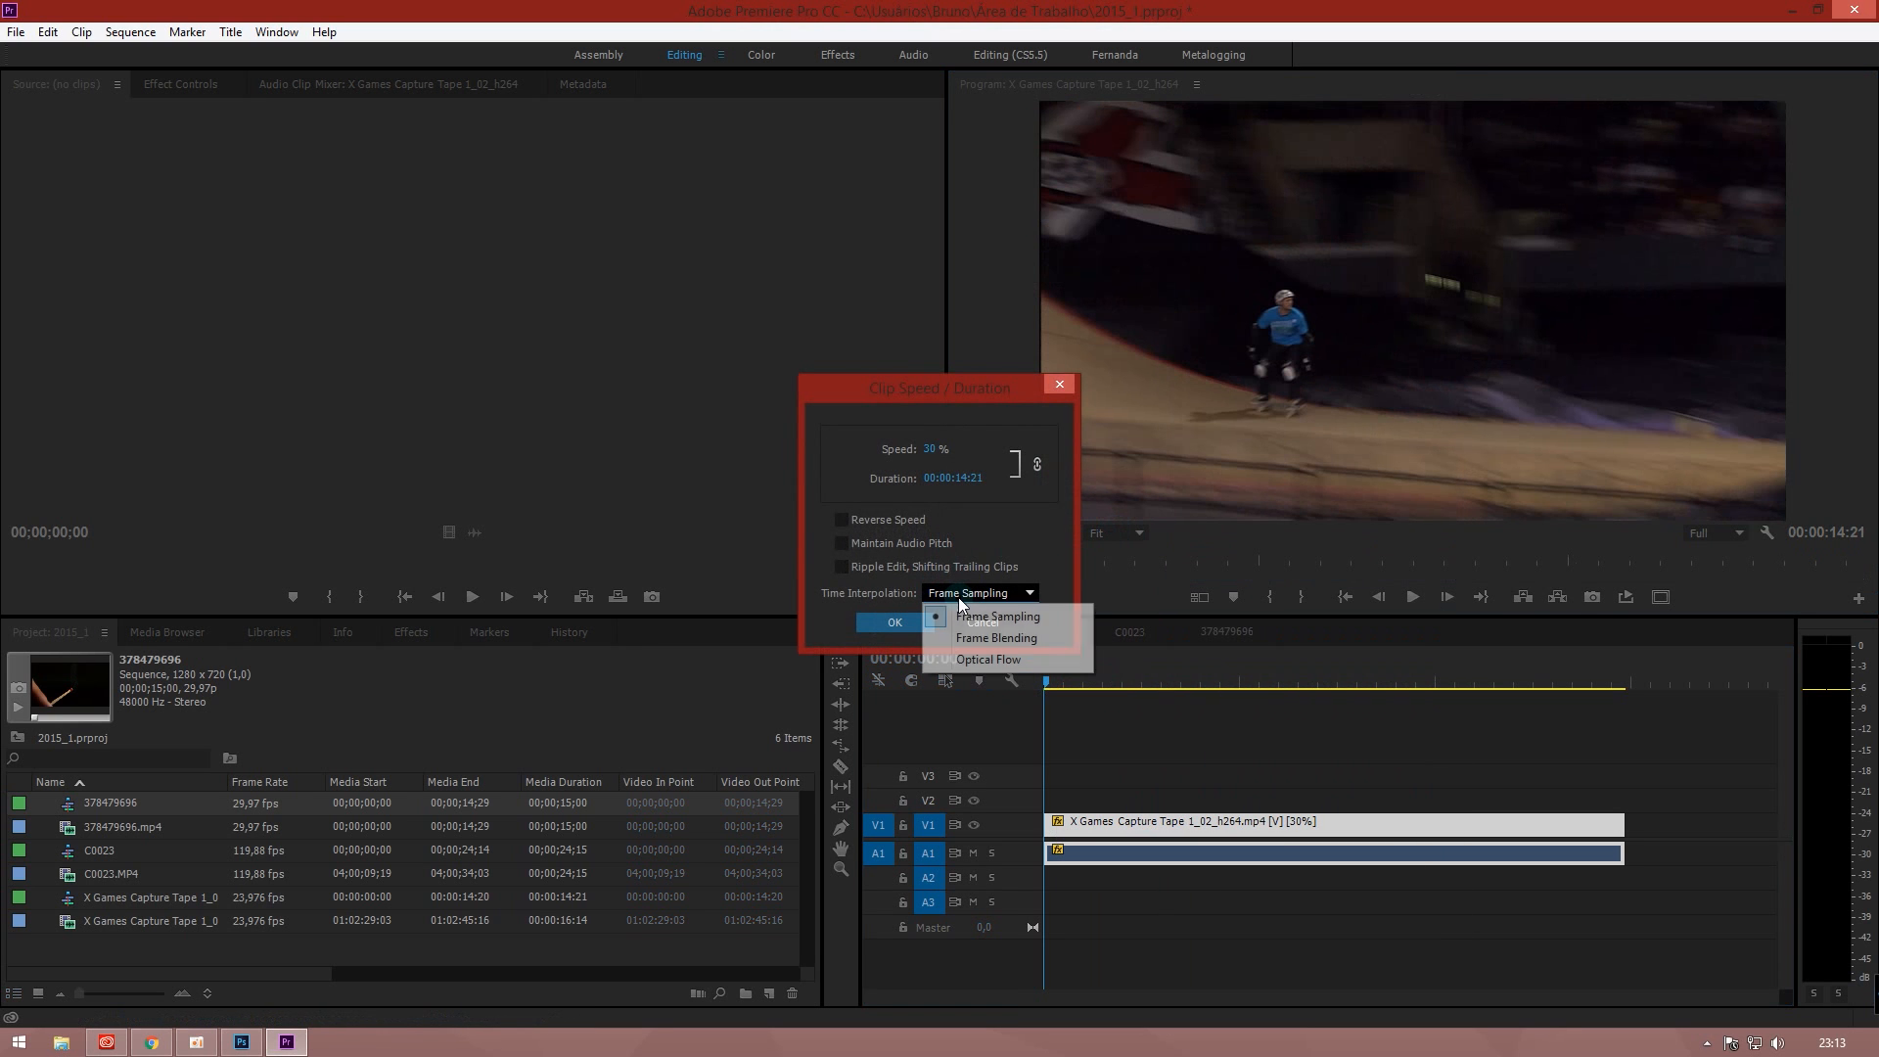
left_click(868, 603)
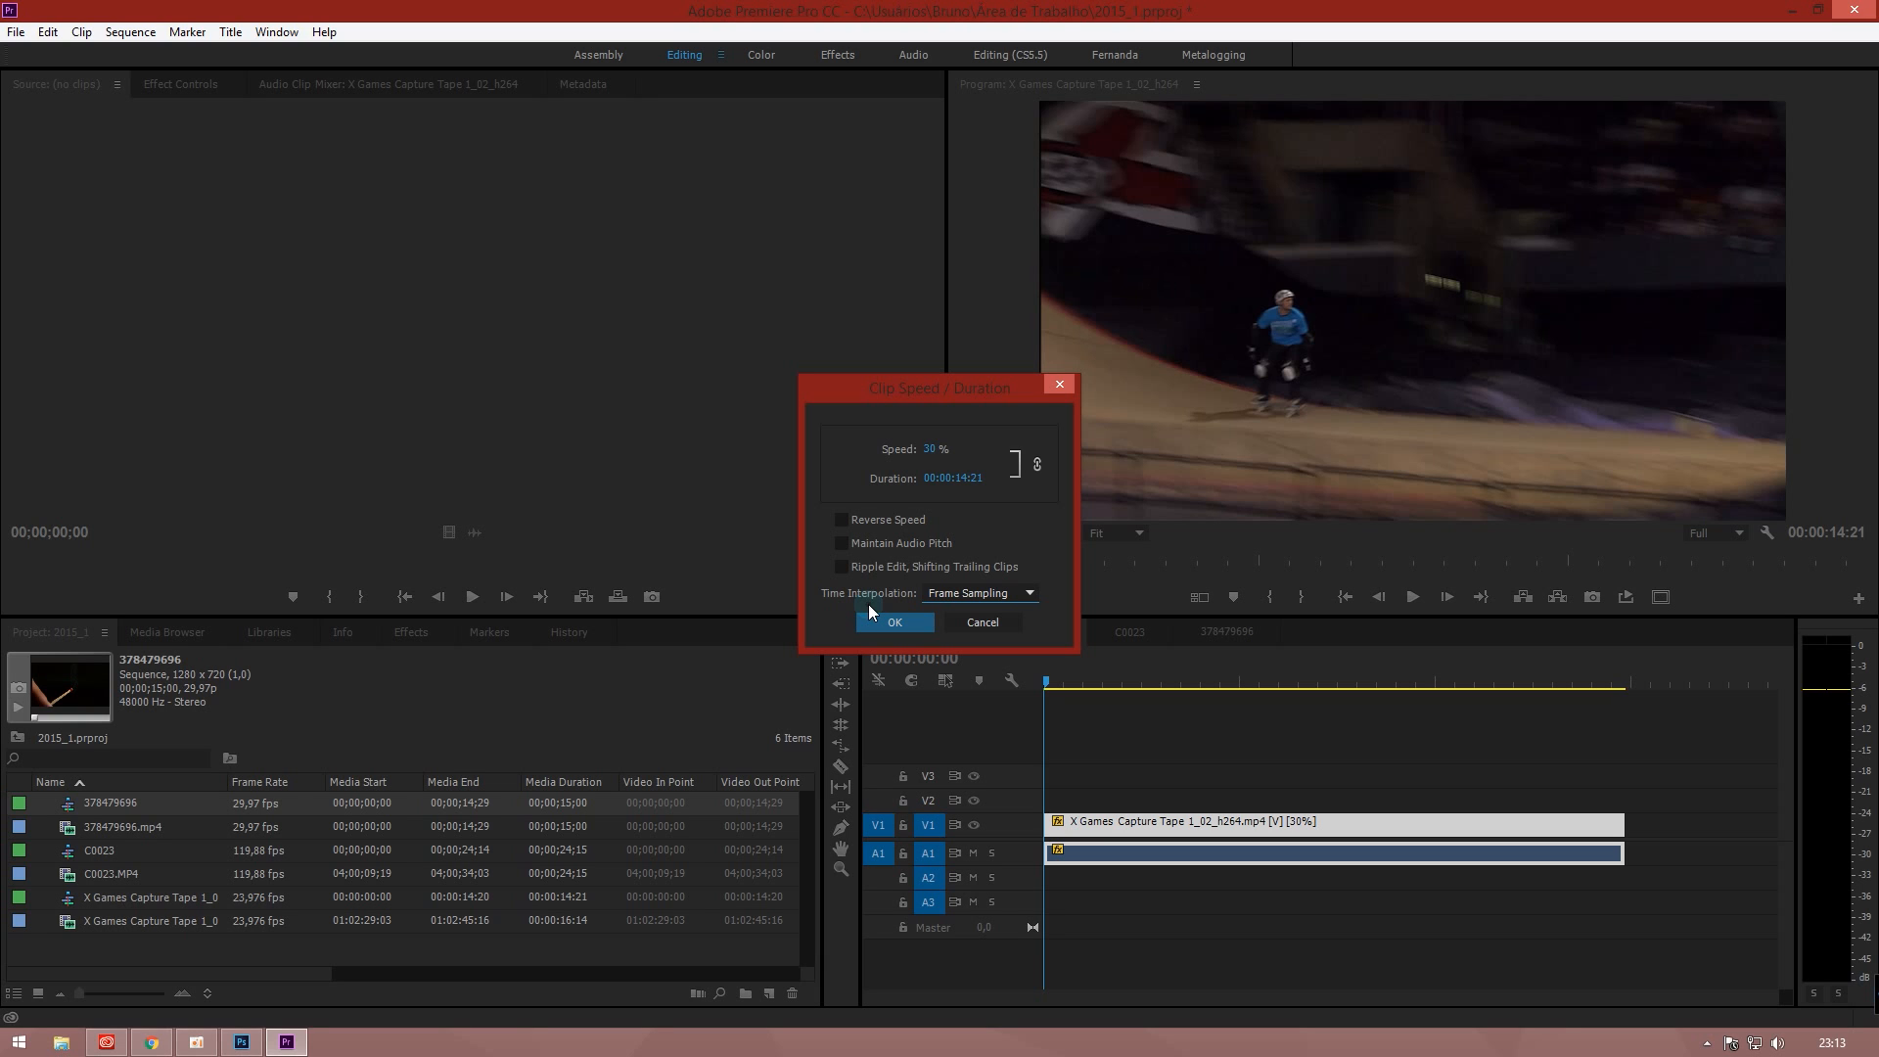
left_click(960, 595)
left_click(980, 640)
left_click(894, 622)
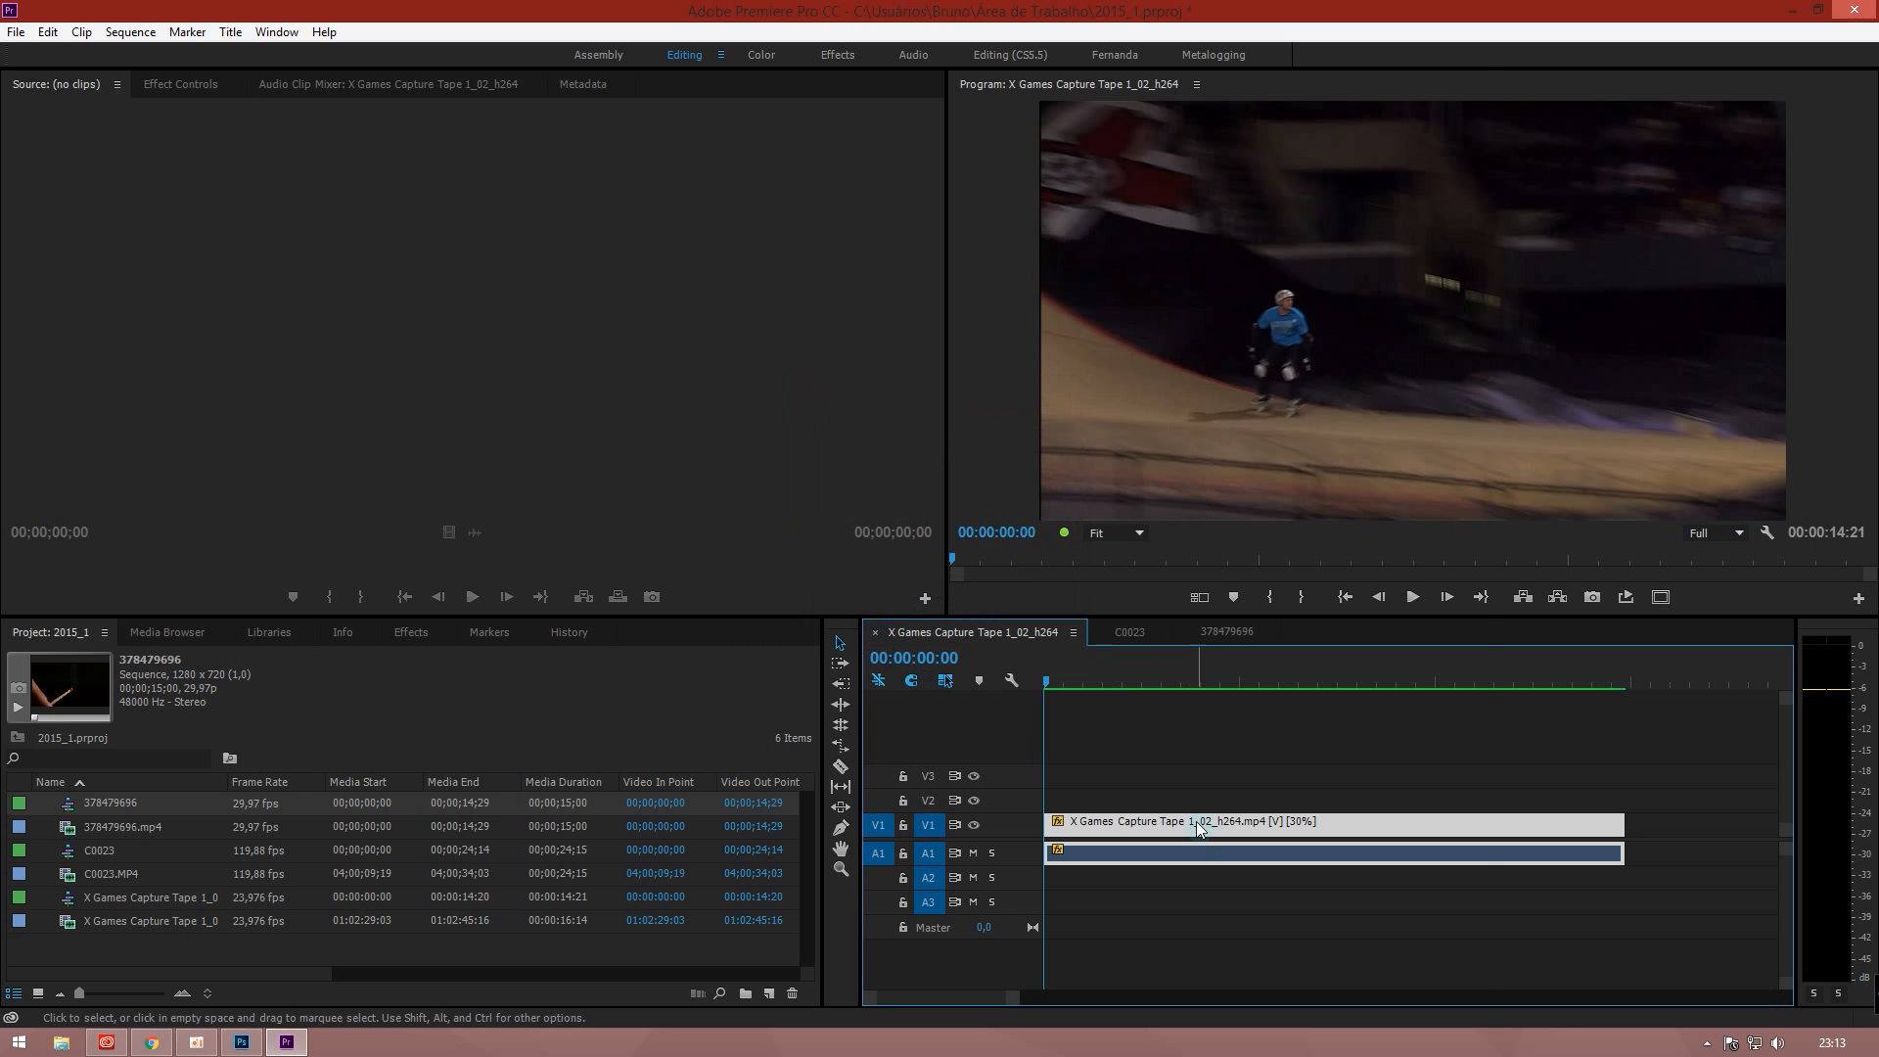
Switch the X Games clip's time interpolation to Frame Sampling directly from the timeline
right_click(1201, 830)
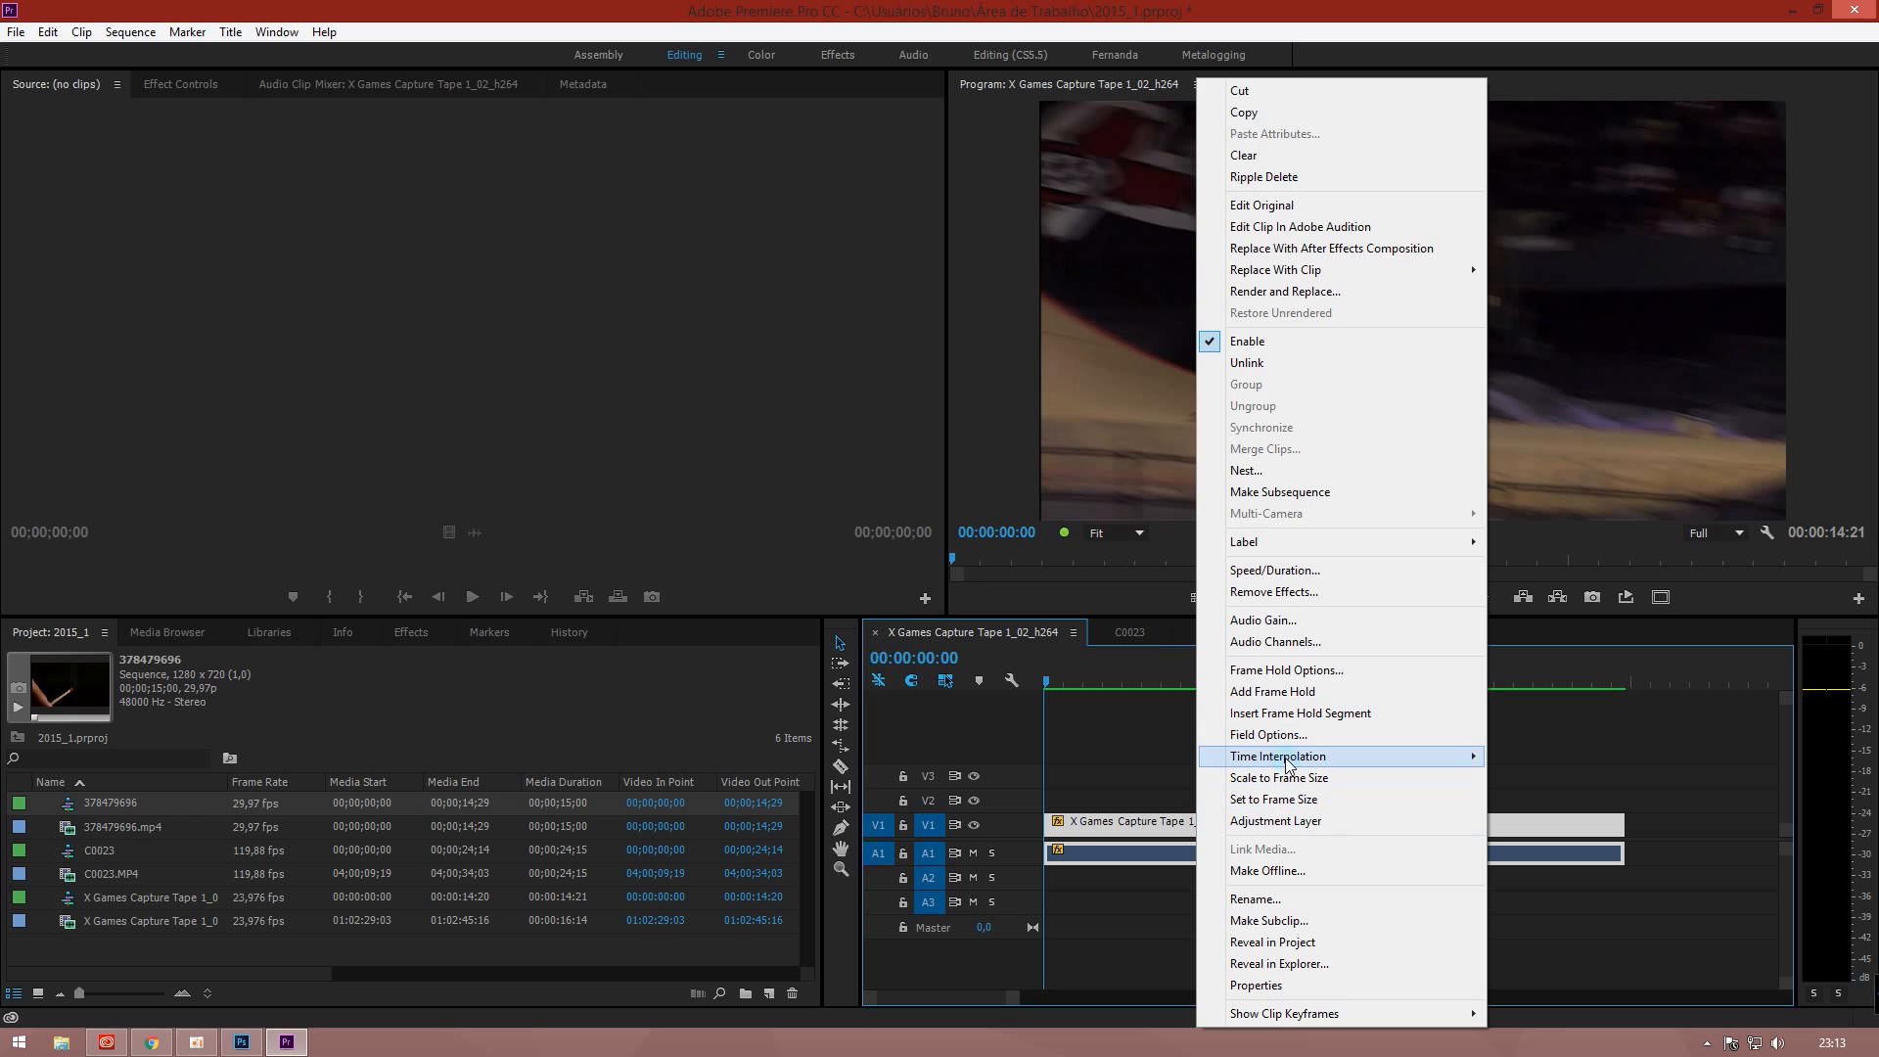
mouse_move(1261, 763)
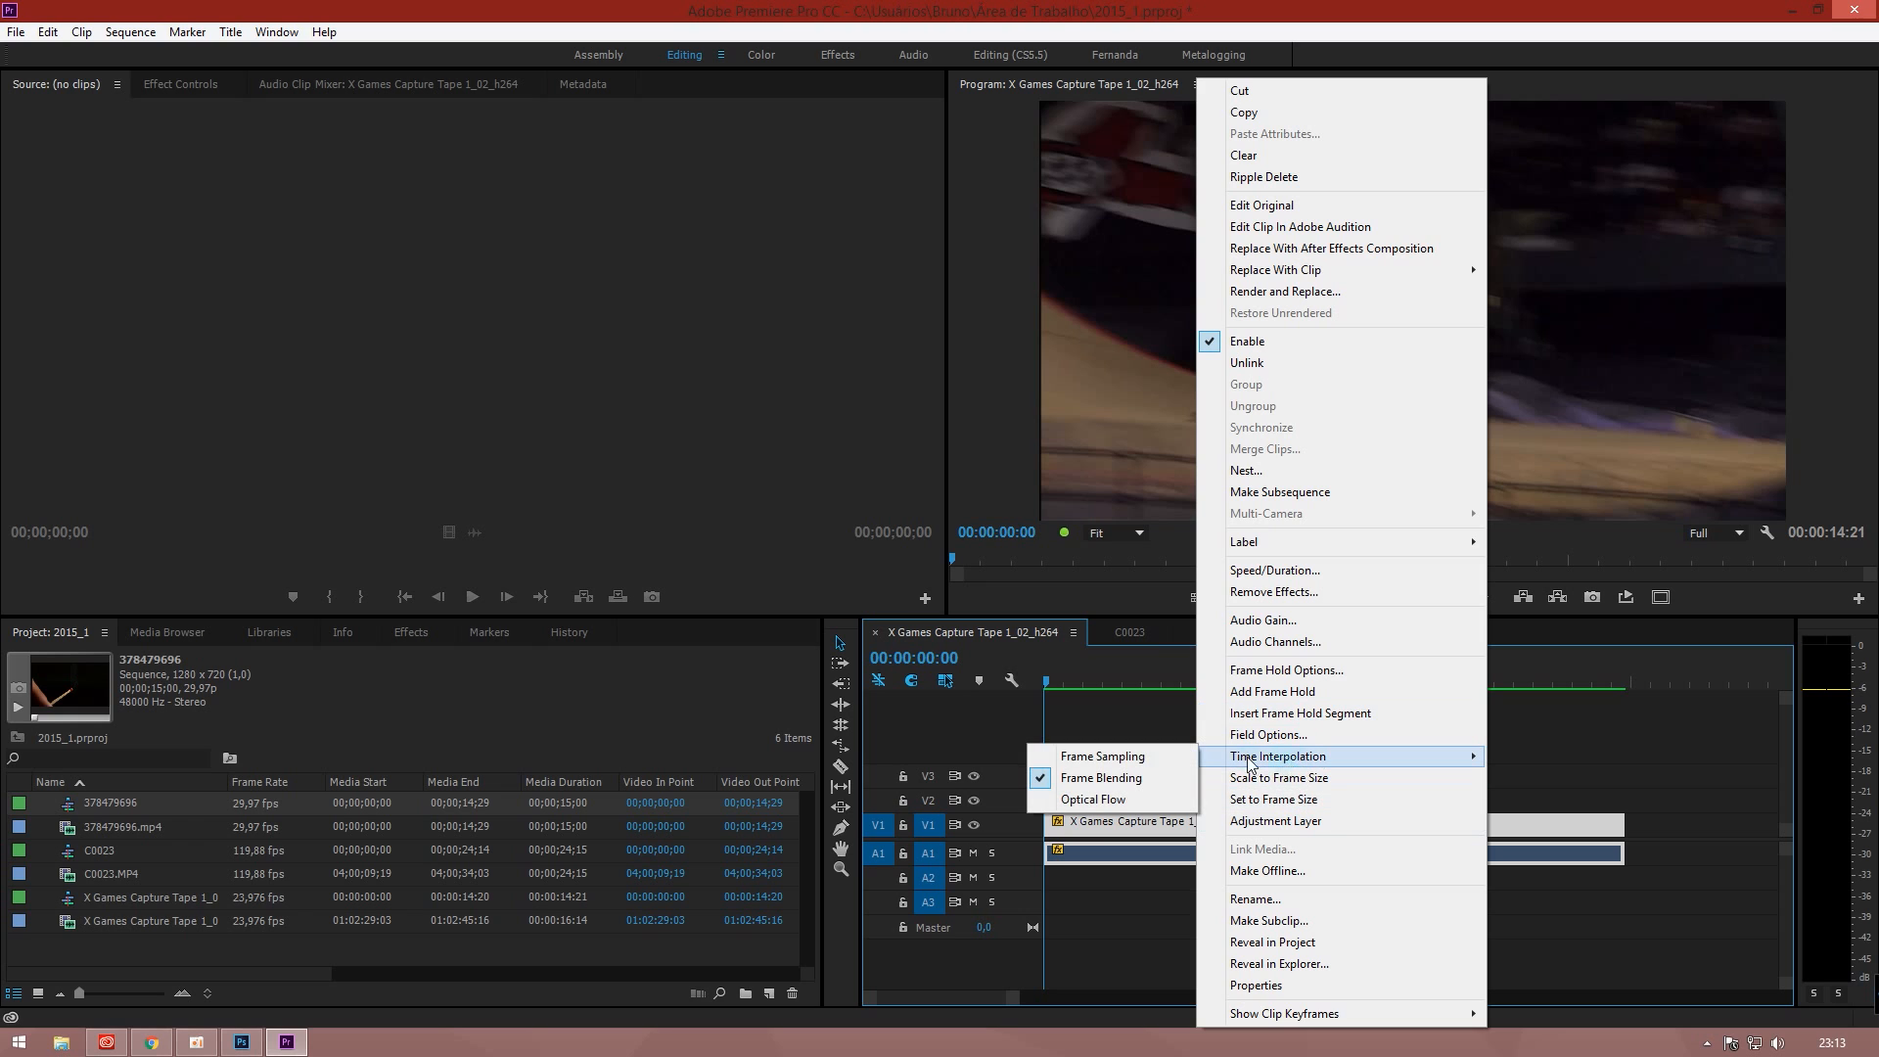
left_click(1095, 760)
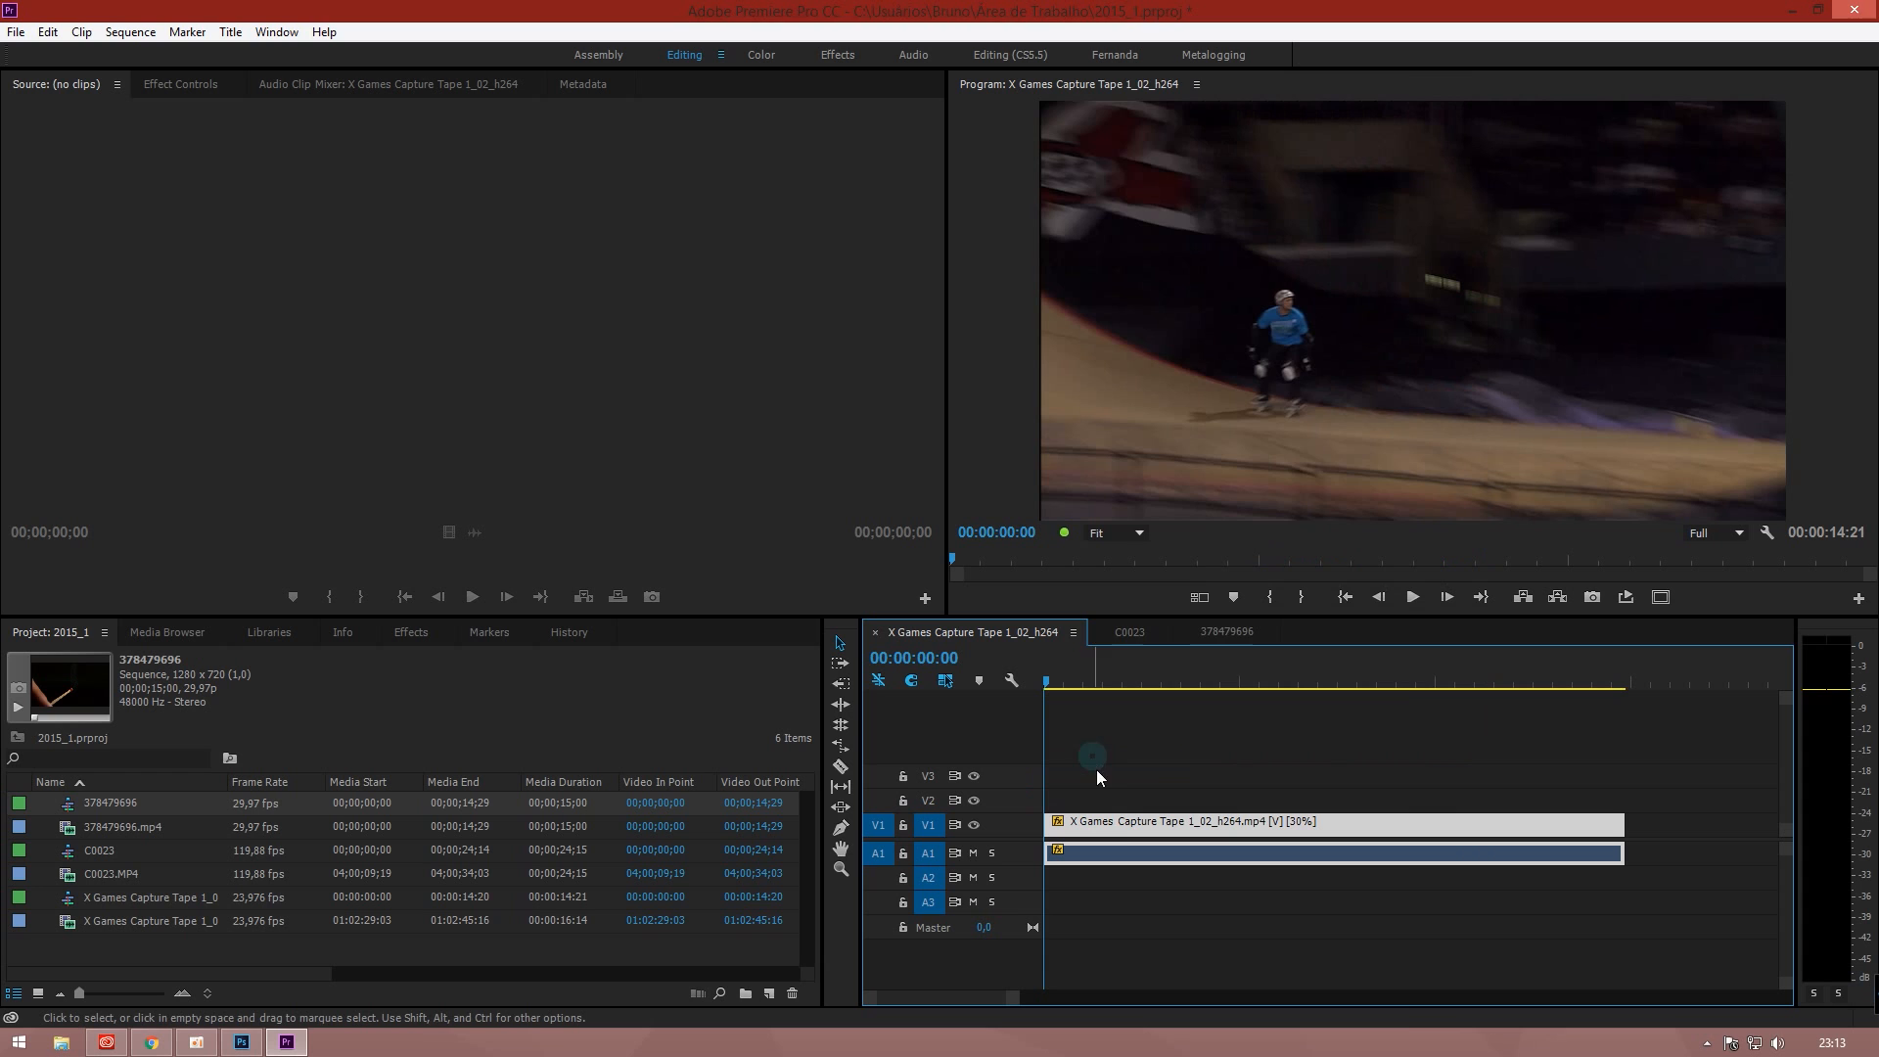
Change the X Games clip's time interpolation to Optical Flow
right_click(1120, 826)
mouse_move(1211, 756)
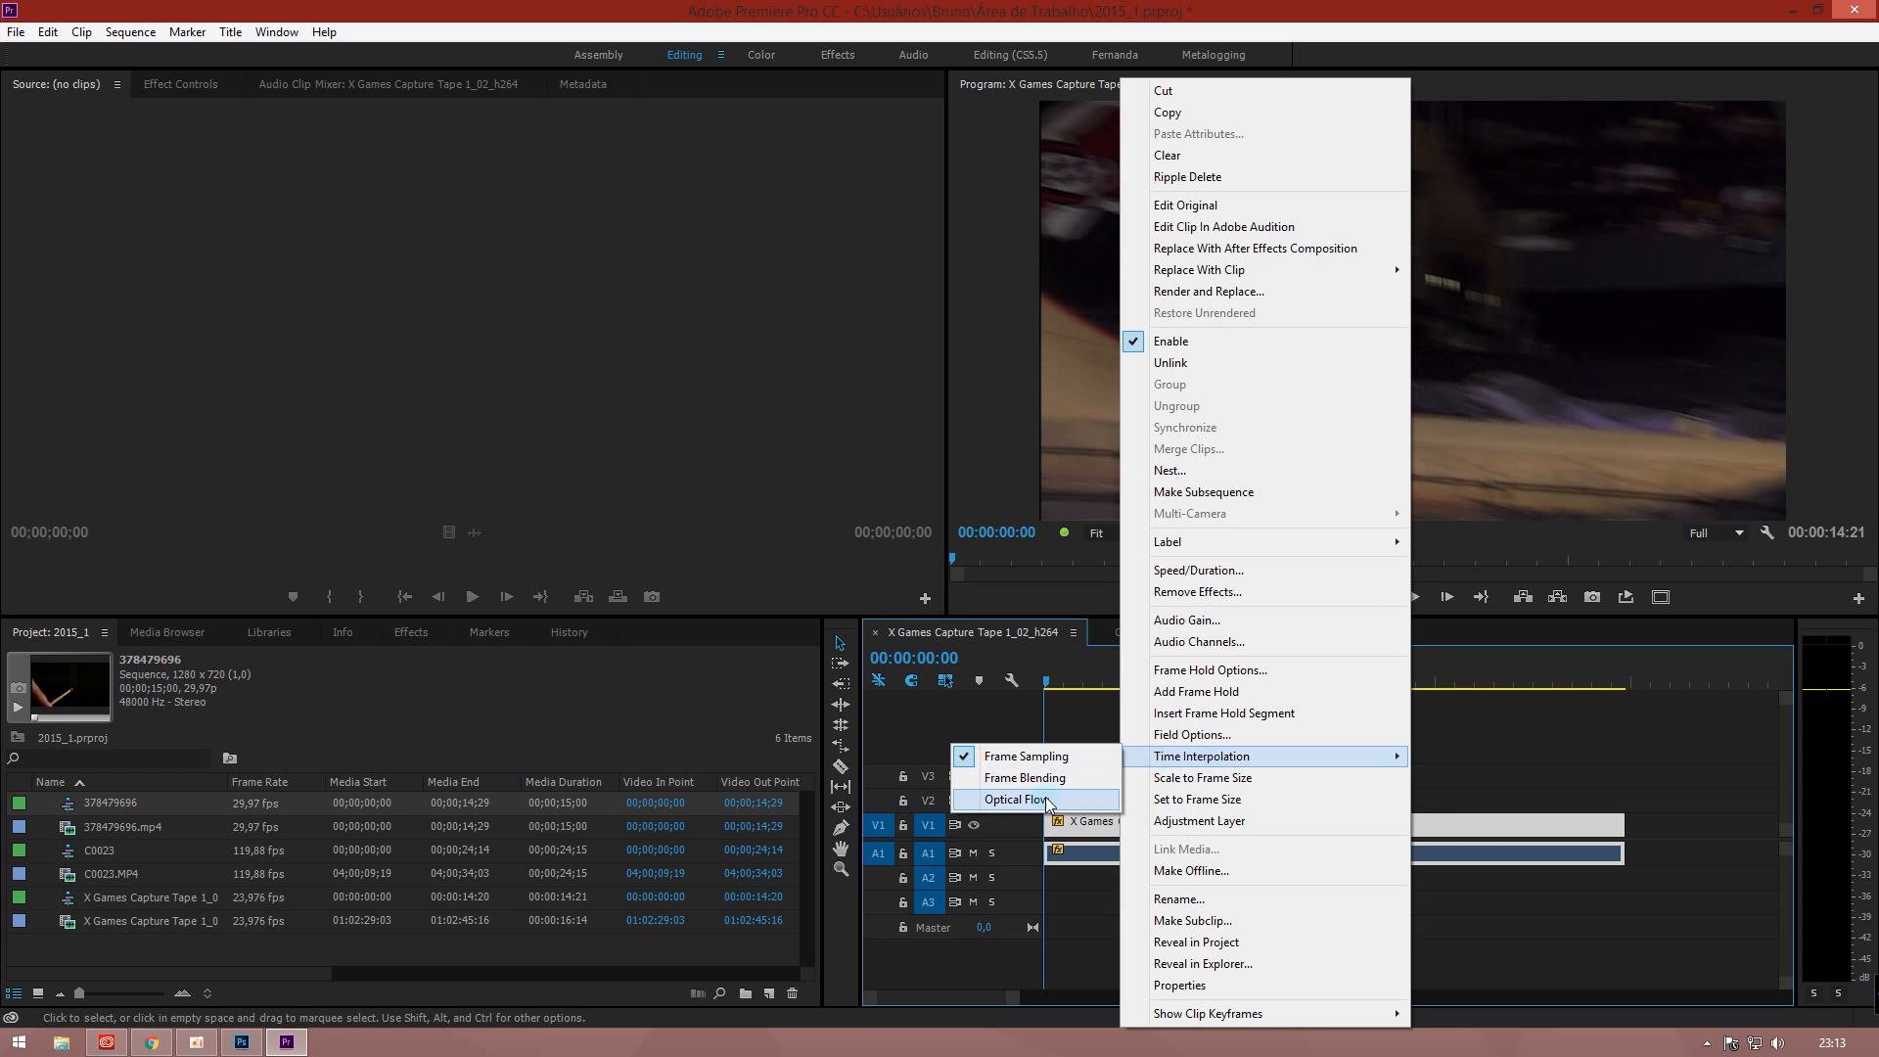
left_click(1045, 797)
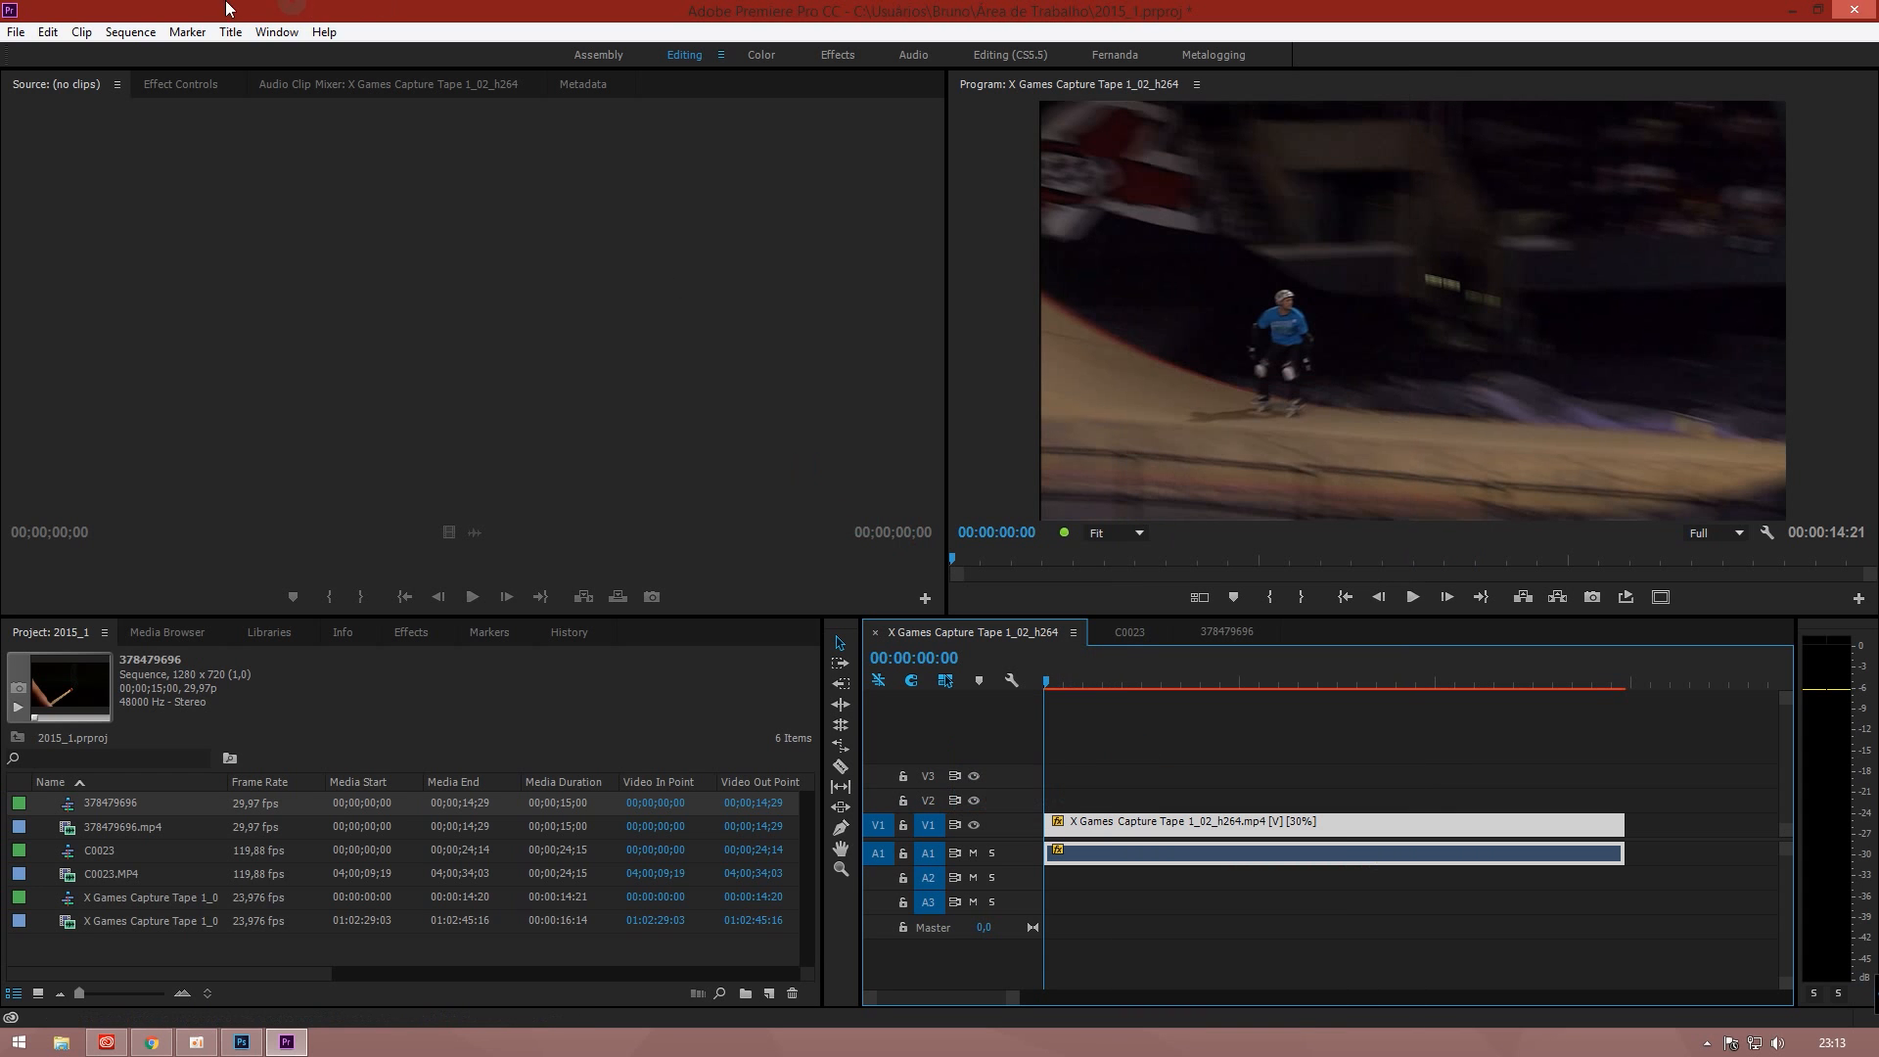
Render the X Games sequence from In to Out, return the playhead to the sequence start and show the picture full screen
left_click(120, 31)
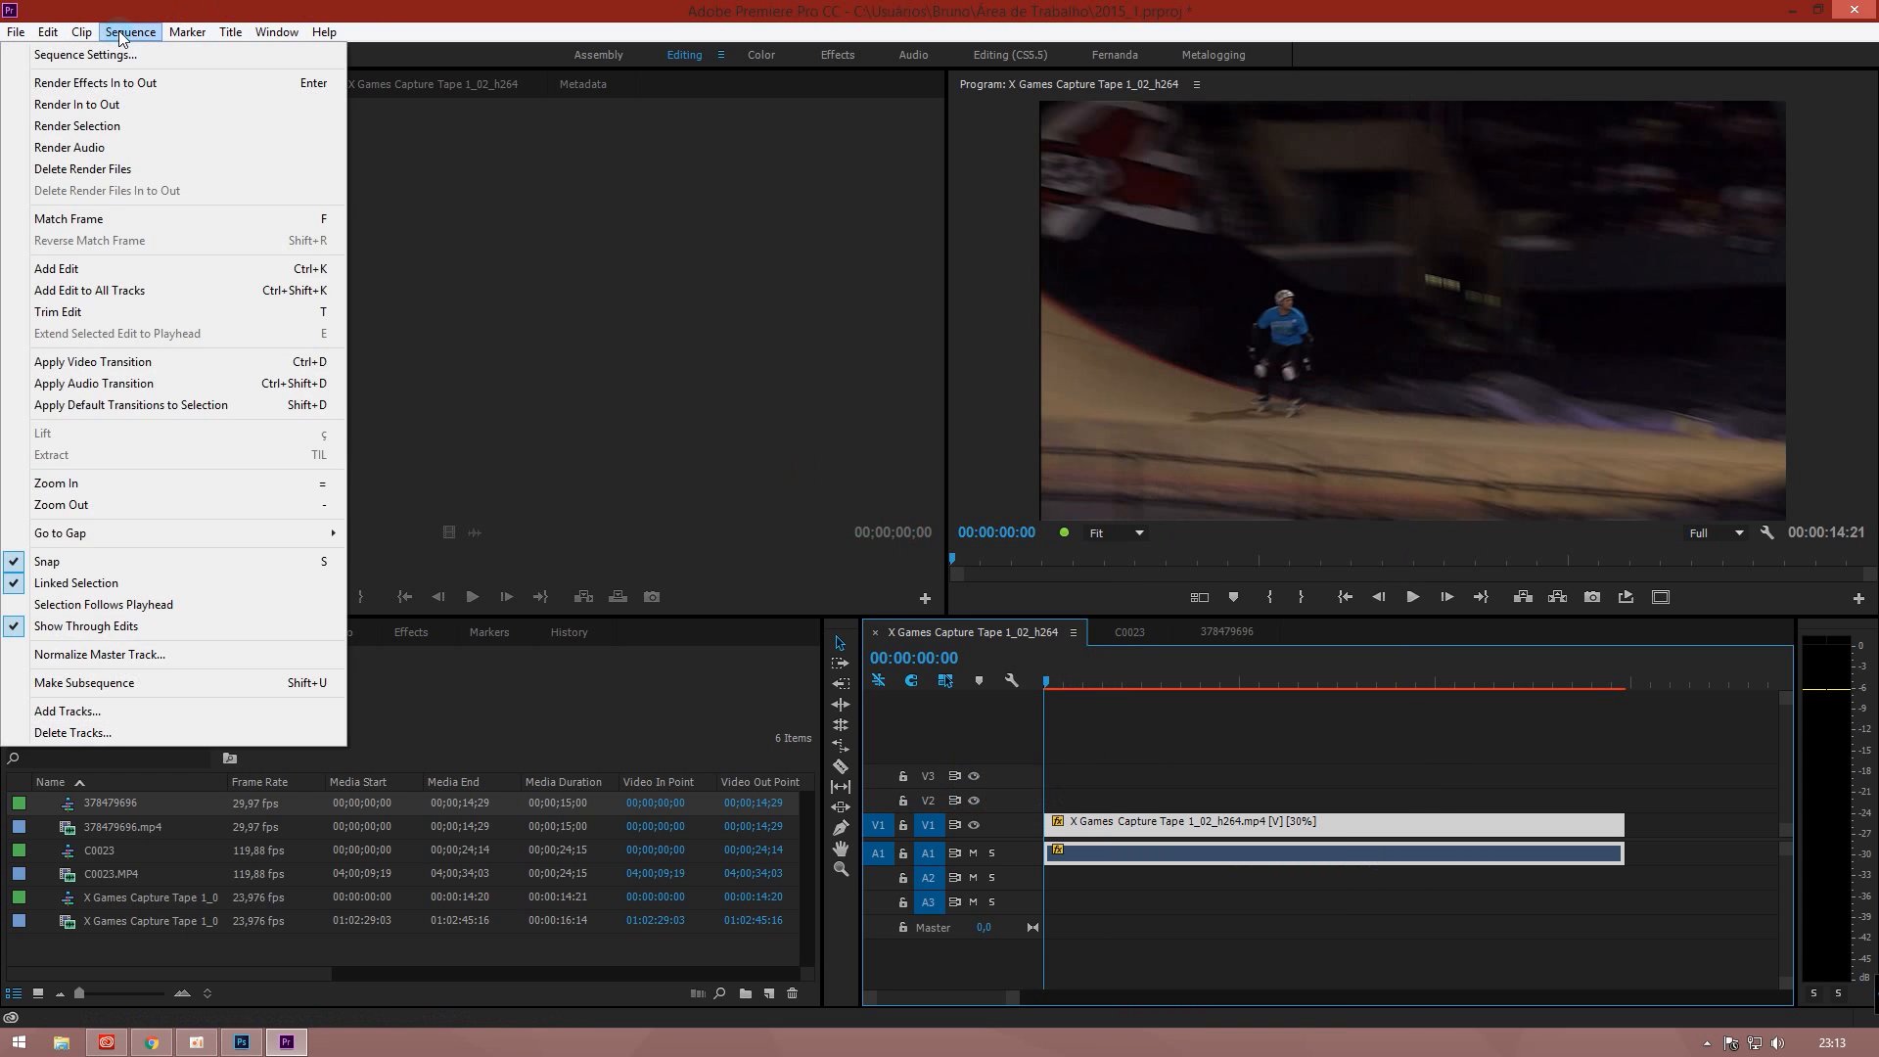
left_click(115, 104)
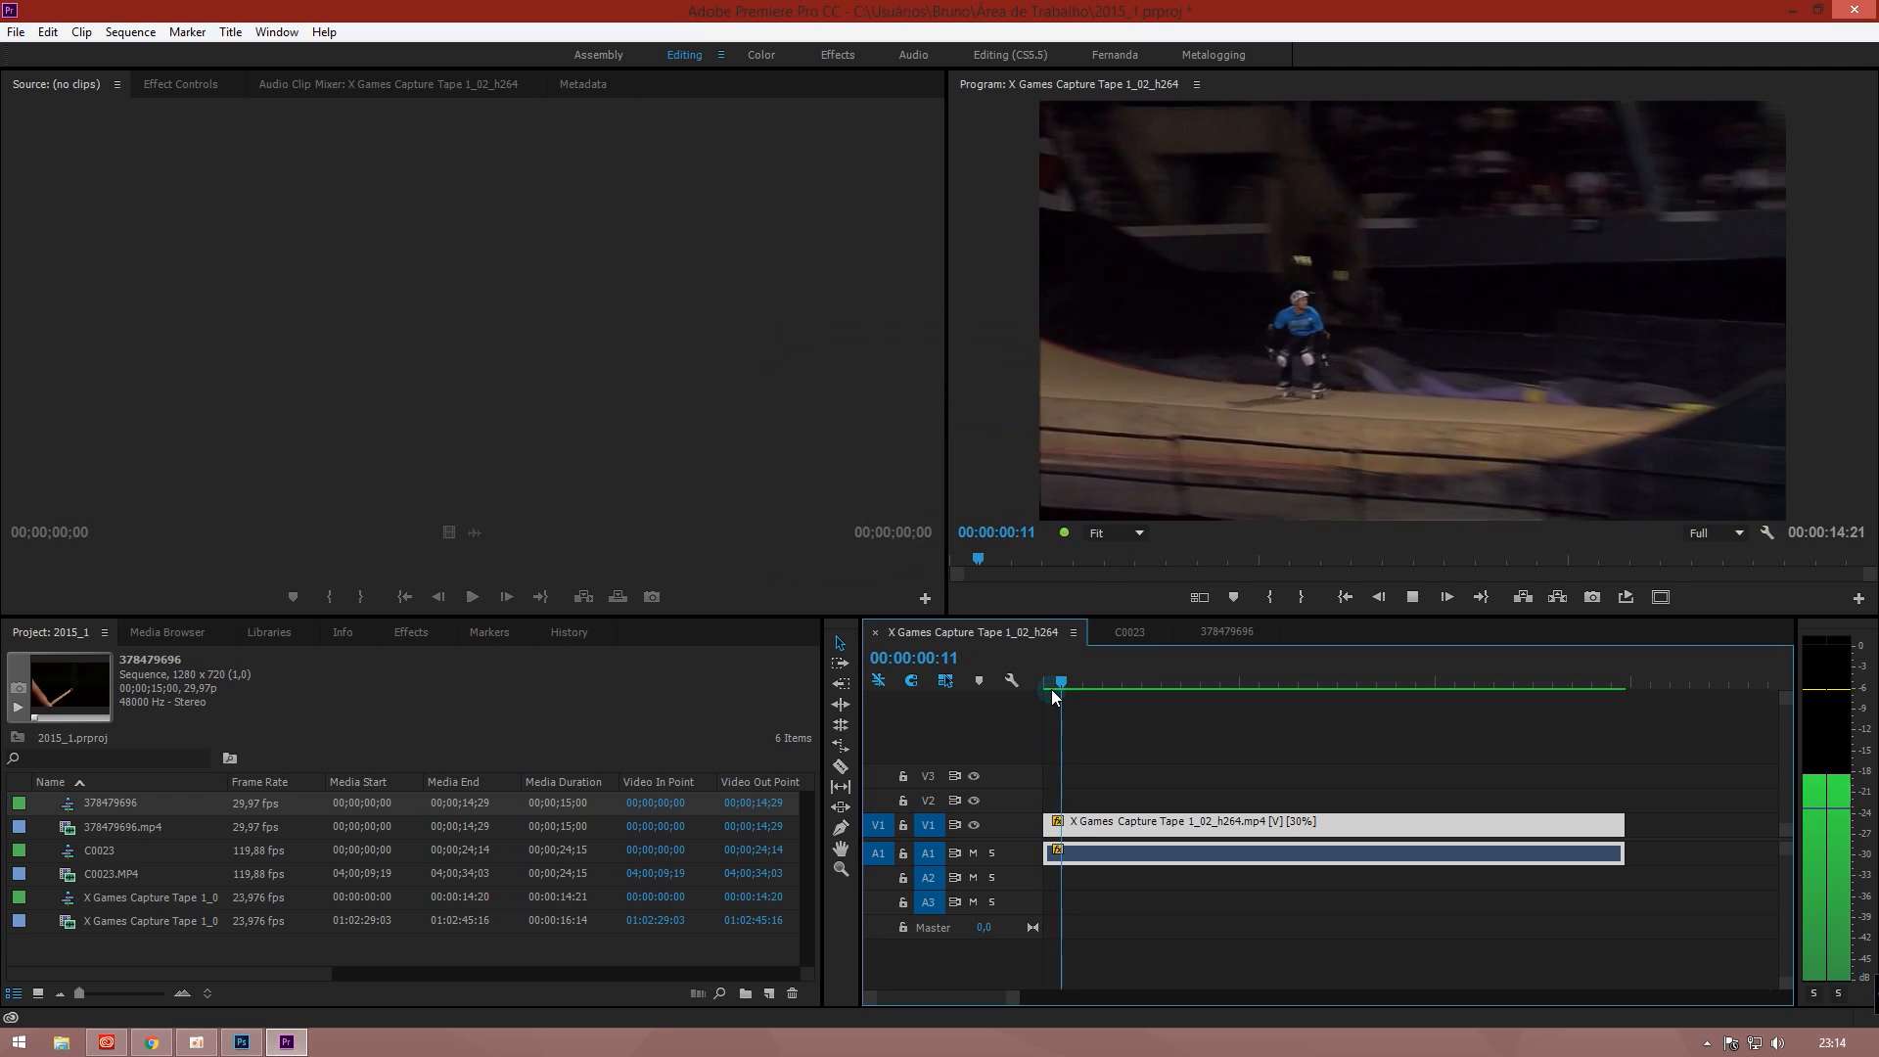
key("space")
left_click_drag(1067, 688, 1030, 687)
key("ctrl+grave")
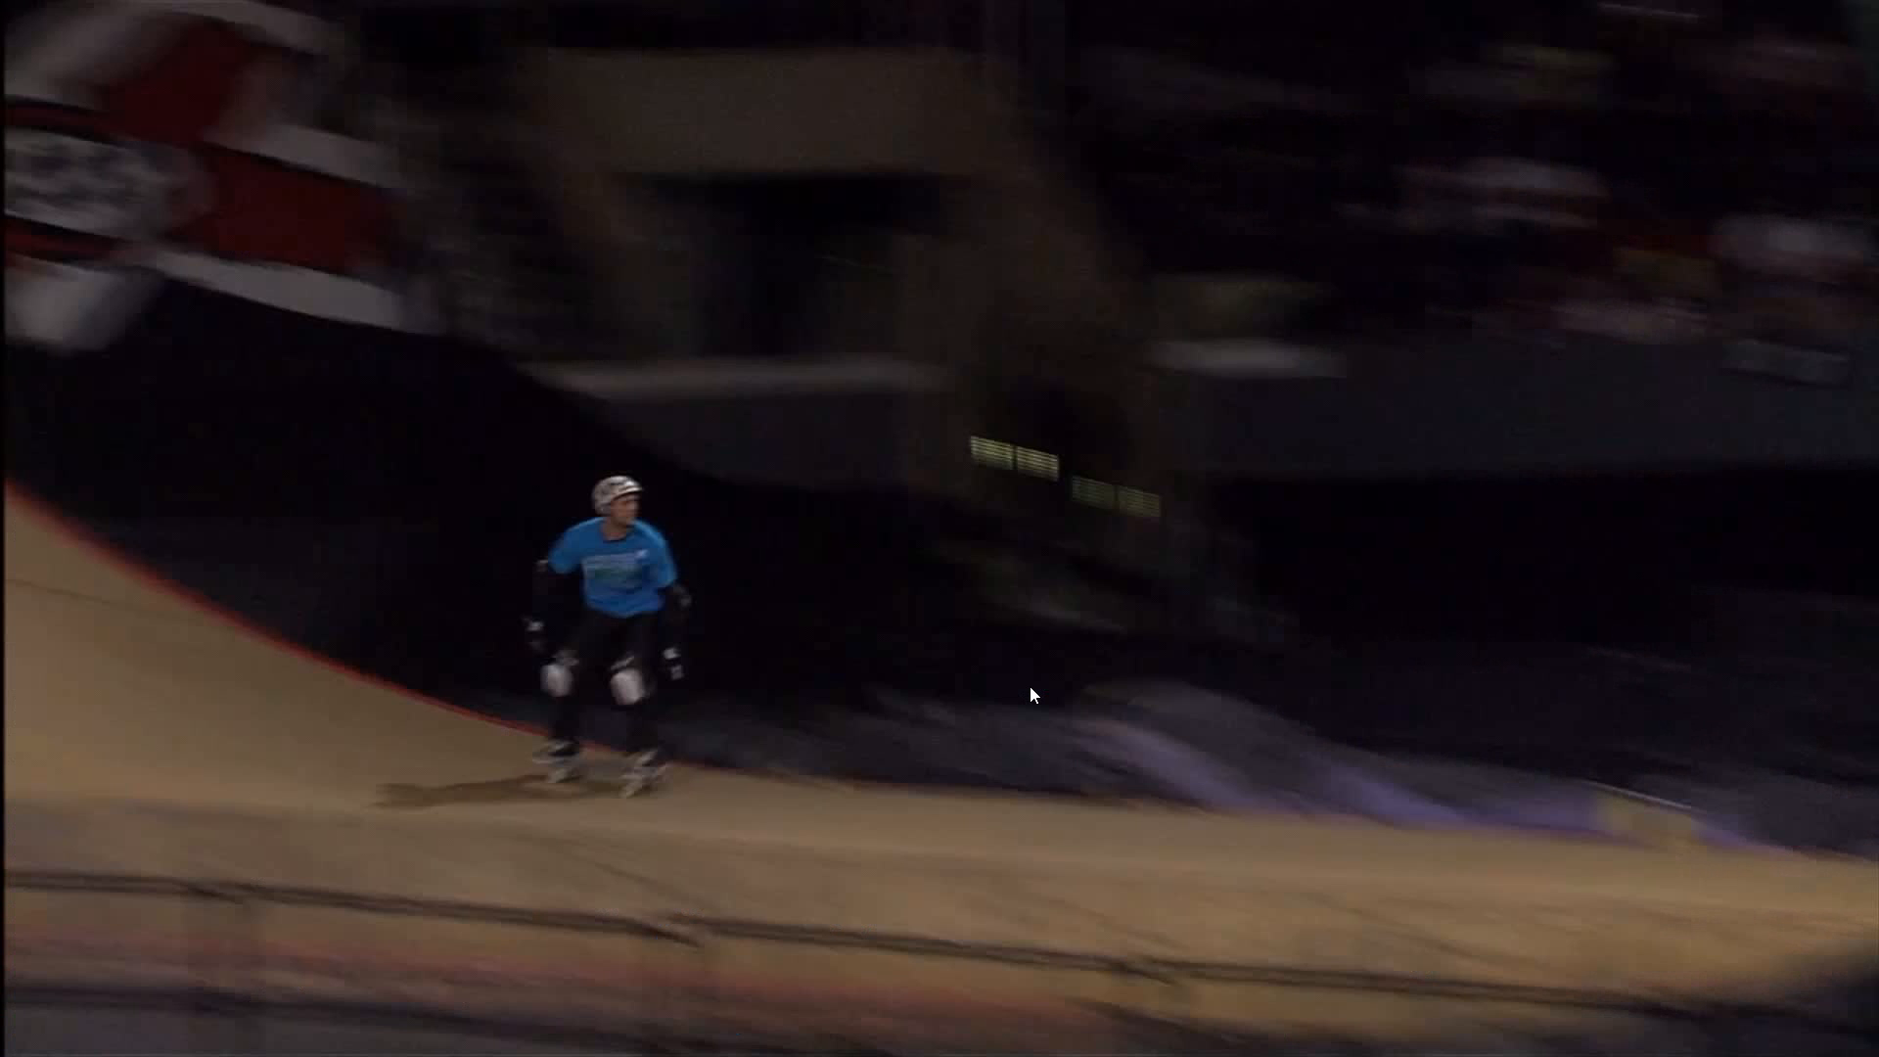